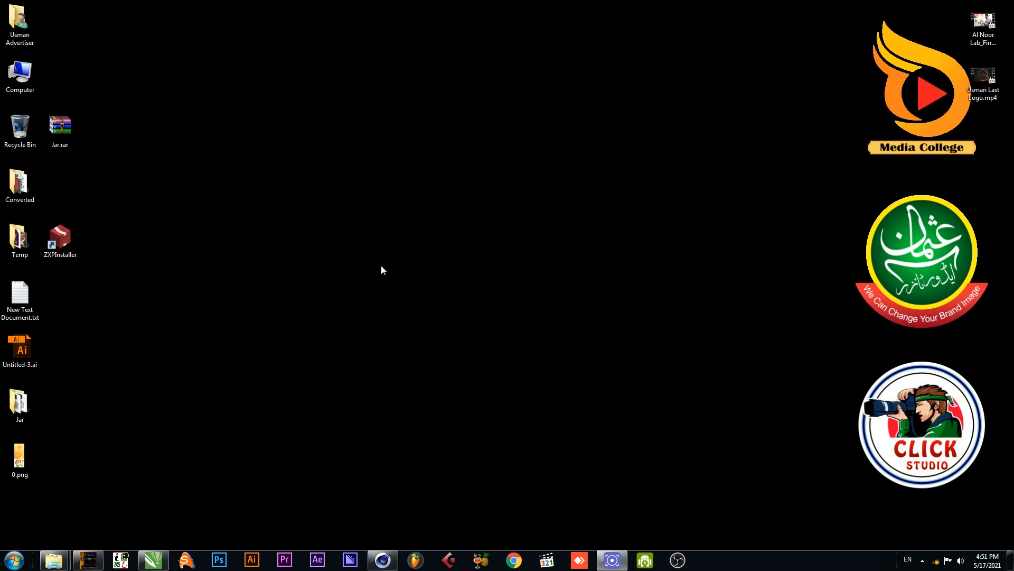
Switch to Cinema 4D and add a MoText object with the text "Medi College"
left_click(383, 559)
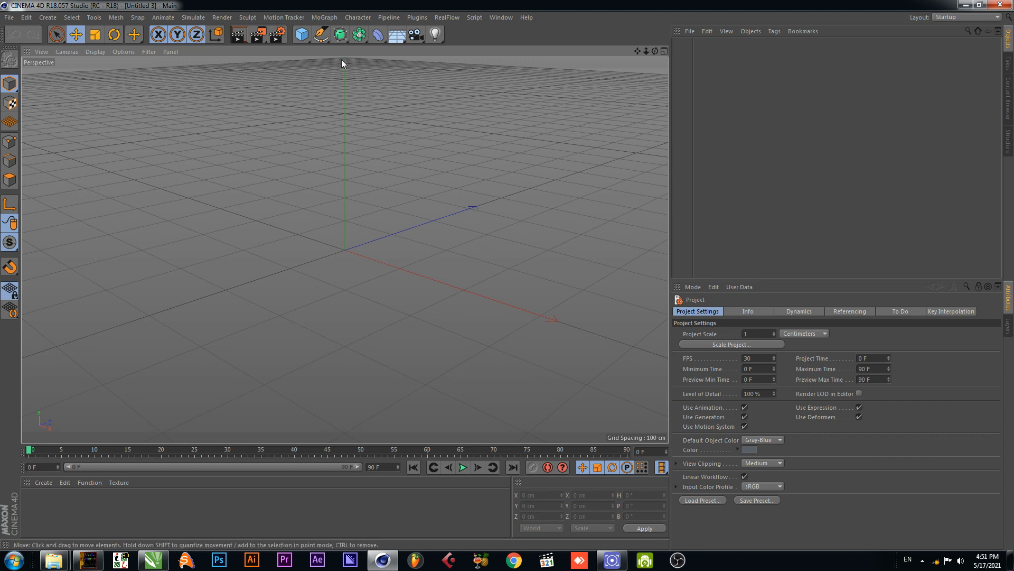
left_click(324, 17)
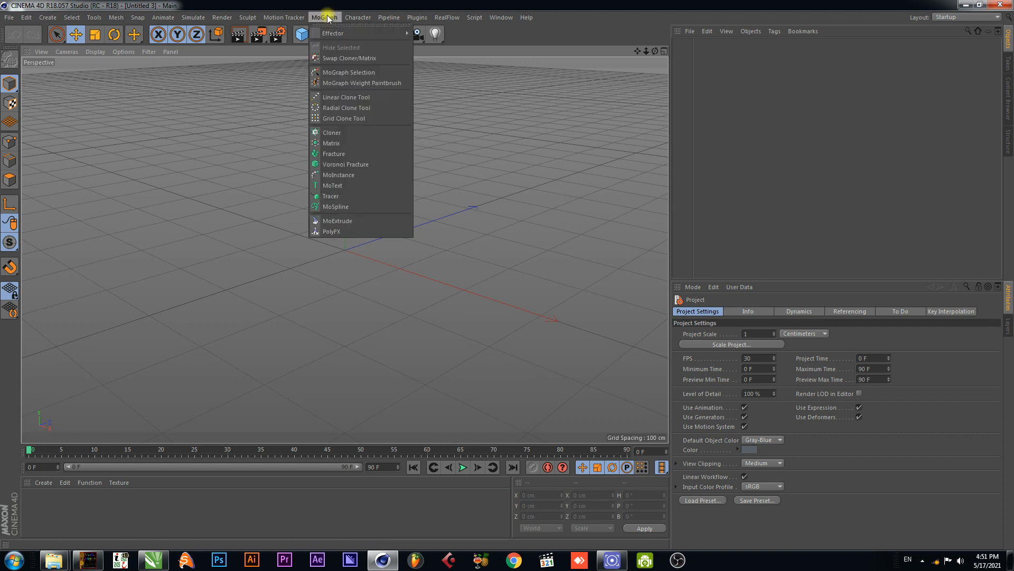
left_click(343, 185)
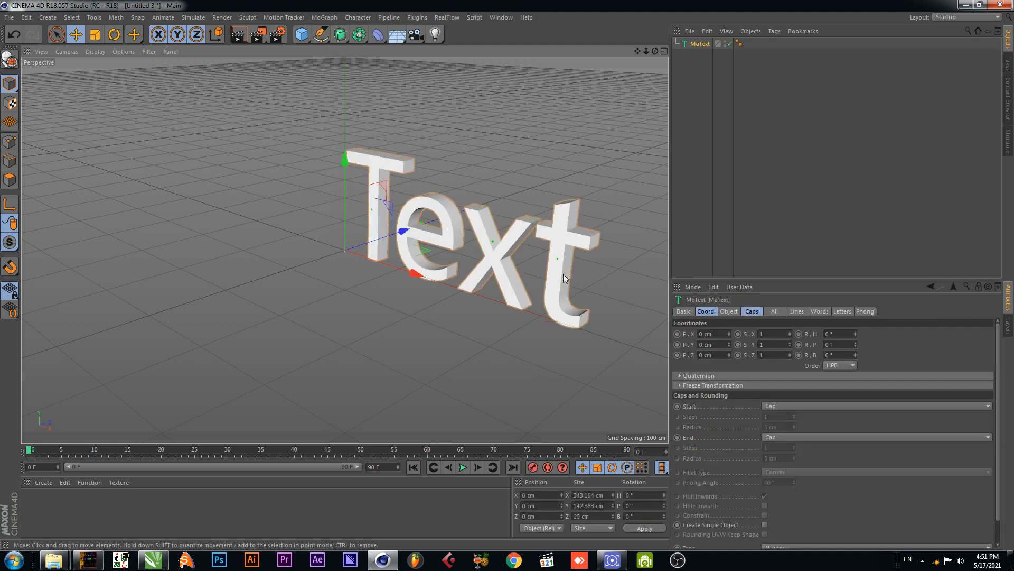
left_click(729, 311)
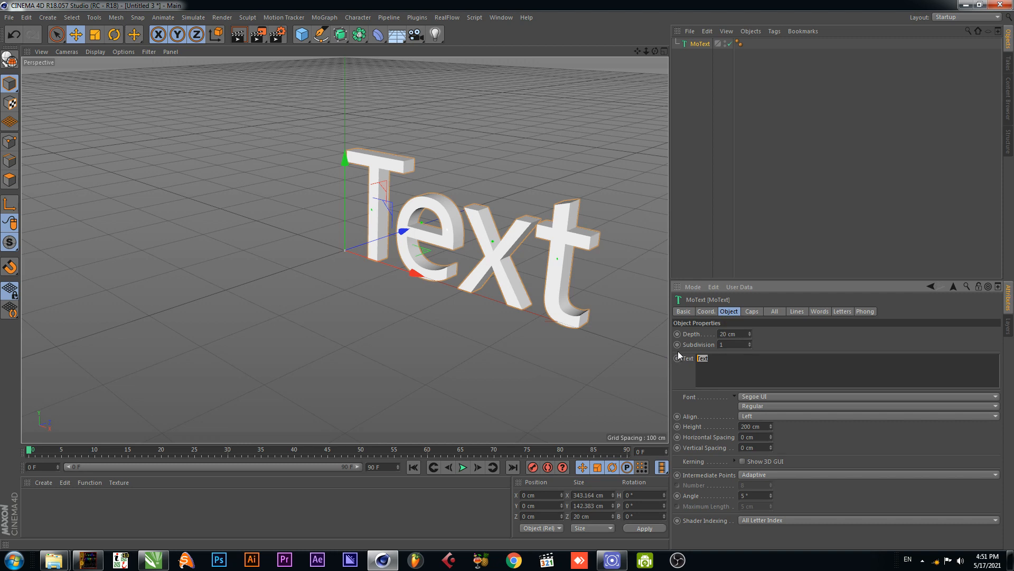
type("Medi College")
left_click(607, 170)
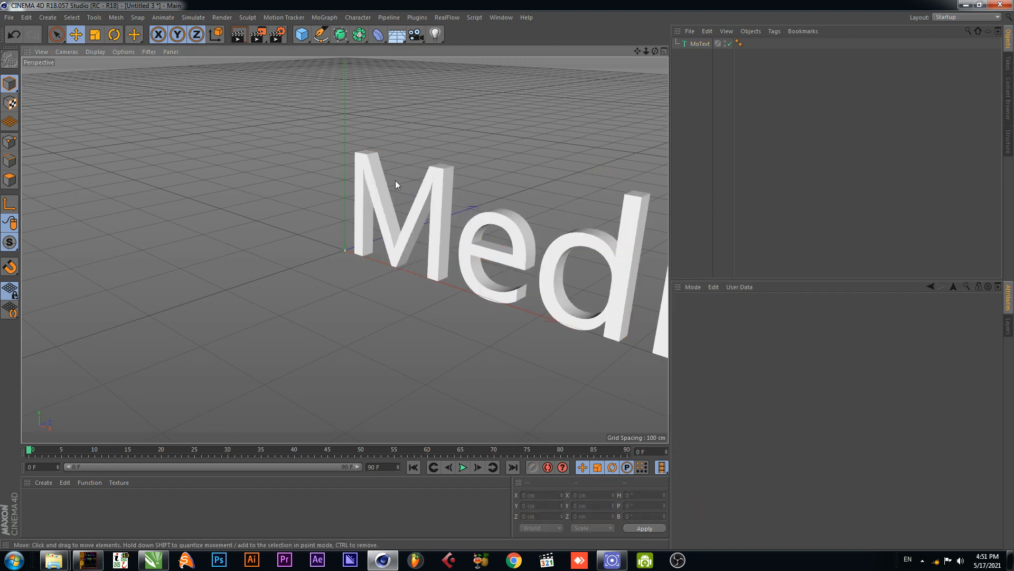
Convert the Medi College MoText object into an editable object
left_click_drag(638, 51, 614, 119)
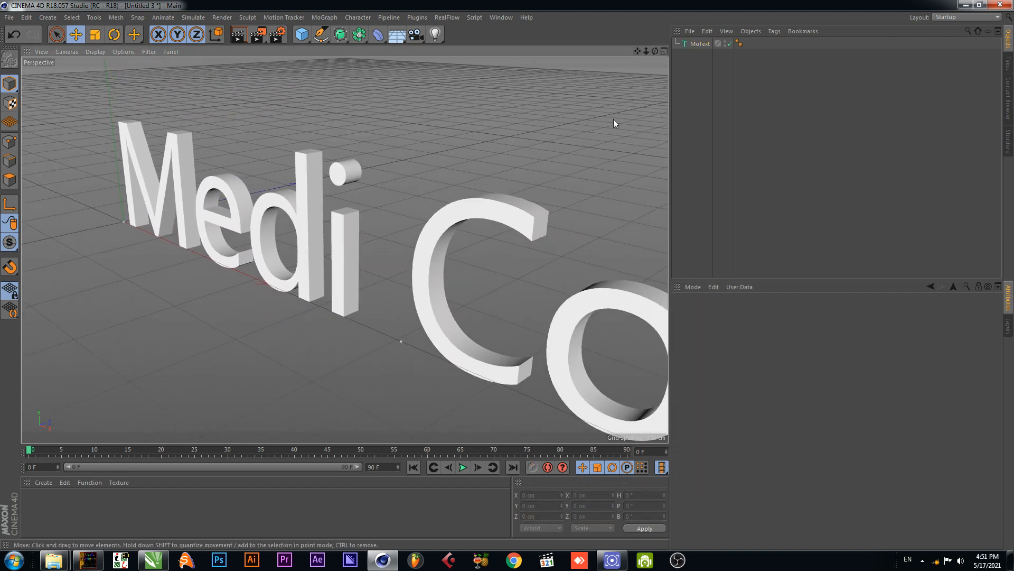
scroll(363, 177, "down", 5)
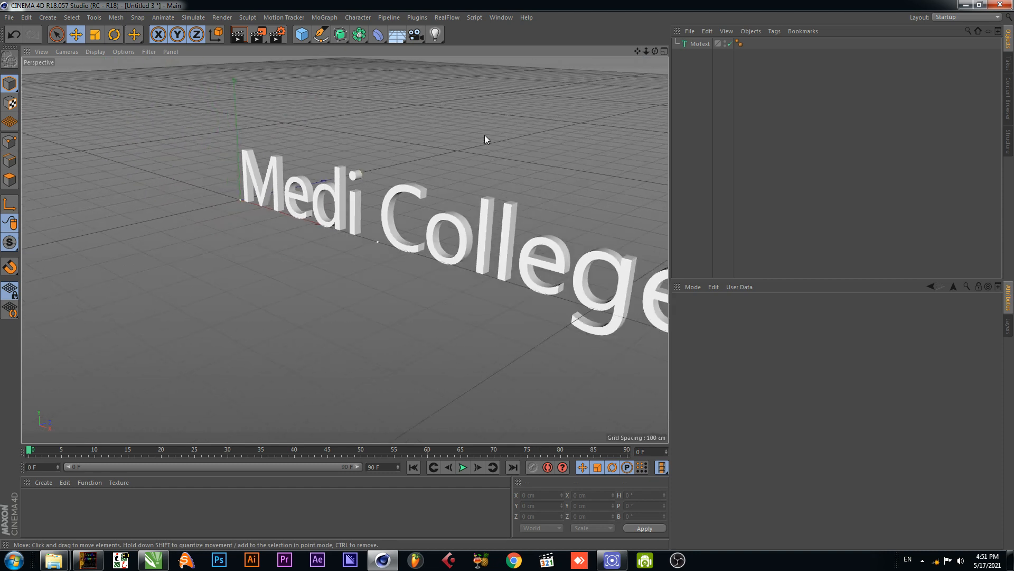
left_click_drag(638, 51, 588, 71)
scroll(407, 242, "up", 4)
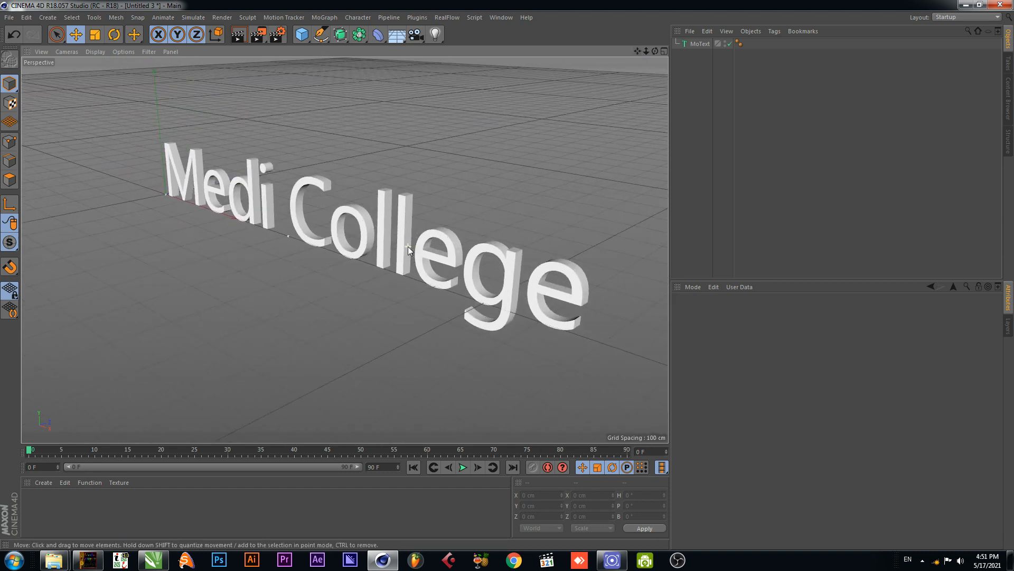
scroll(442, 234, "up", 3)
scroll(471, 227, "down", 5)
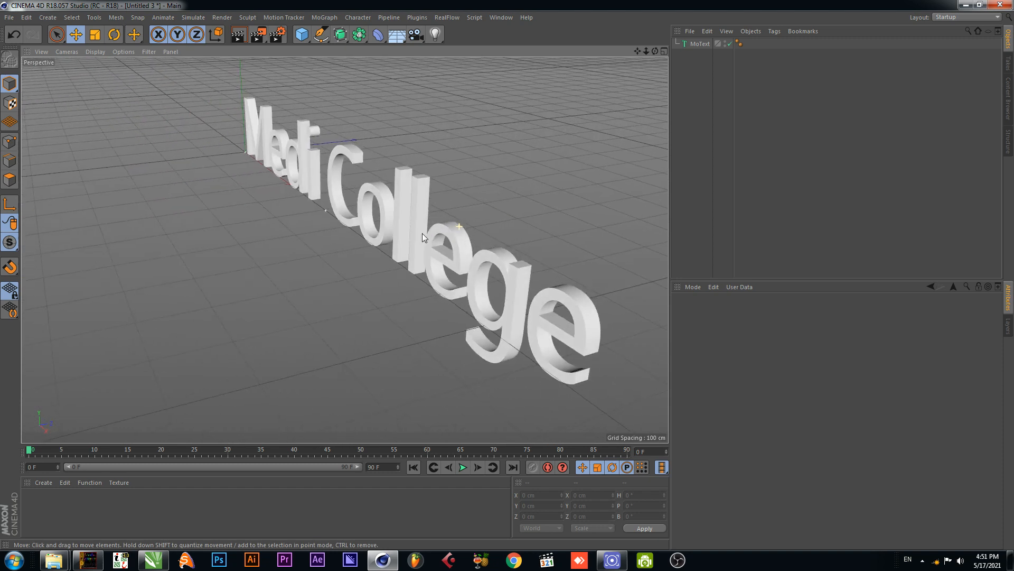
scroll(422, 233, "up", 2)
left_click(700, 44)
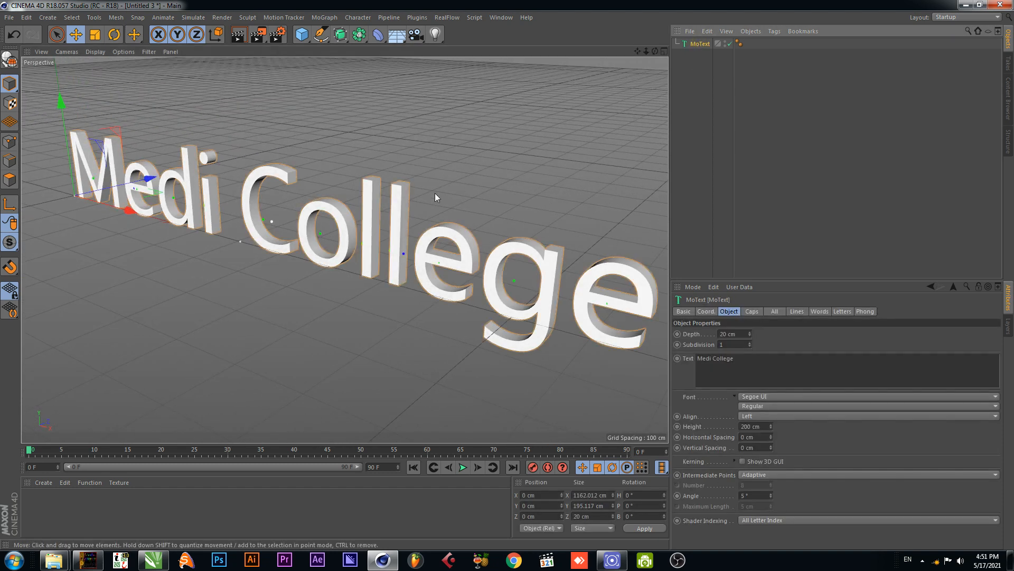
scroll(425, 192, "up", 5)
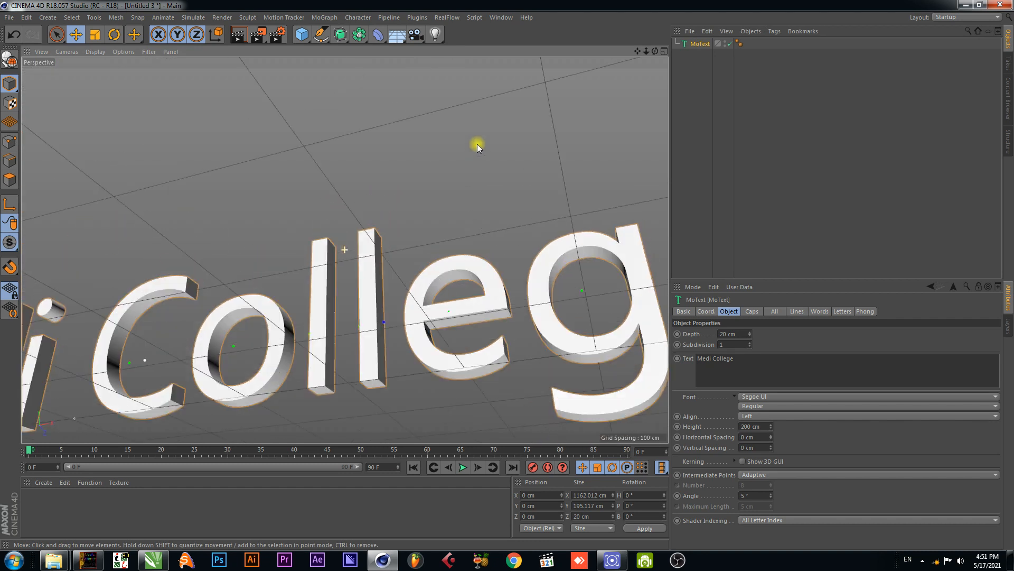
left_click_drag(477, 144, 466, 203, "alt")
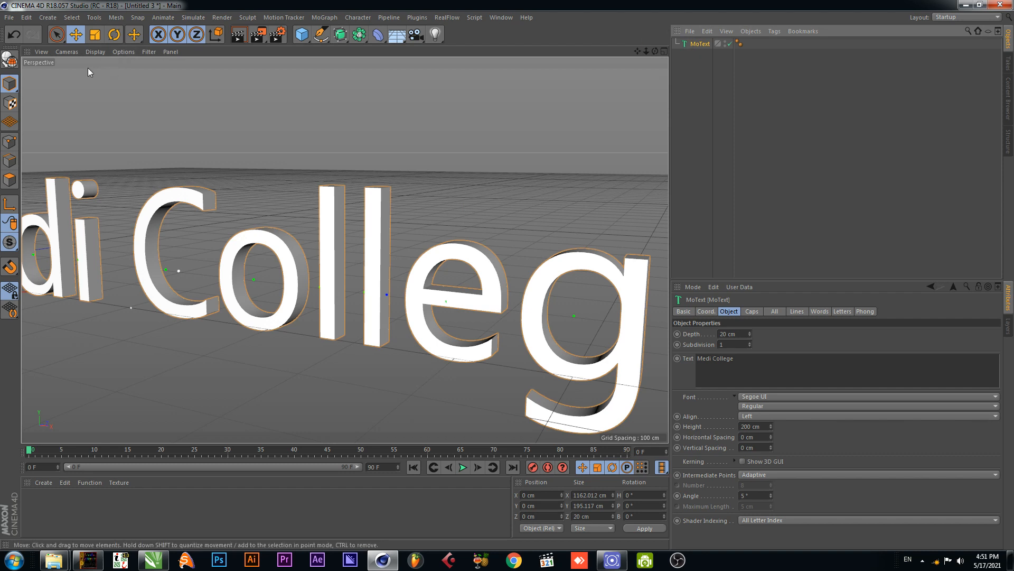
left_click(9, 59)
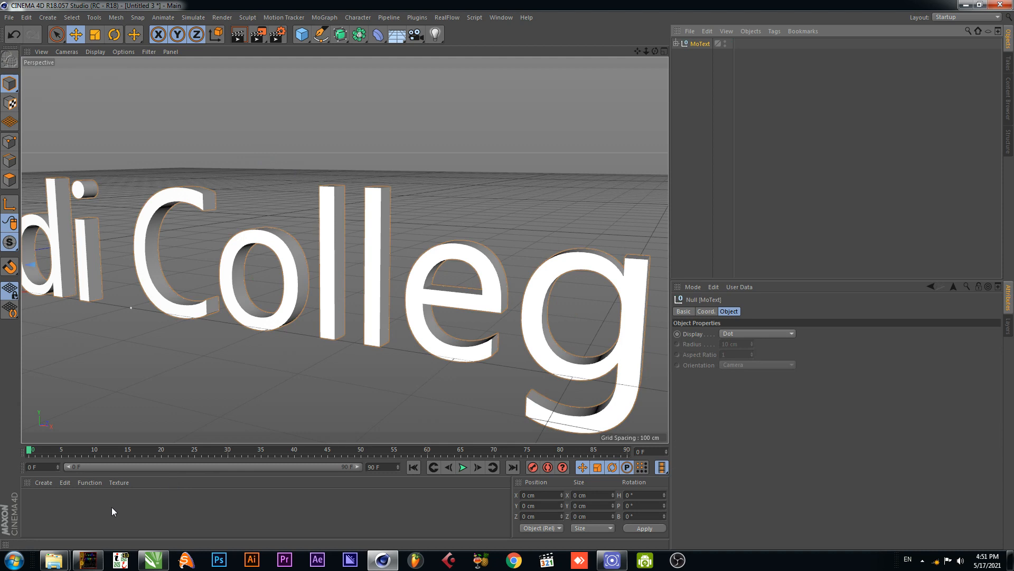
Create a new material and apply it to the letter "o" in College
scroll(235, 345, "down", 2)
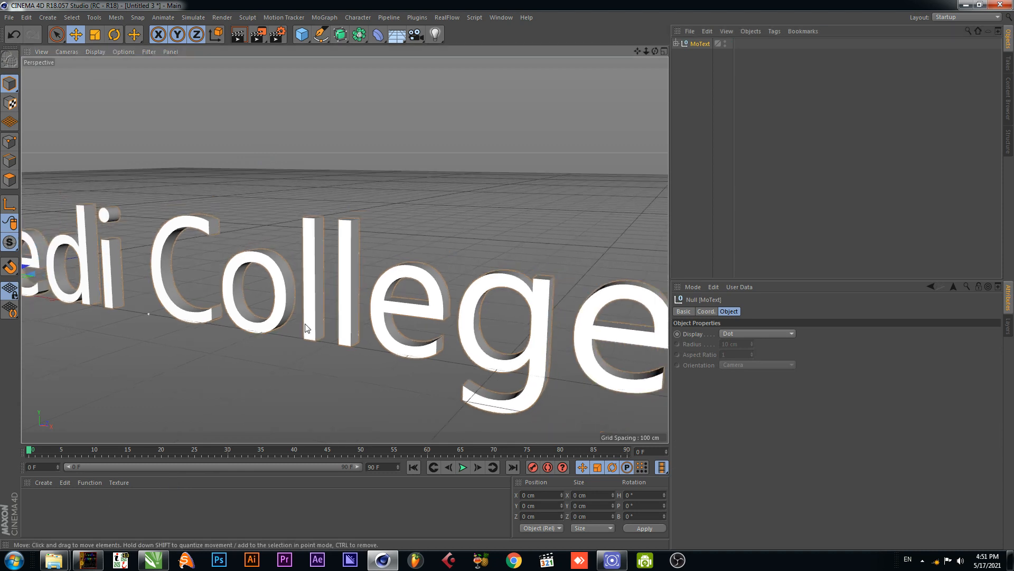
double_click(78, 506)
left_click_drag(29, 499, 283, 293)
scroll(248, 297, "up", 5)
scroll(304, 283, "down", 5)
Set the new material's color to red with hue 356°, saturation 100% and value 93%
double_click(33, 502)
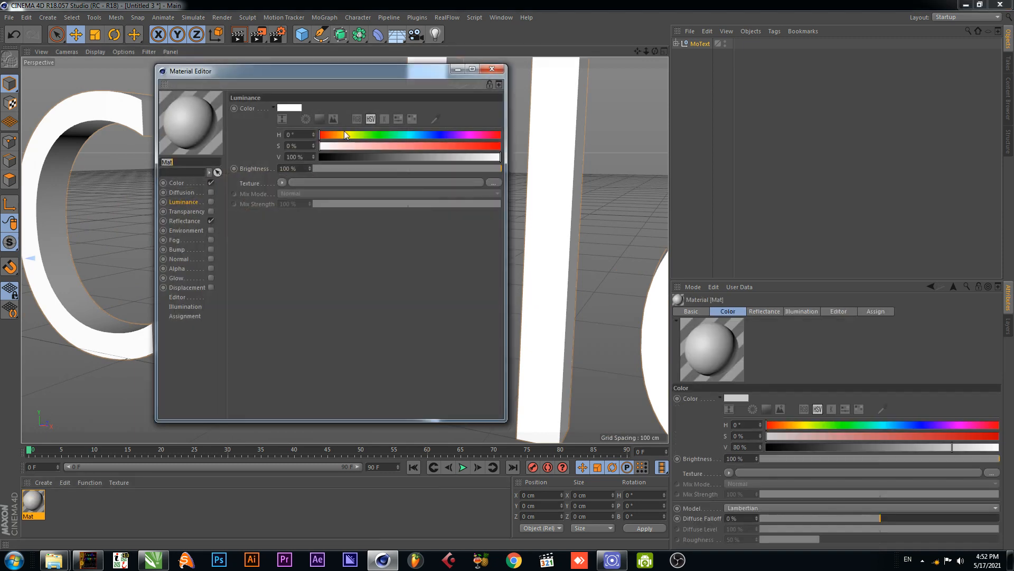
left_click_drag(352, 71, 578, 65)
left_click(404, 176)
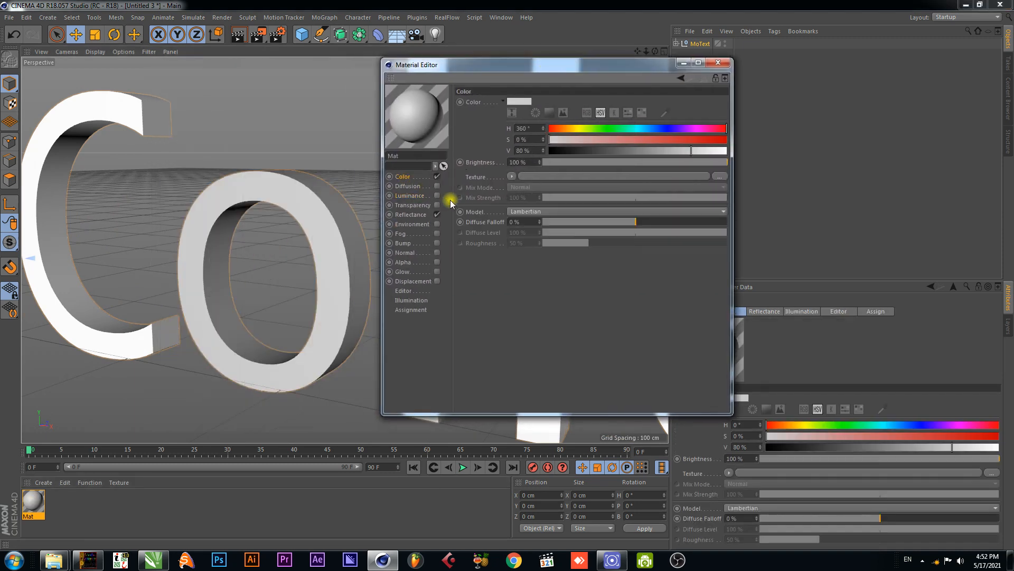
left_click_drag(723, 127, 725, 128)
left_click(727, 140)
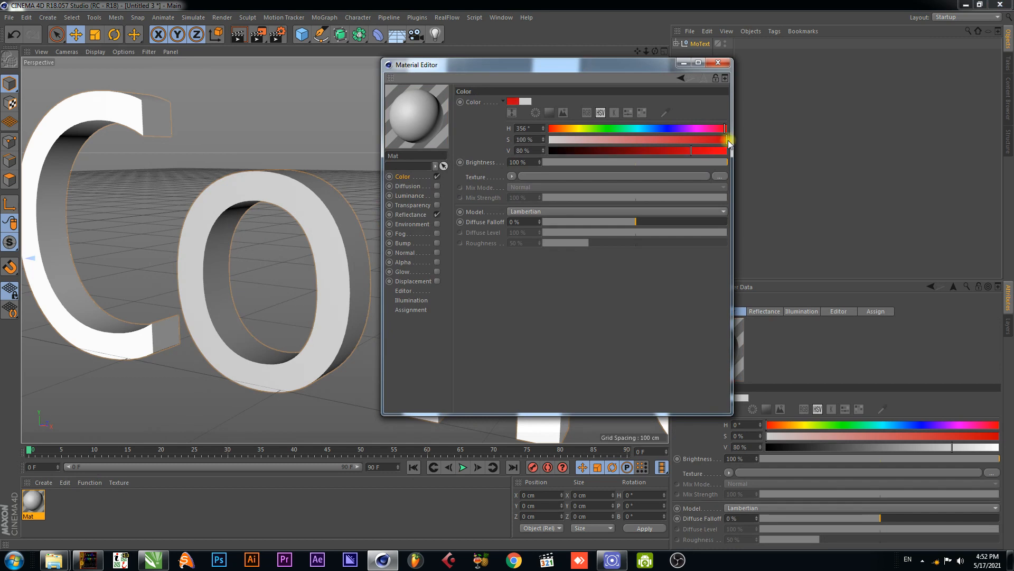
left_click(714, 150)
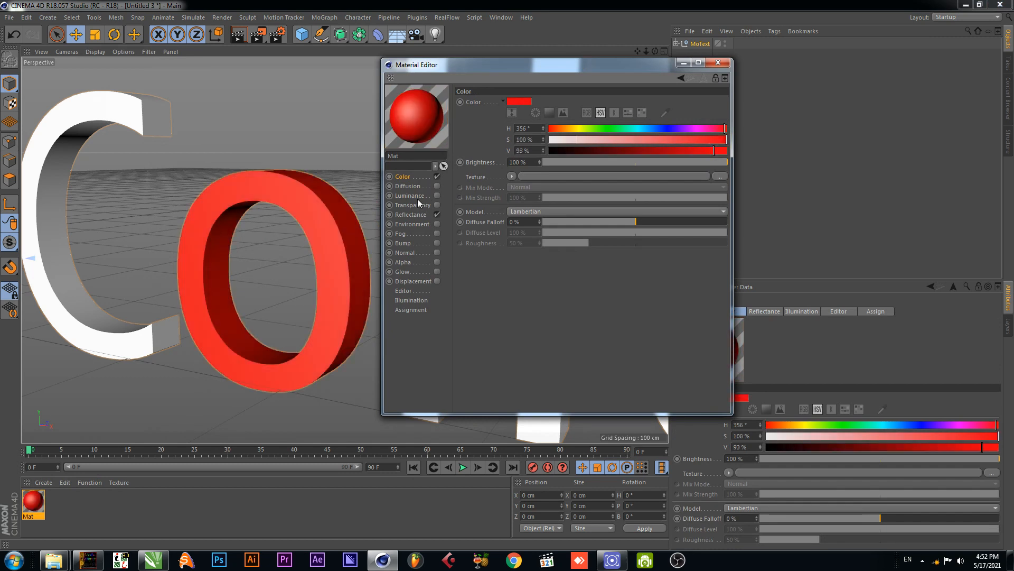
Enable the material's Environment channel and load Basic_2K_14.jpg as its texture
left_click(414, 225)
left_click(437, 224)
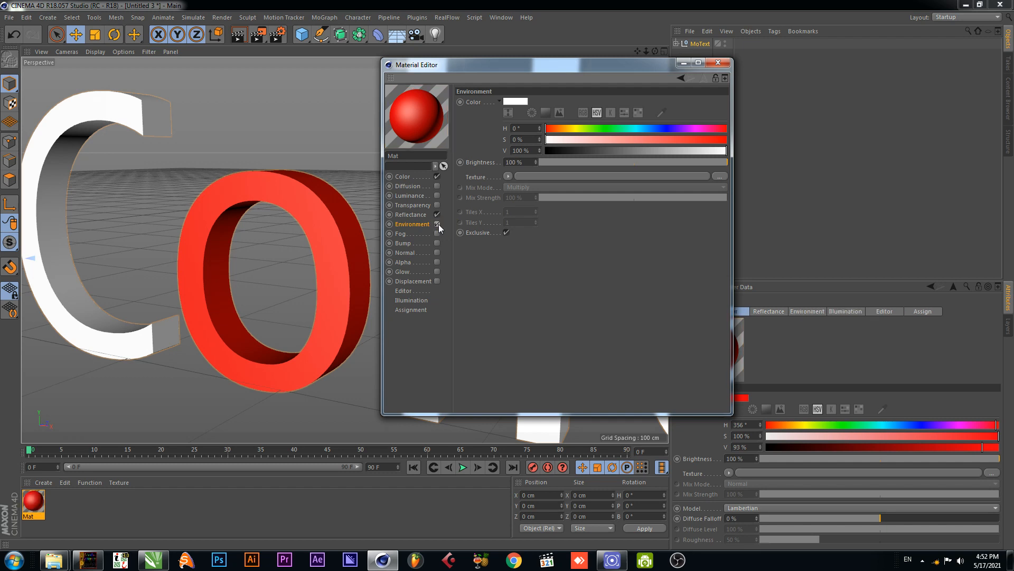
left_click(508, 176)
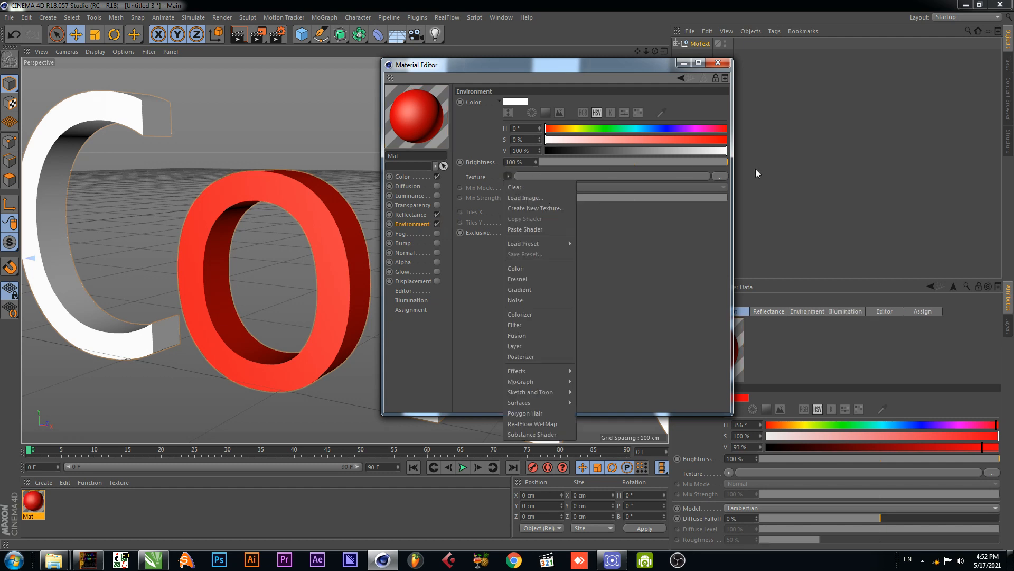
left_click(721, 174)
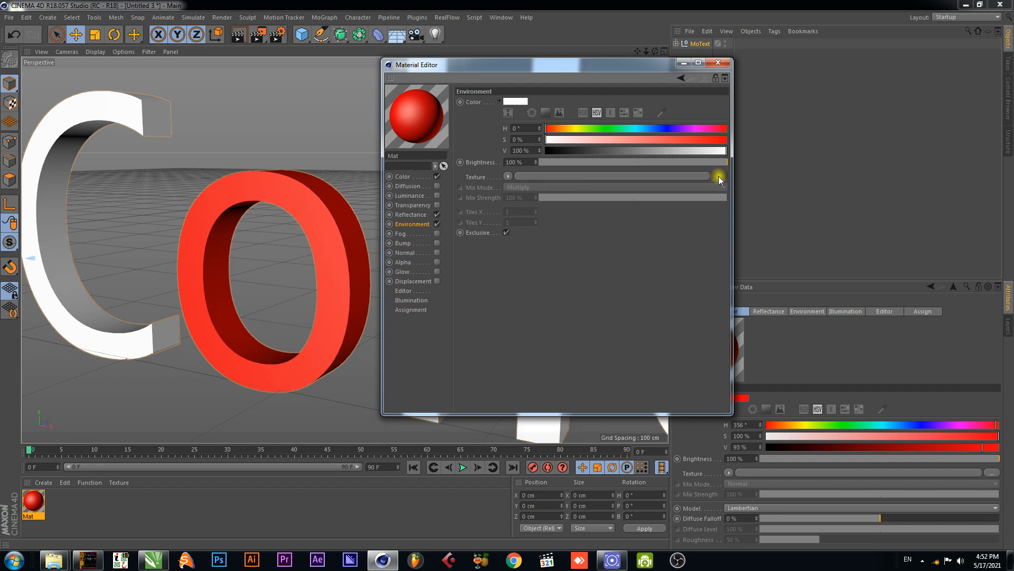
left_click(718, 176)
left_click_drag(910, 222, 910, 261)
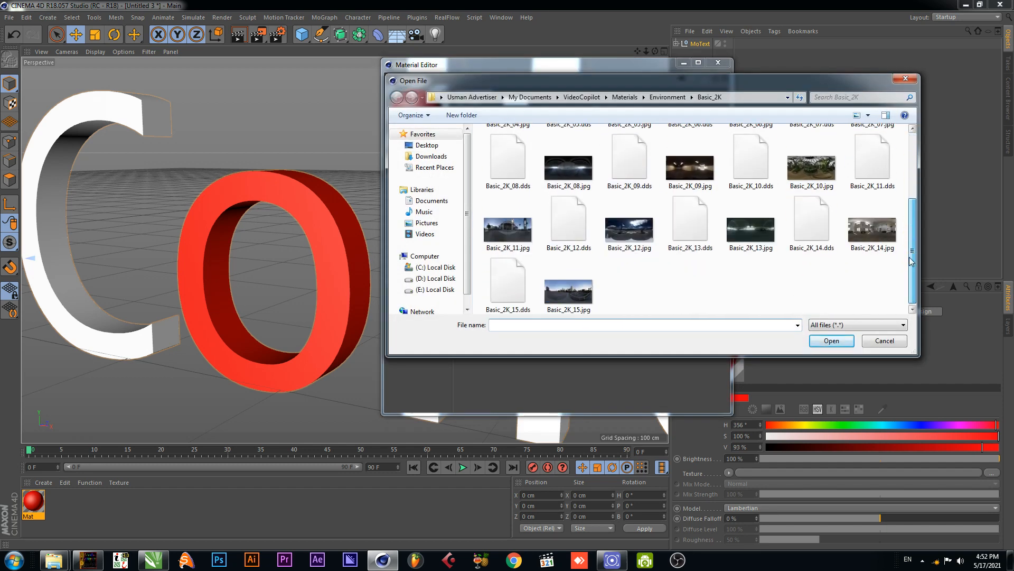
double_click(872, 234)
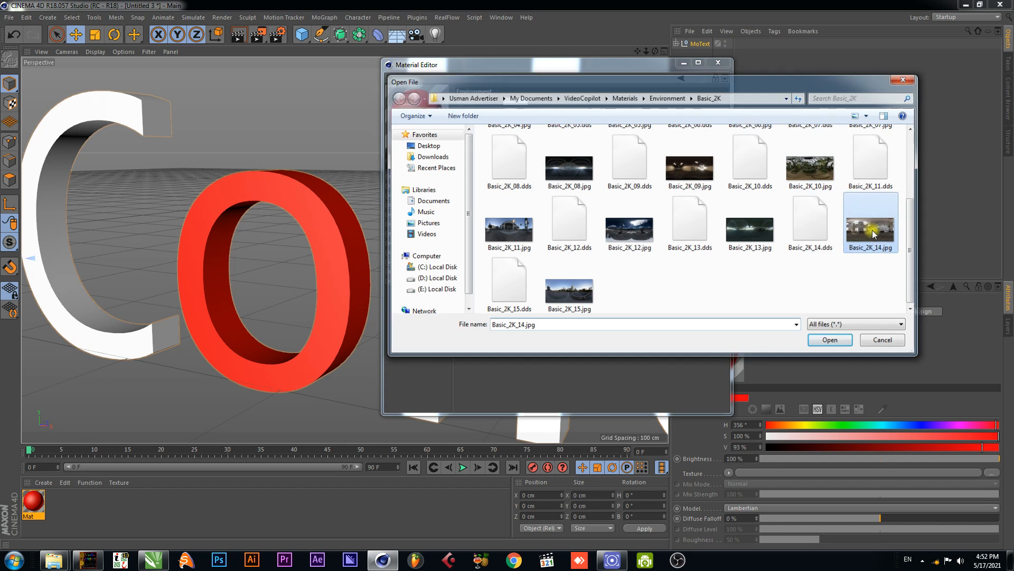
left_click(520, 317)
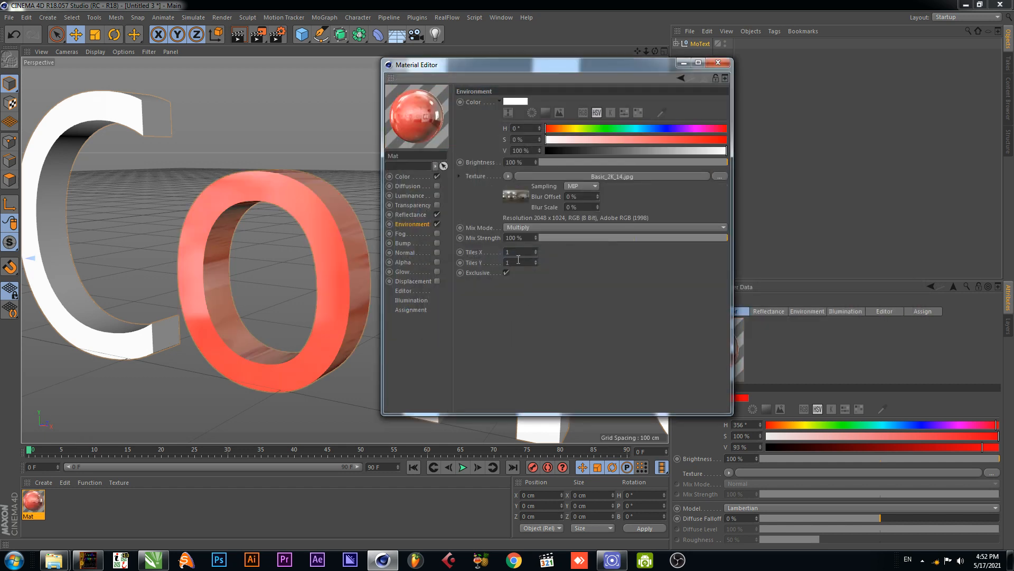
mouse_move(349, 199)
left_mouse_down("alt")
mouse_move(367, 196)
mouse_move(378, 160)
mouse_move(368, 204)
left_mouse_up("alt")
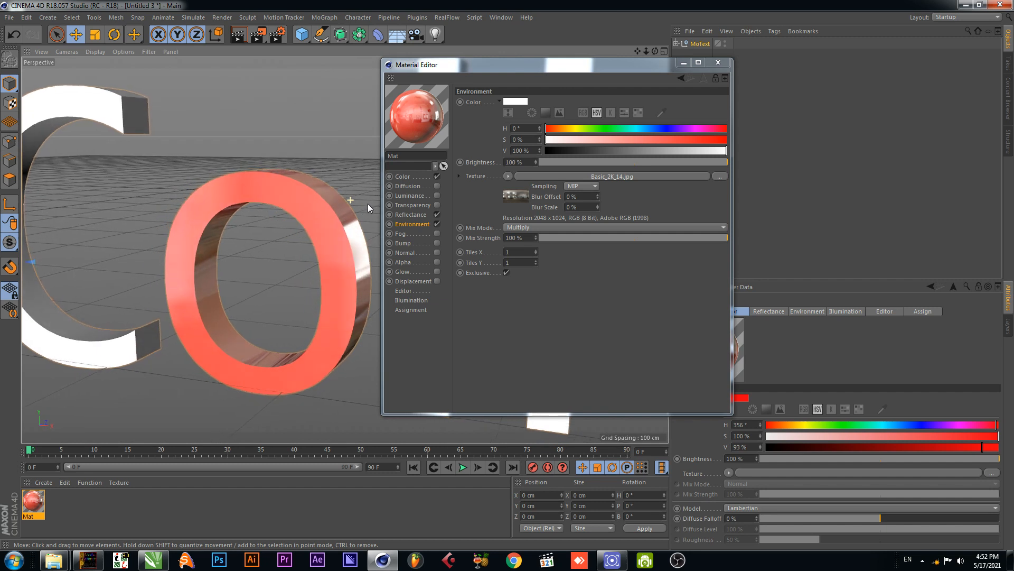
Enable the material's Bump channel and assign a Noise shader as its texture
left_click(404, 243)
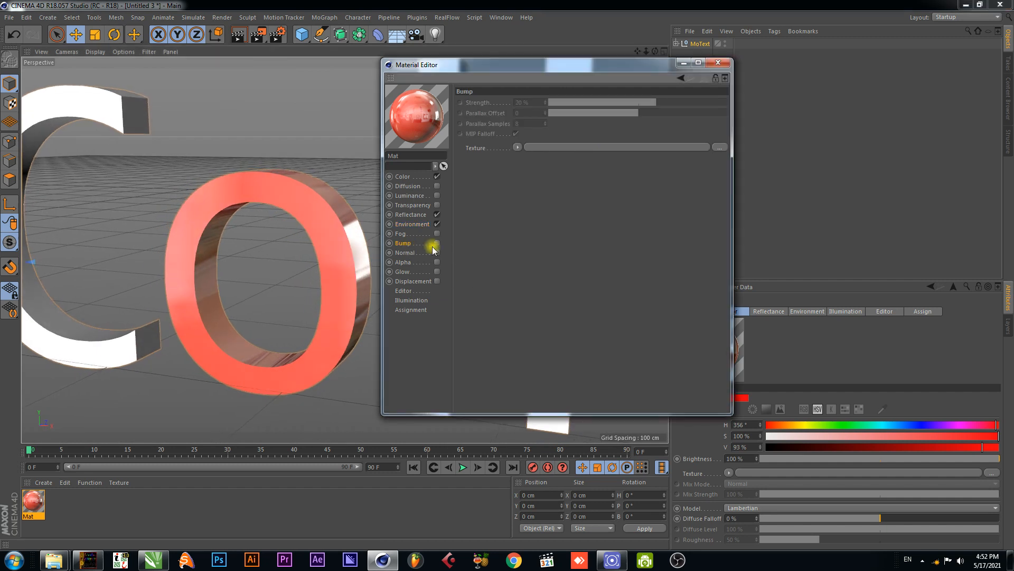
left_click(437, 243)
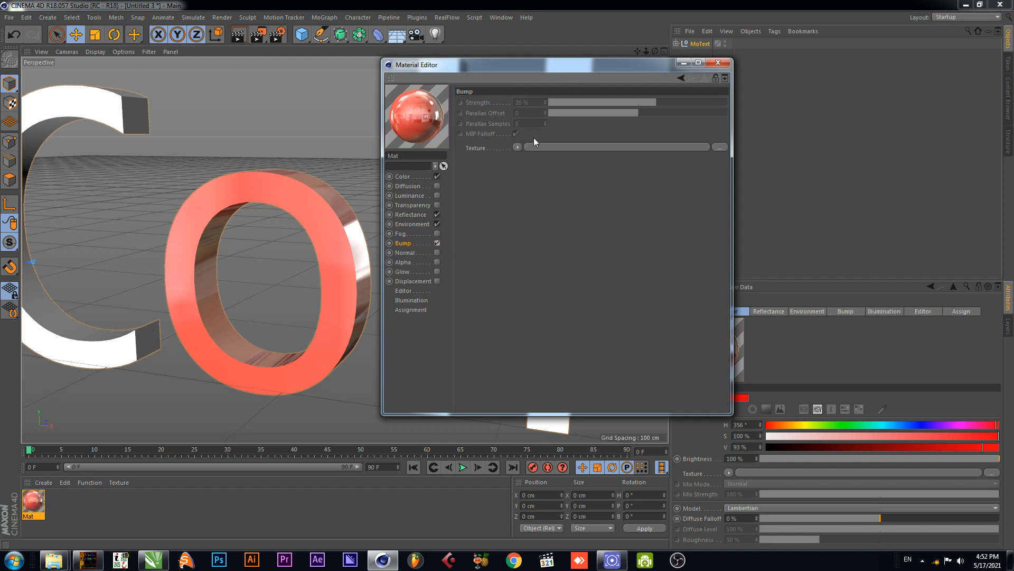
left_click(517, 147)
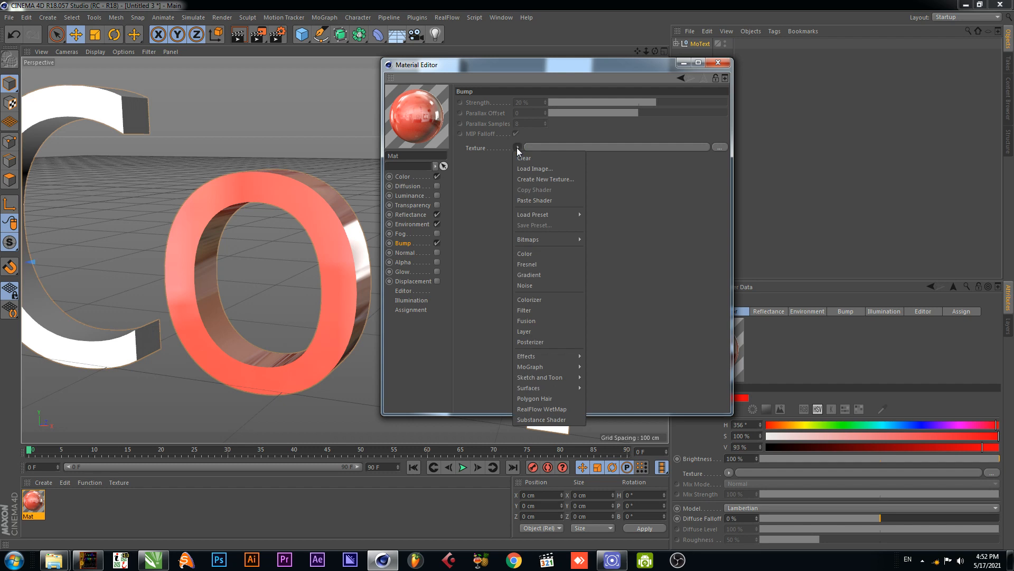
left_click(544, 283)
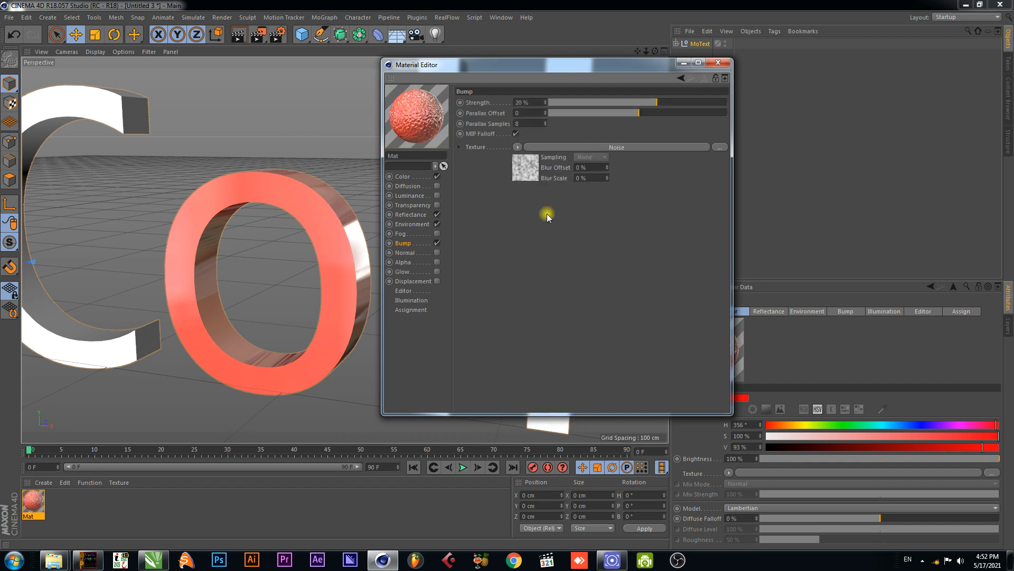
Set the bump noise's Global Scale and all three Relative Scale values to 5%, and its third Movement value to 5 cm
left_click(459, 145)
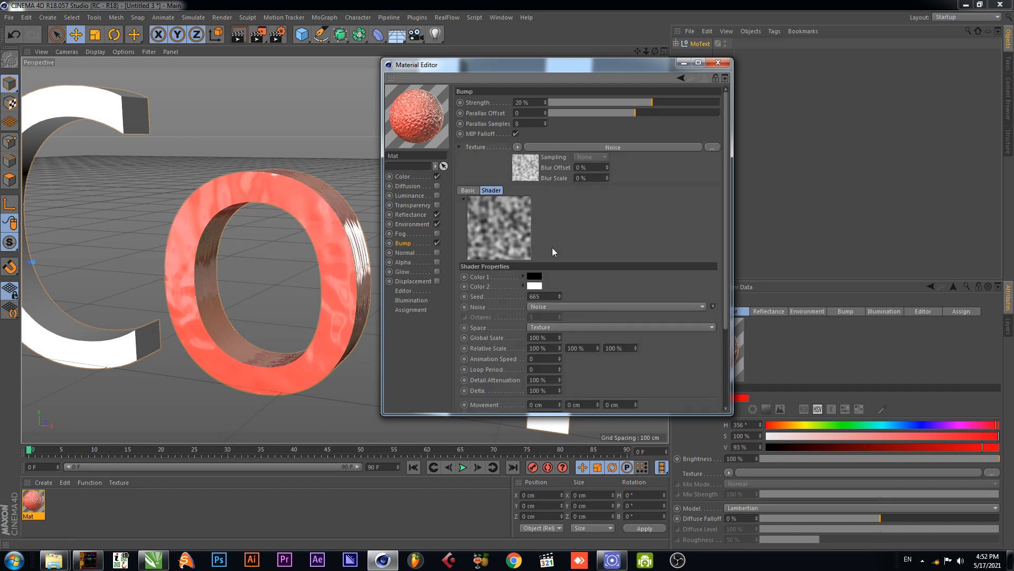
scroll(600, 268, "down", 3)
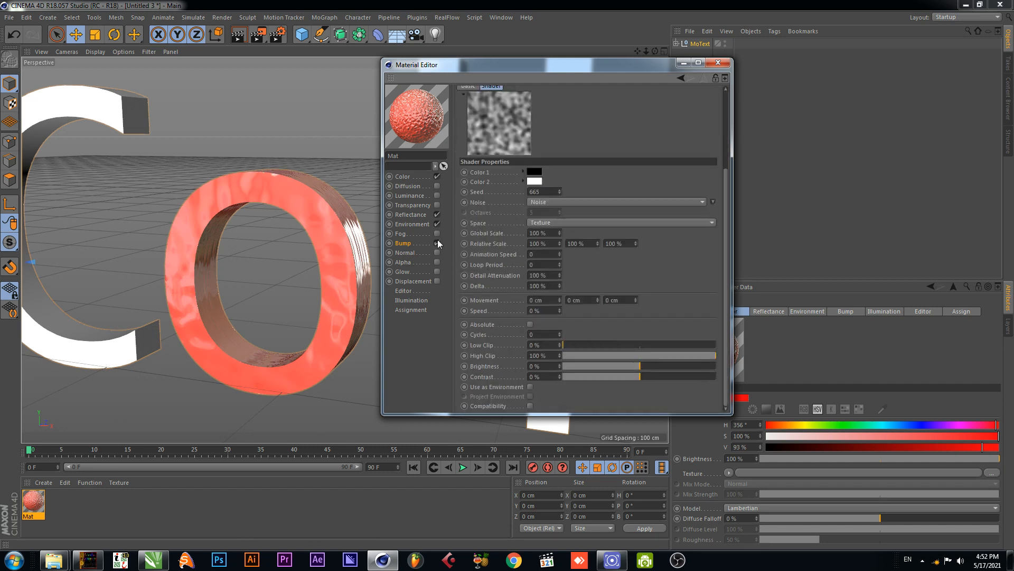
left_click(550, 232)
type("5")
key("Tab")
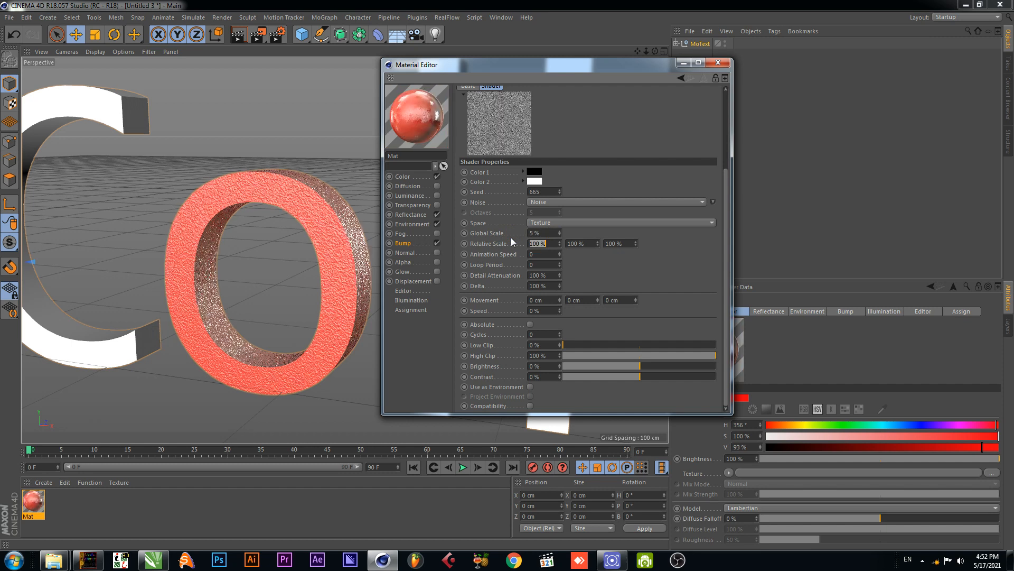
type("5")
key("Tab")
type("5")
key("Tab")
type("5")
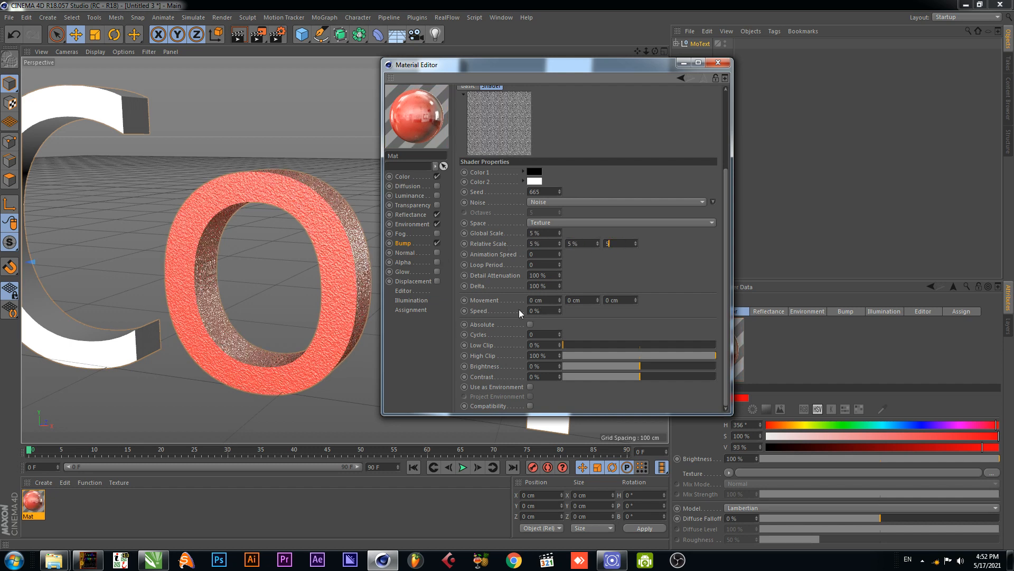
left_click(622, 302)
type("5")
Copy the bump's Noise shader, enable the material's Normal channel and paste the shader as its texture
scroll(497, 201, "up", 3)
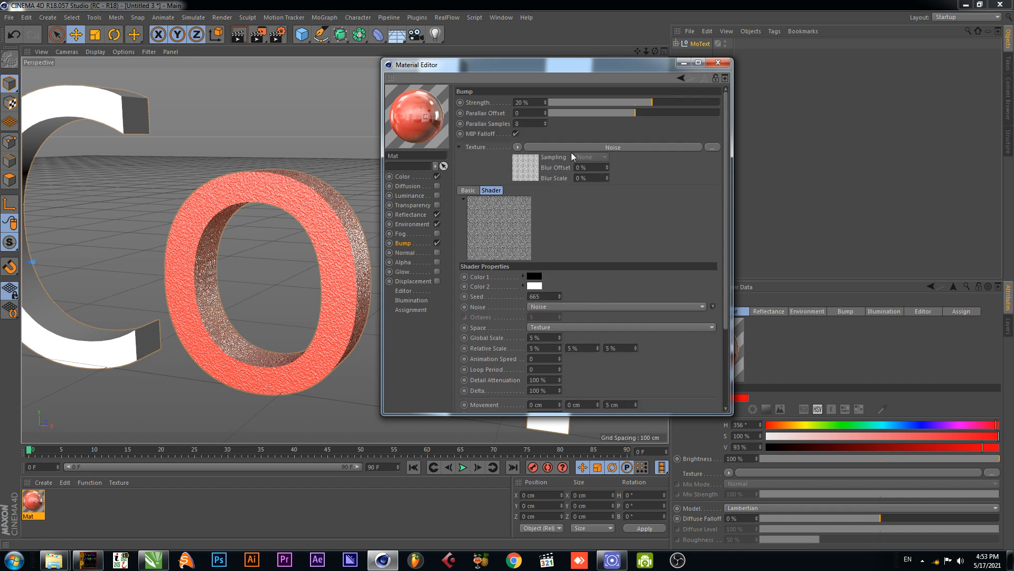
left_click(517, 147)
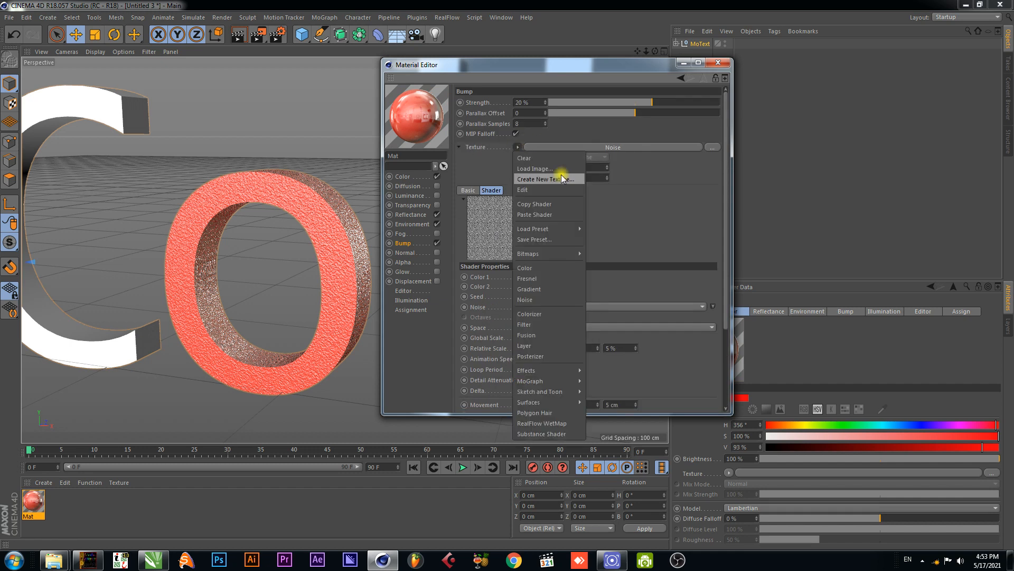
left_click(547, 206)
left_click(412, 253)
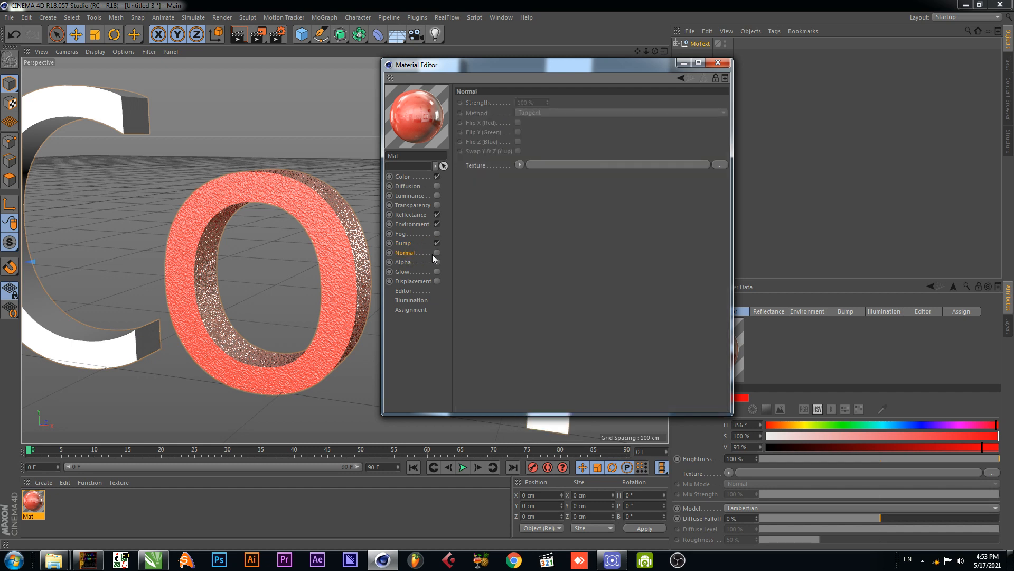
left_click(437, 252)
left_click(520, 165)
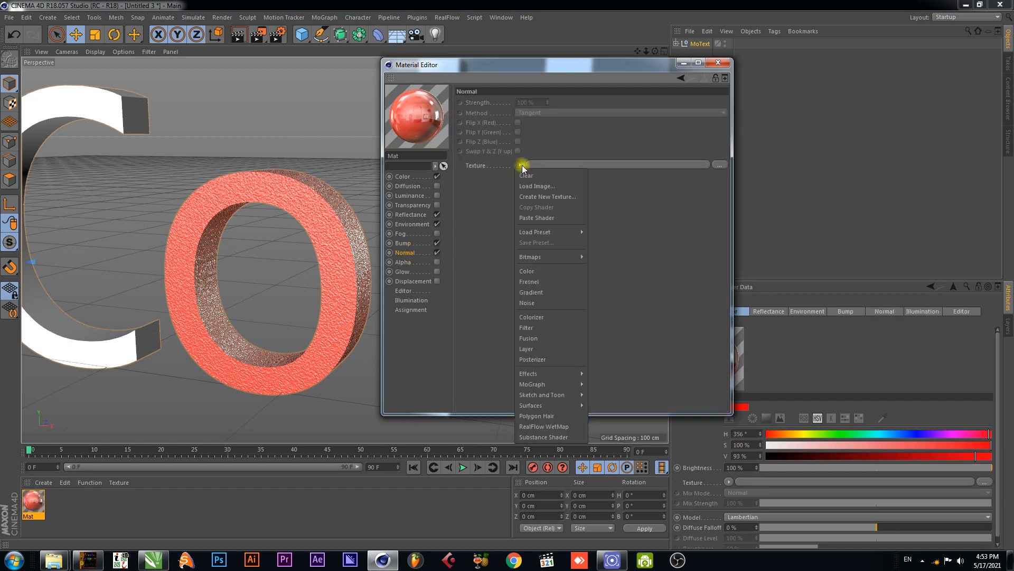
left_click(551, 219)
Test-render the letter o, view it at an angle, check the Bump channel settings and close the material editor
left_click_drag(335, 274, 366, 227, "alt")
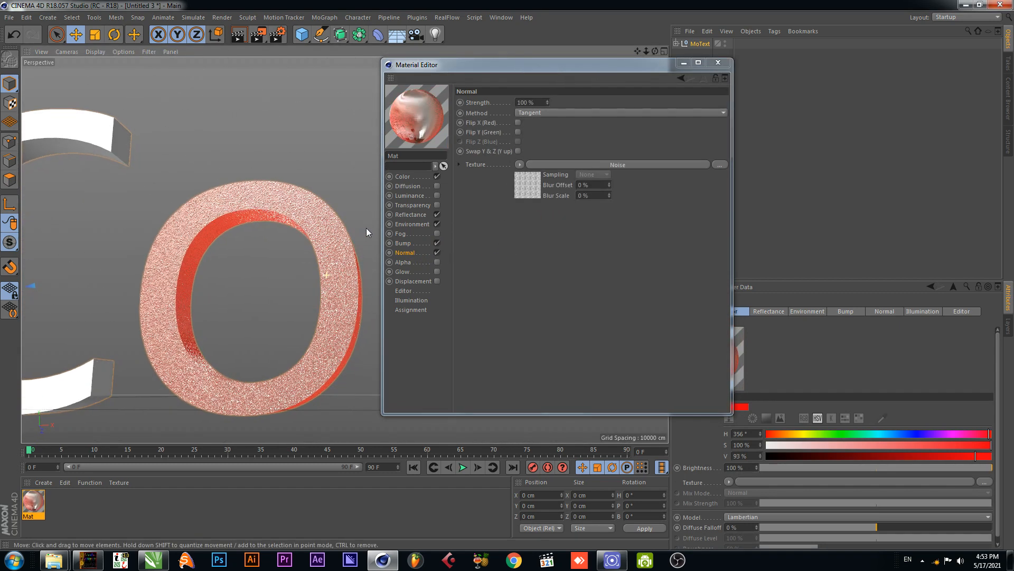
left_click(234, 38)
scroll(250, 231, "up", 3)
left_click_drag(276, 220, 261, 251, "alt")
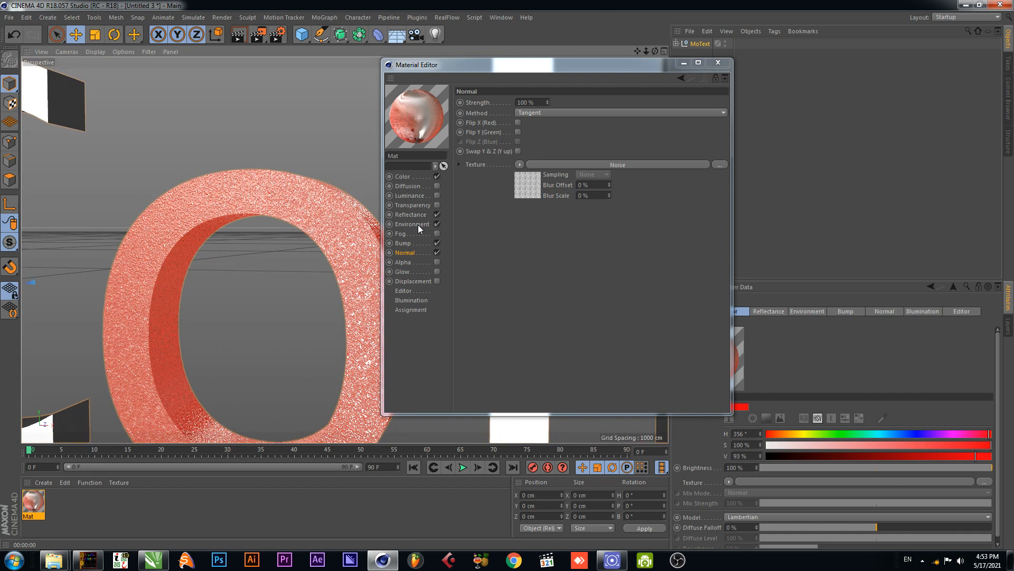
left_click(416, 243)
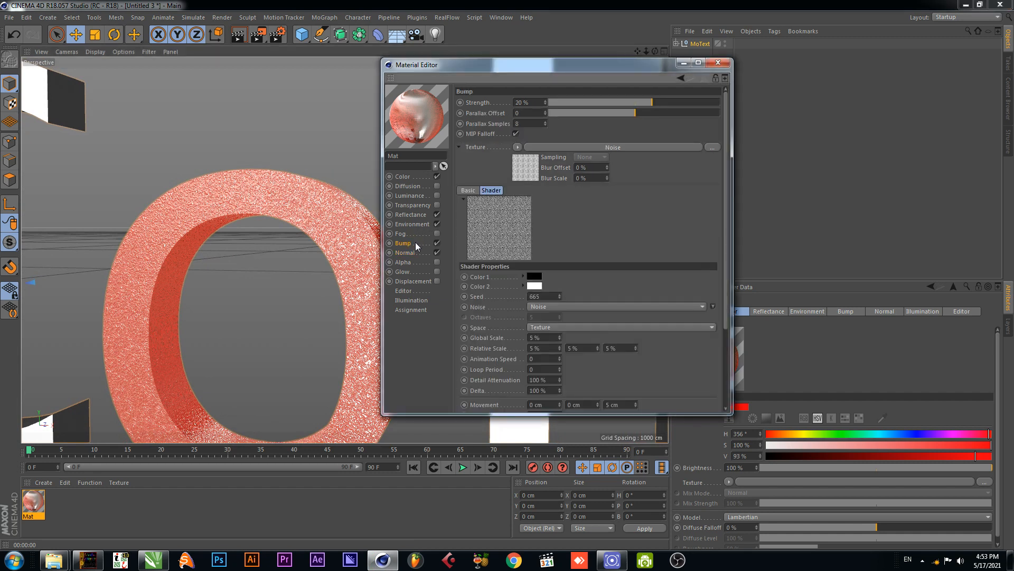
left_click(718, 63)
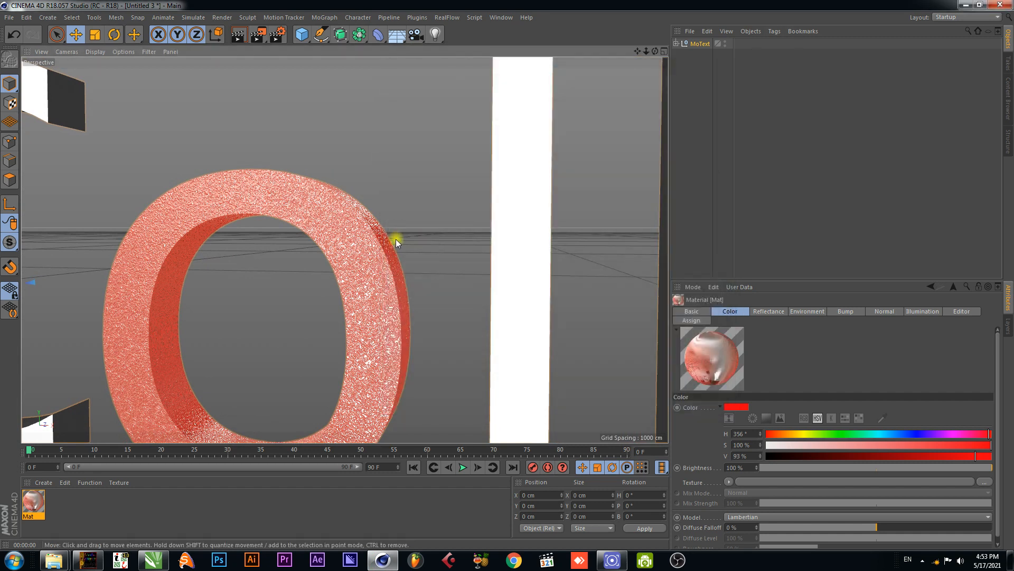
Render the view of the letter o from above and again close up to examine its noise texture
scroll(395, 239, "down", 3)
left_click_drag(434, 265, 451, 163, "alt")
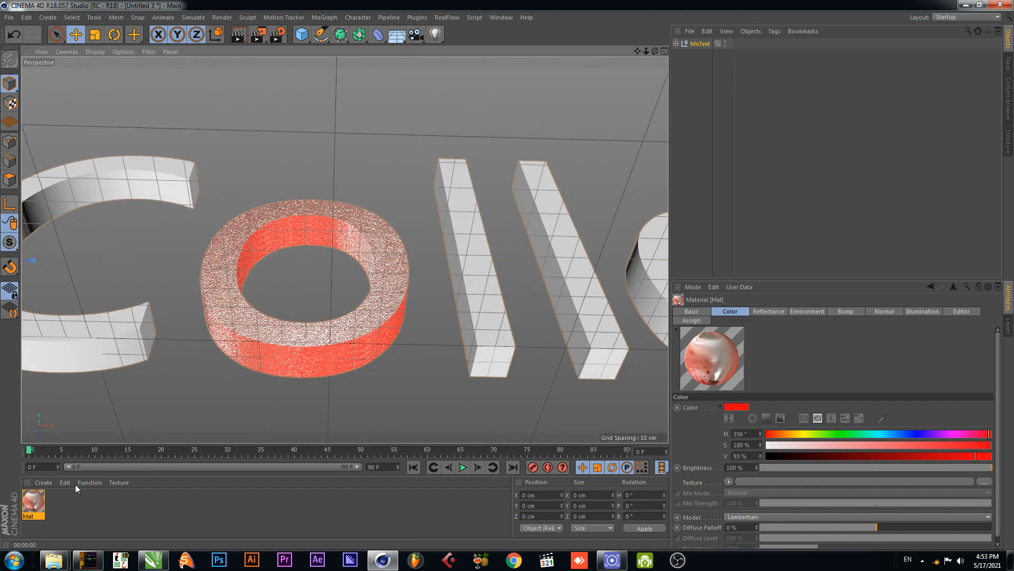
left_click(239, 34)
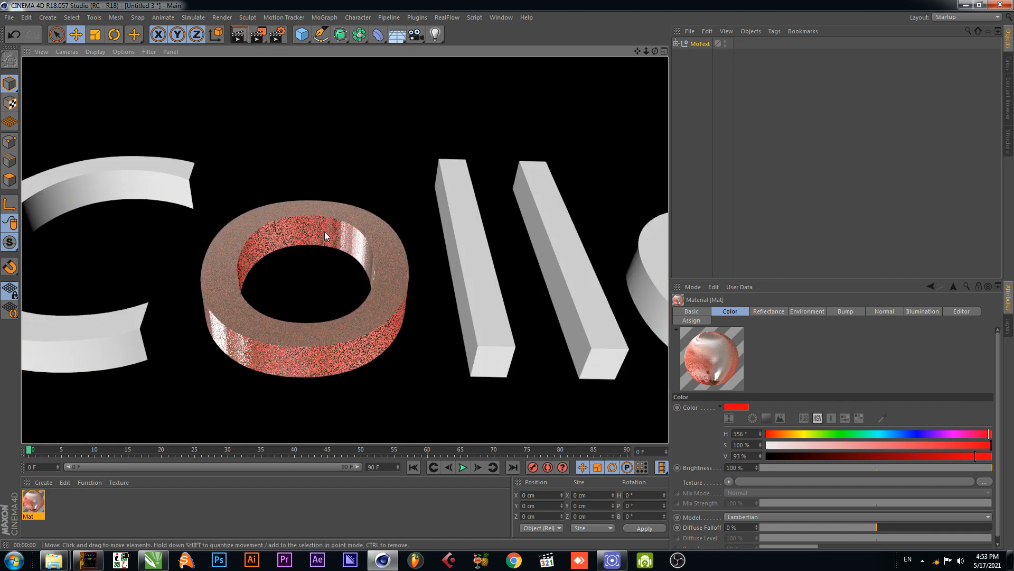
scroll(323, 239, "up", 5)
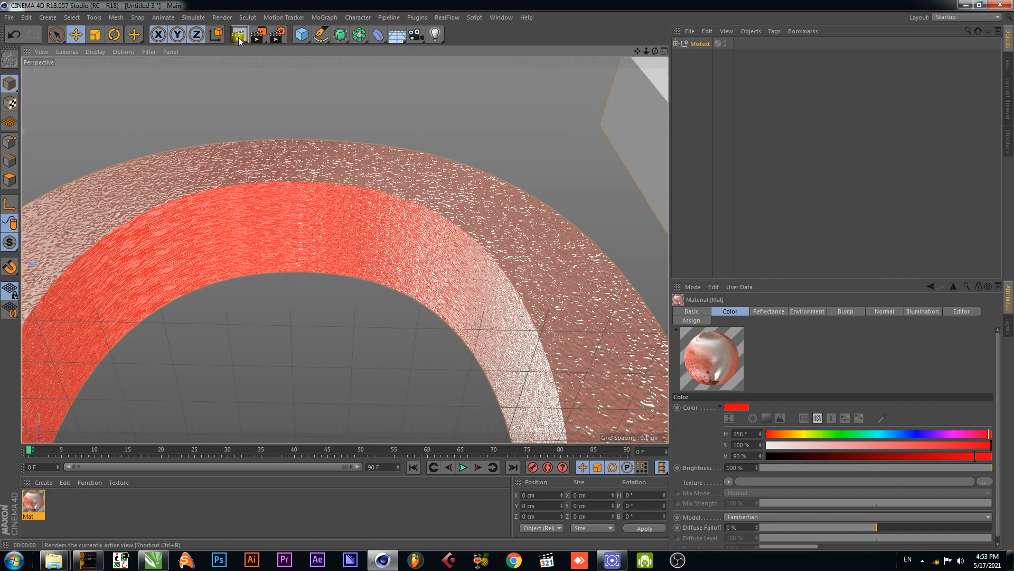
scroll(236, 214, "up", 4)
left_click(239, 38)
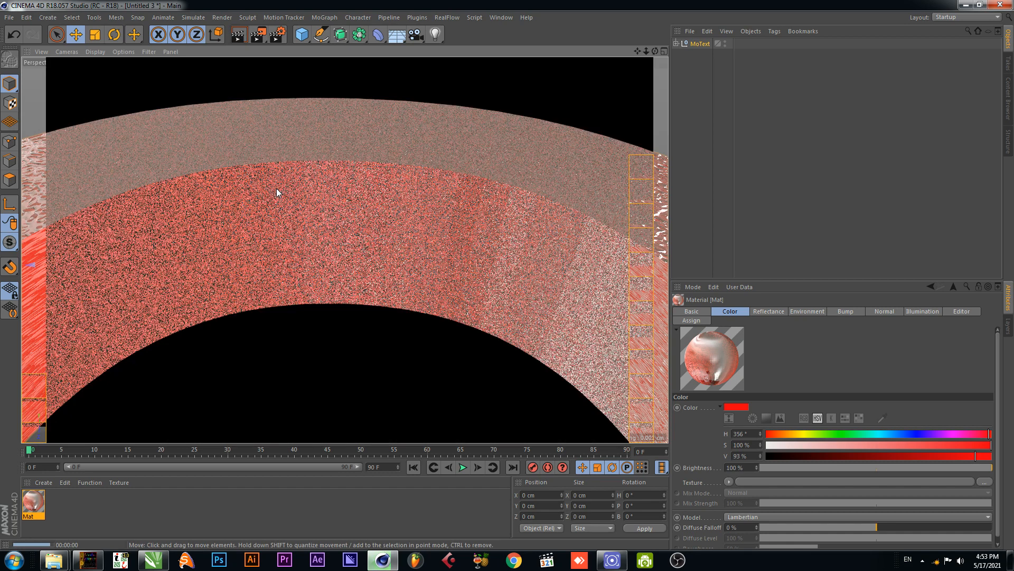
scroll(277, 188, "down", 8)
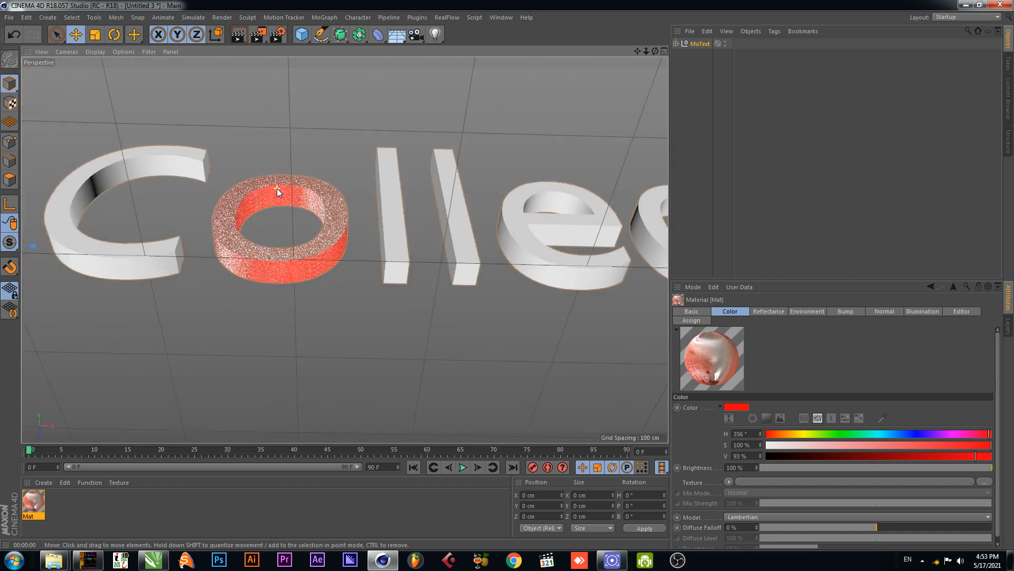
scroll(276, 188, "down", 2)
left_click_drag(399, 144, 417, 207, "alt")
scroll(398, 201, "up", 4)
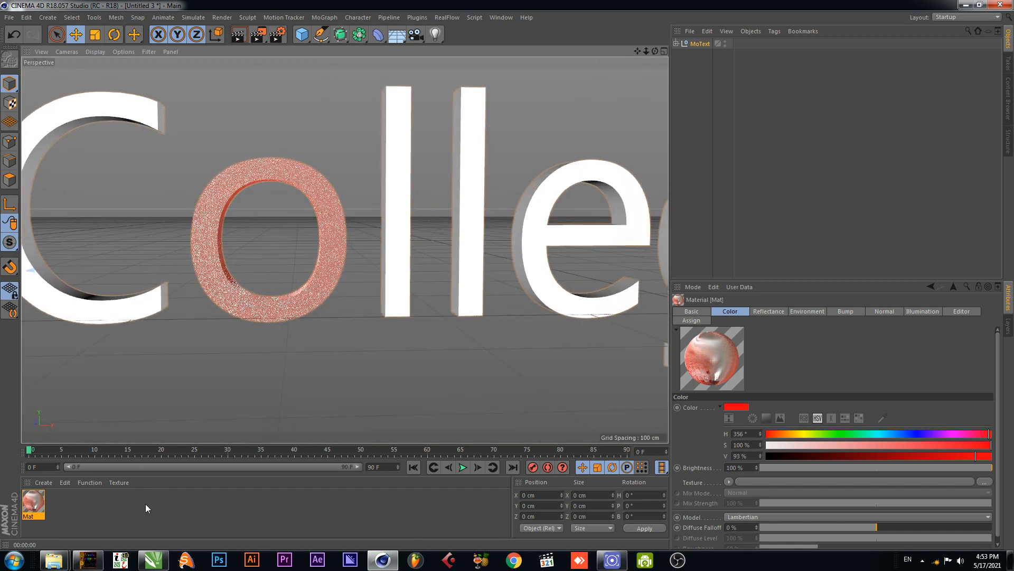
Create a second material and open it for editing, moving the editor clear of the letter o
left_click(149, 500)
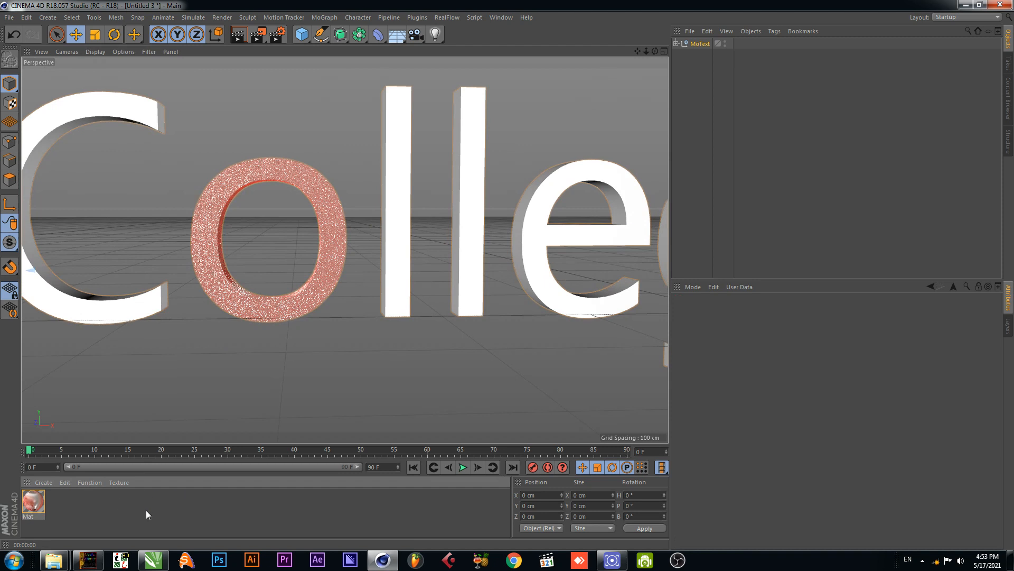
double_click(125, 508)
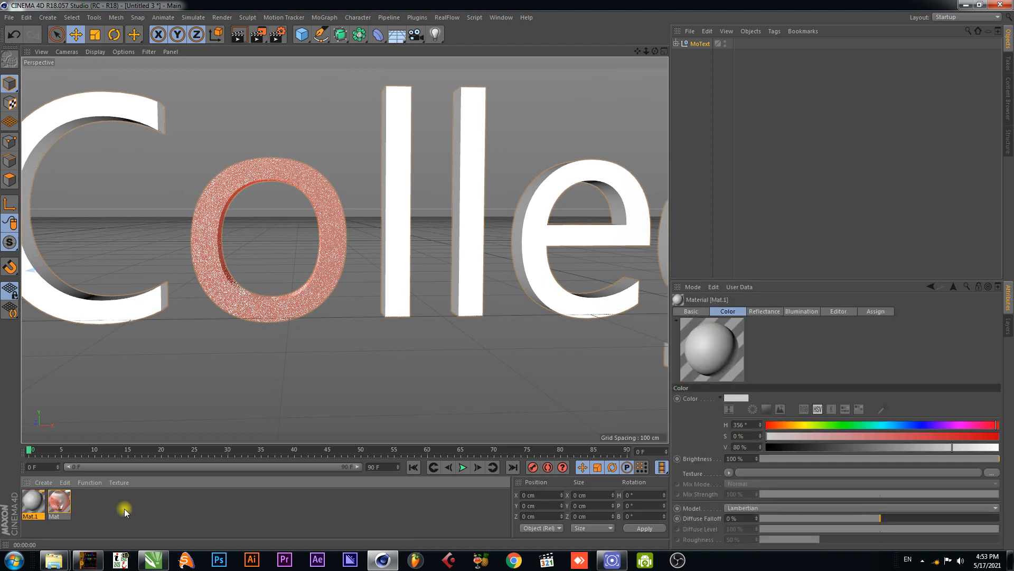
double_click(30, 505)
left_click(167, 185)
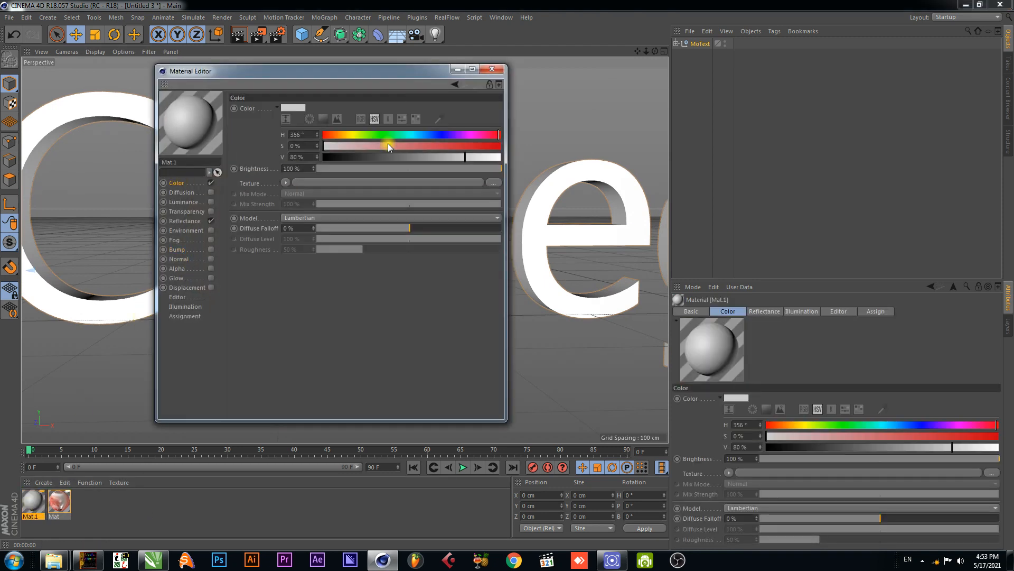
left_click_drag(410, 73, 629, 71)
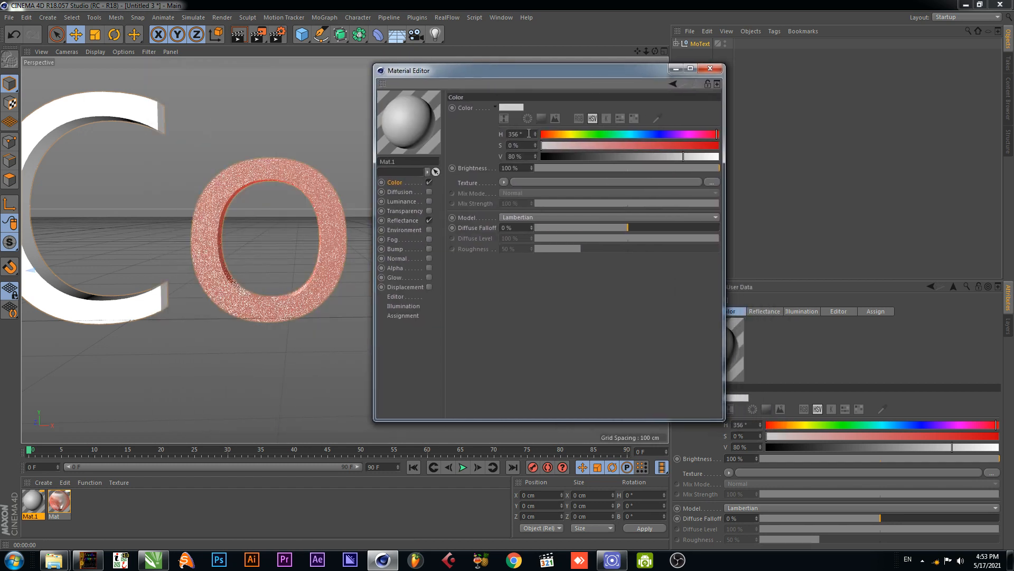
Assign a Gradient shader as the second material's color texture and invert it to run from white to black
left_click(503, 182)
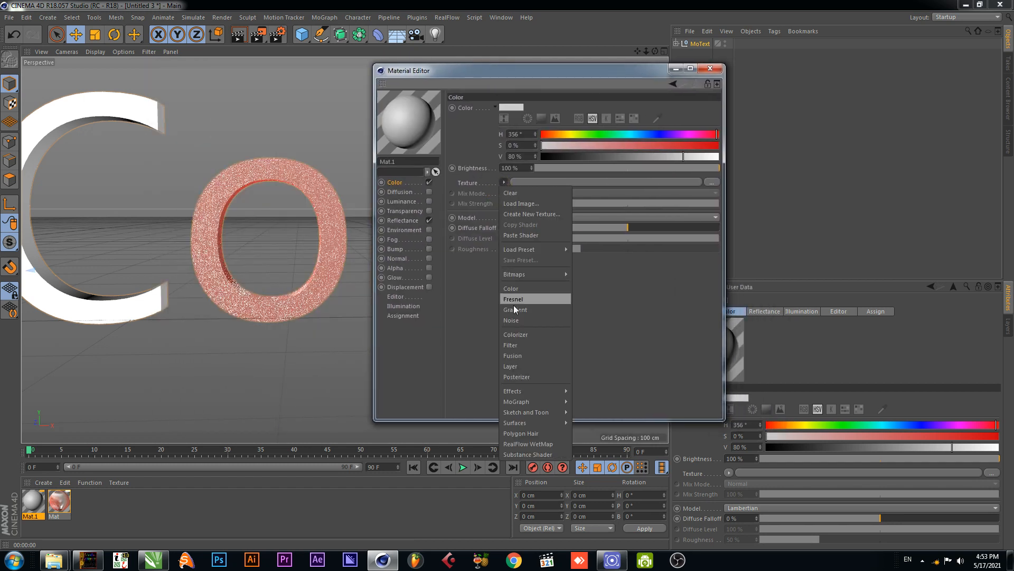
left_click(531, 311)
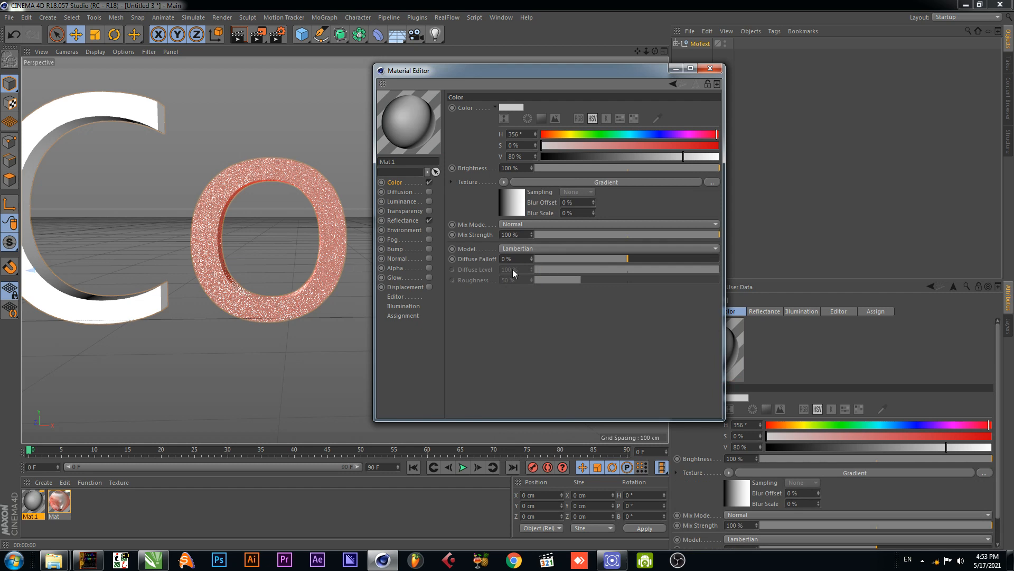
left_click(508, 205)
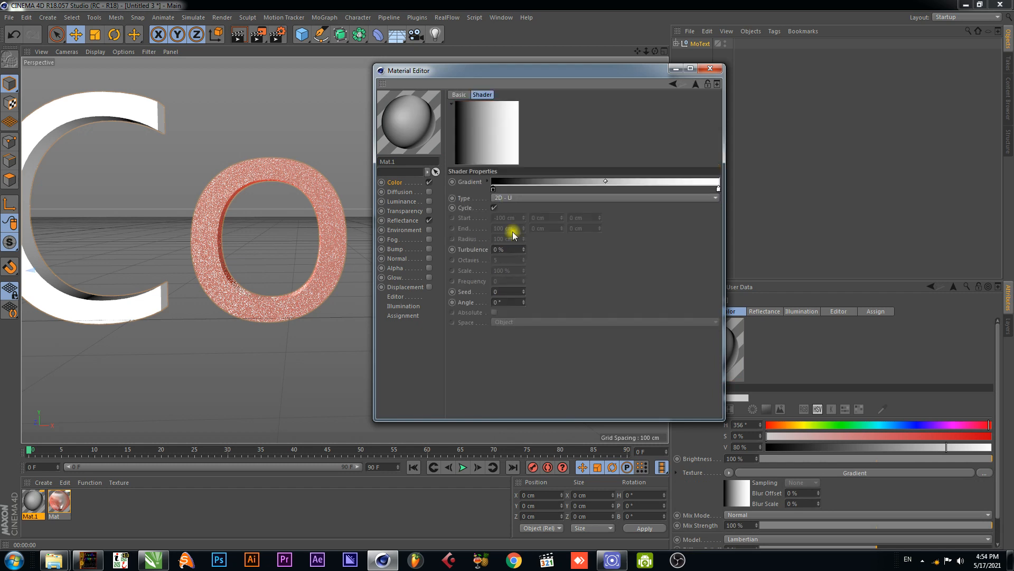
right_click(559, 179)
left_click(570, 185)
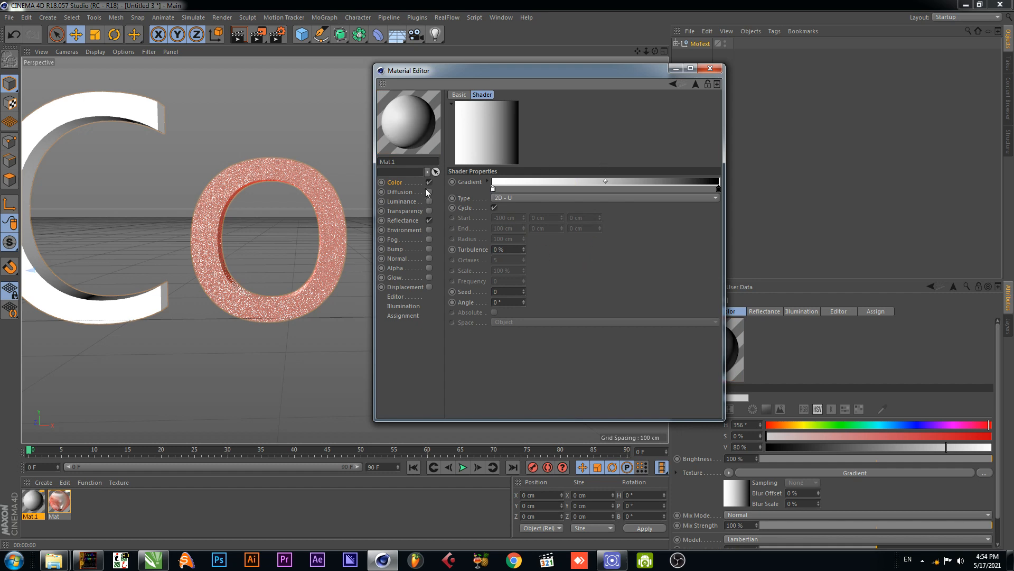
Load Basic_2K_10.jpg as the second material's Environment texture, accept the project copy and enable the Environment channel
left_click(406, 221)
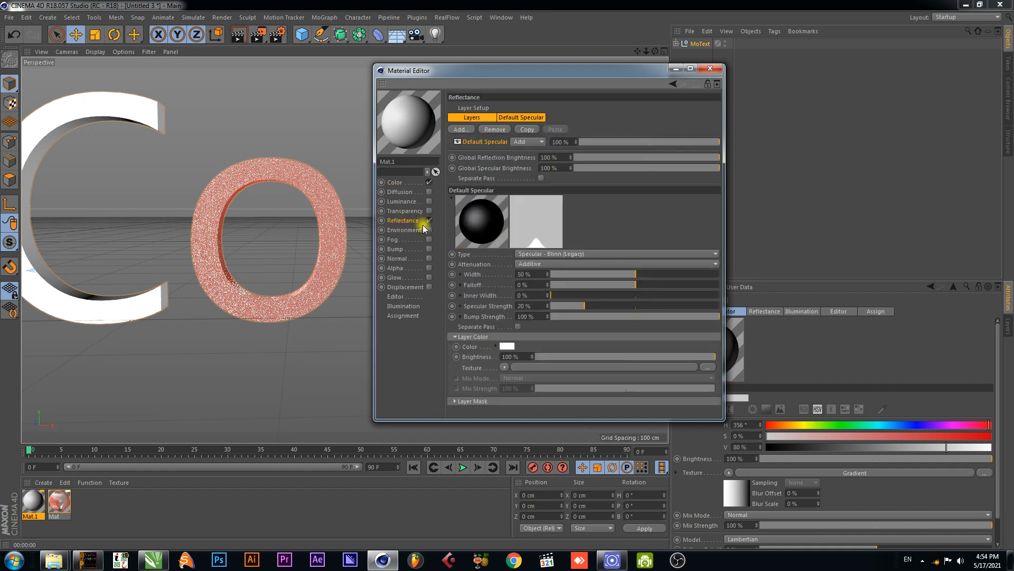
left_click(404, 230)
left_click(712, 182)
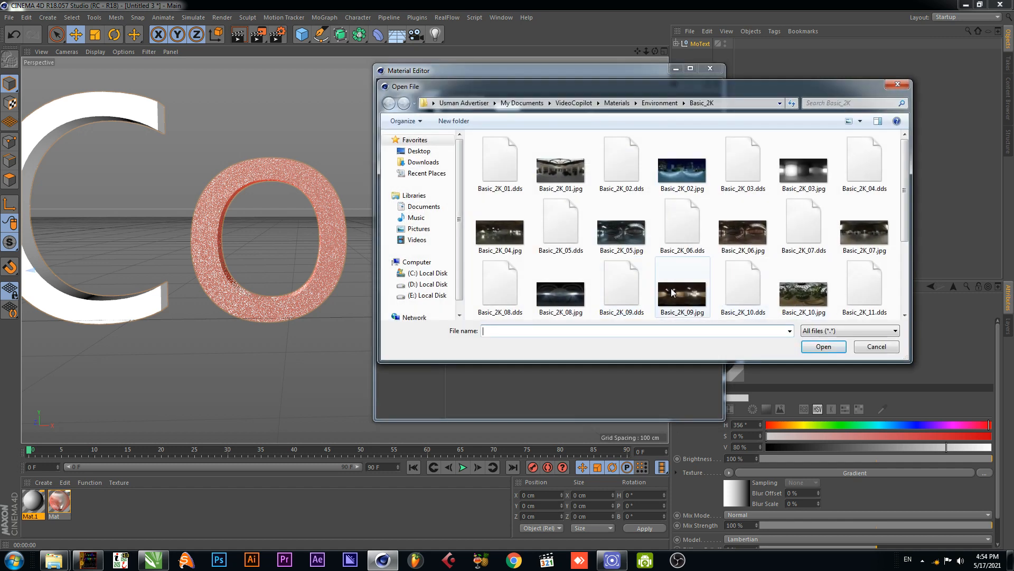
double_click(803, 290)
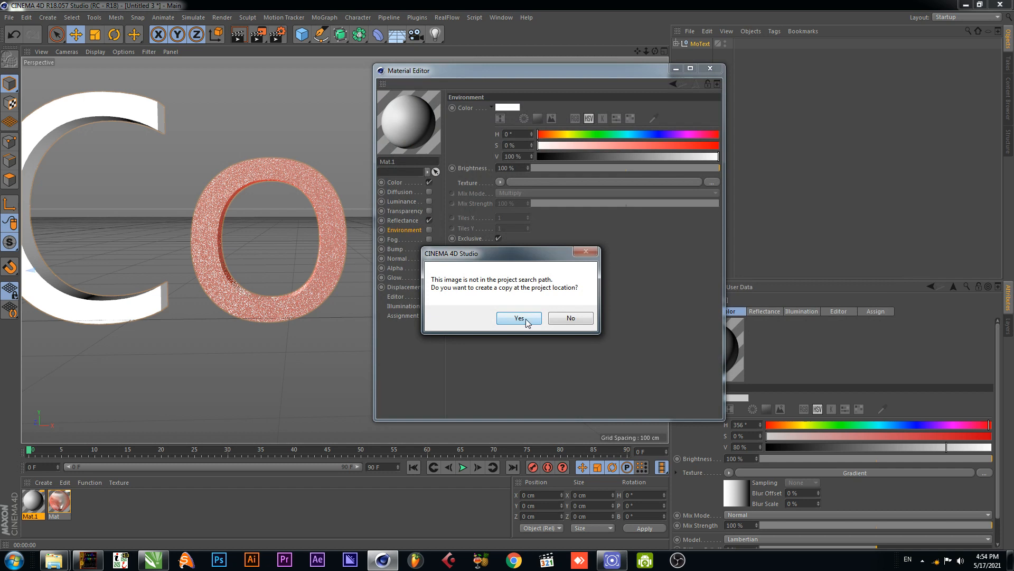
left_click(520, 318)
left_click(418, 249)
left_click(429, 249)
left_click(429, 229)
Enable the second material's Bump channel and paste the copied Noise shader as its texture
left_click(411, 249)
left_click(429, 249)
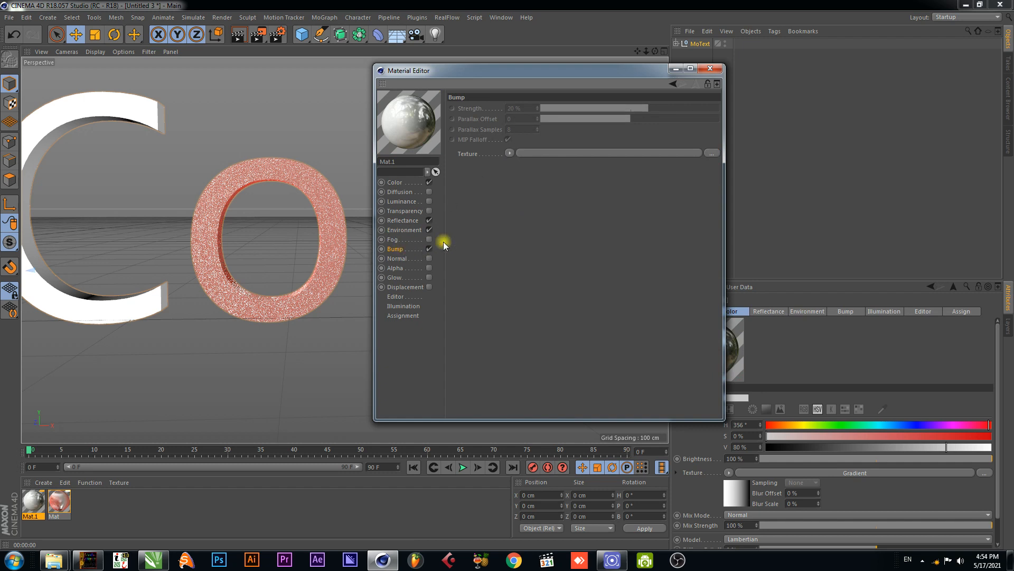
left_click(509, 152)
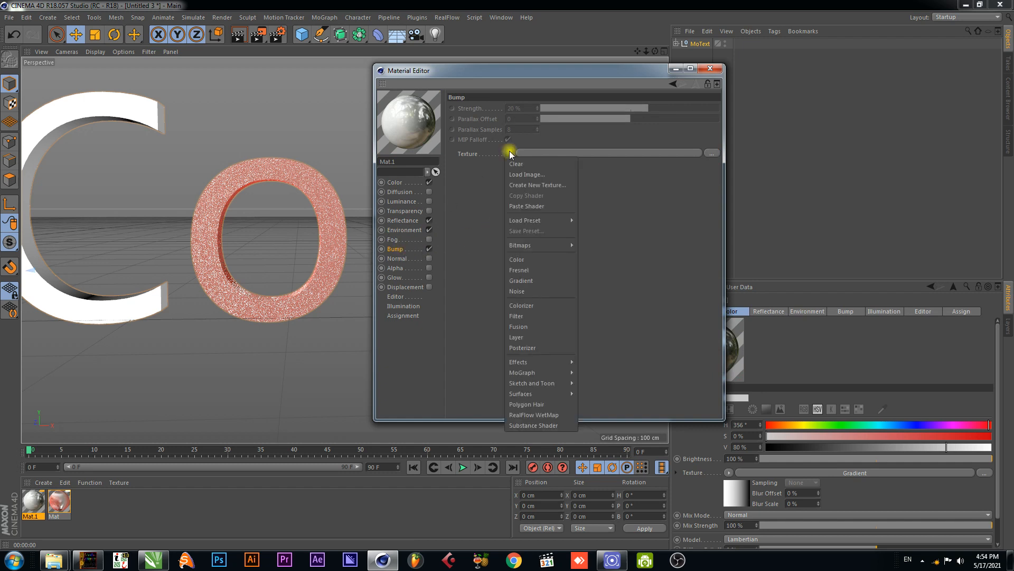
left_click(528, 205)
Enable the second material's Normal channel, assign a Noise shader as its texture and close the material editor
left_click(429, 258)
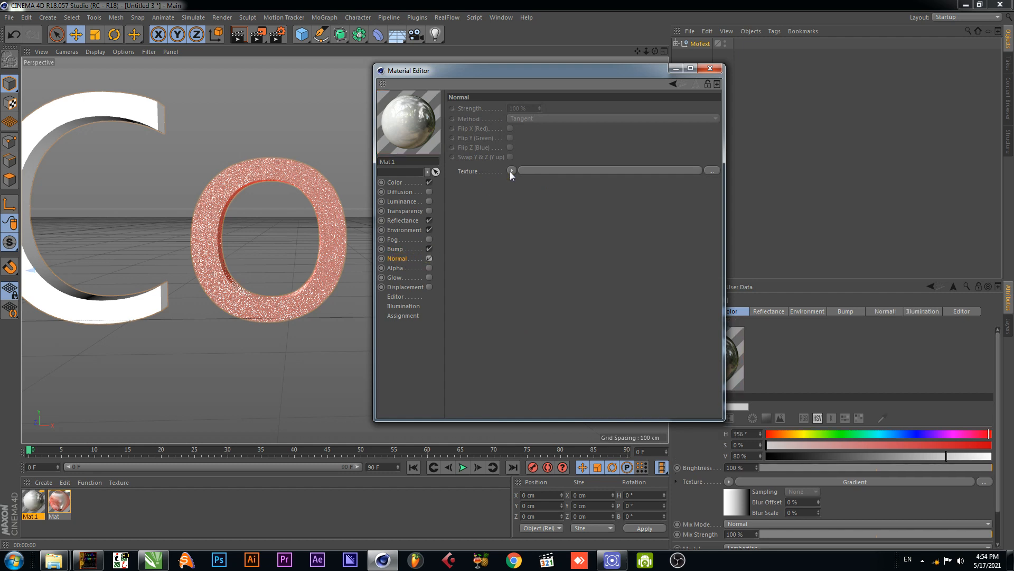
left_click(510, 170)
left_click(519, 309)
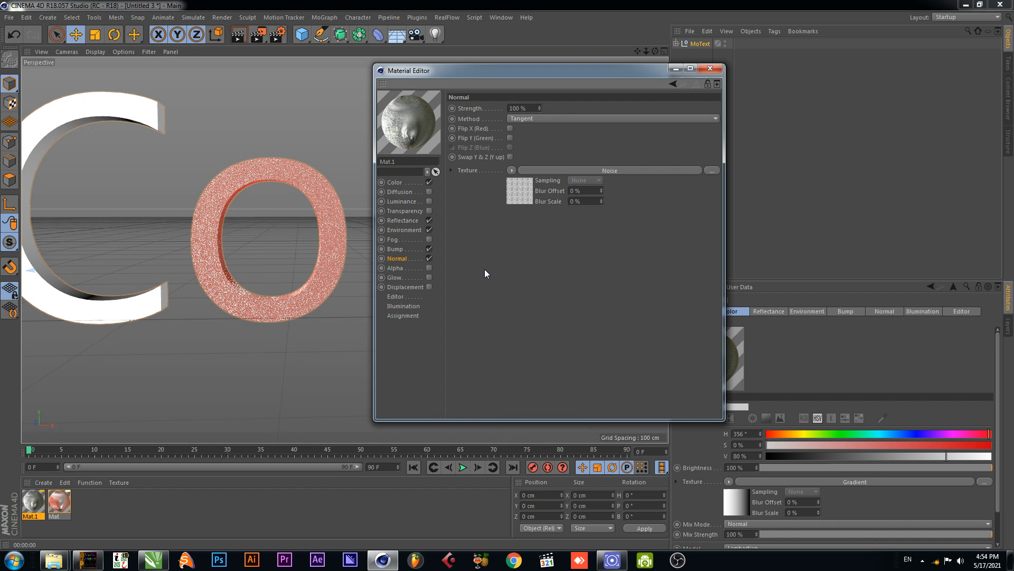
left_click(710, 70)
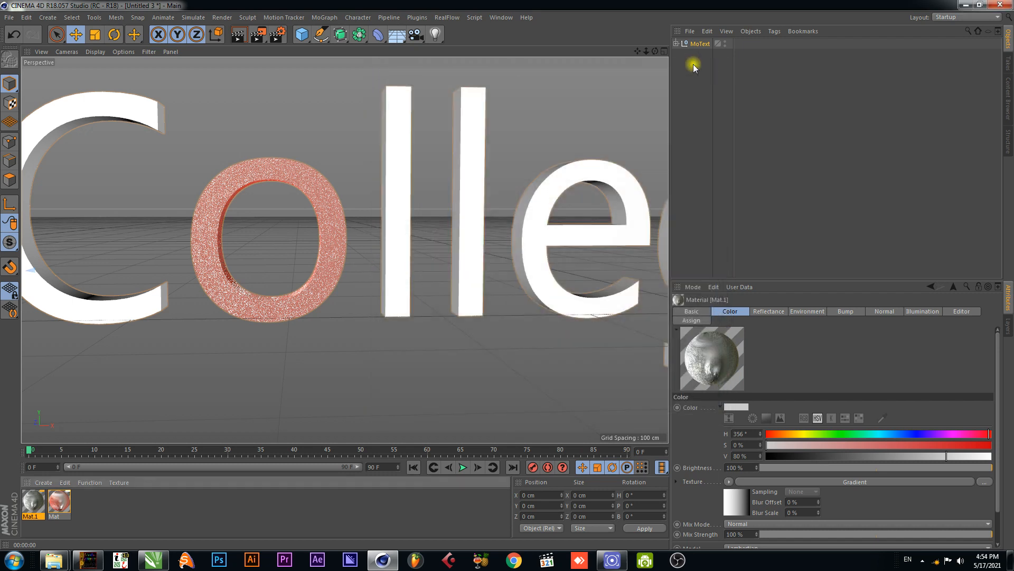
Expand the MoText hierarchy down to the College word and select all seven of its letter extrusions
left_click(687, 64)
left_click(676, 44)
left_click(288, 168)
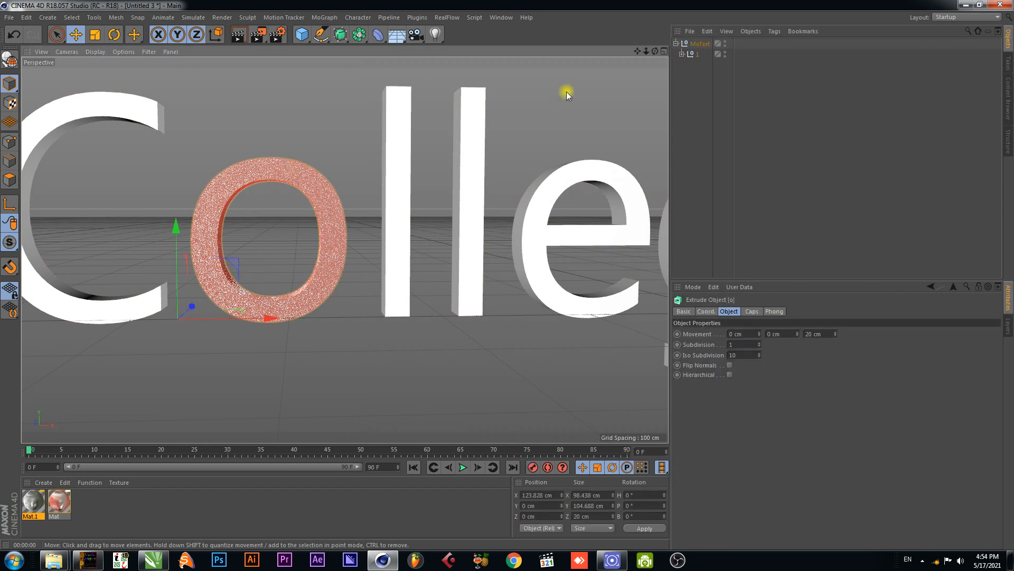
left_click(682, 55)
left_click(688, 65)
left_click(688, 65)
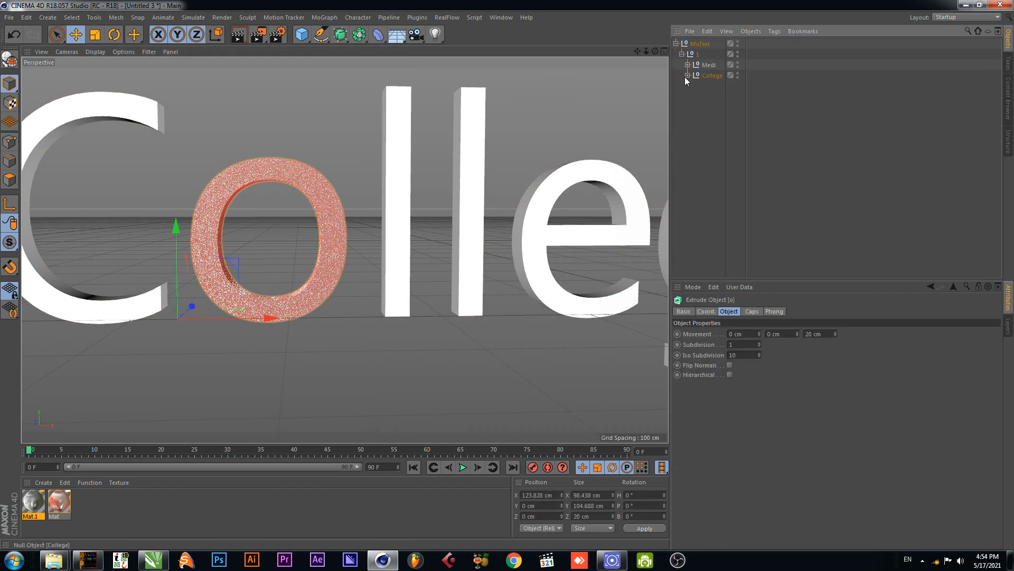
left_click(687, 76)
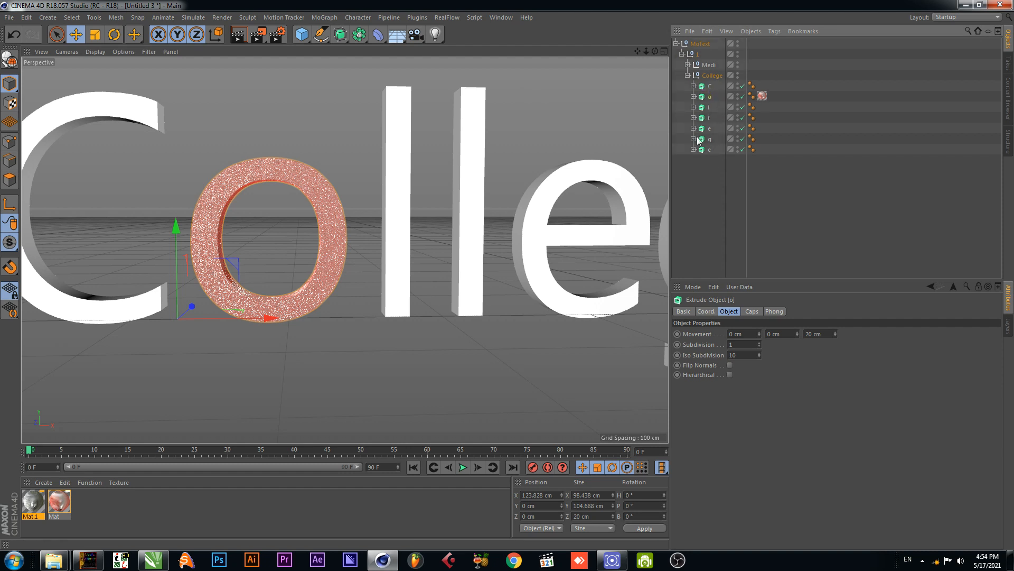
left_click_drag(711, 173, 697, 82)
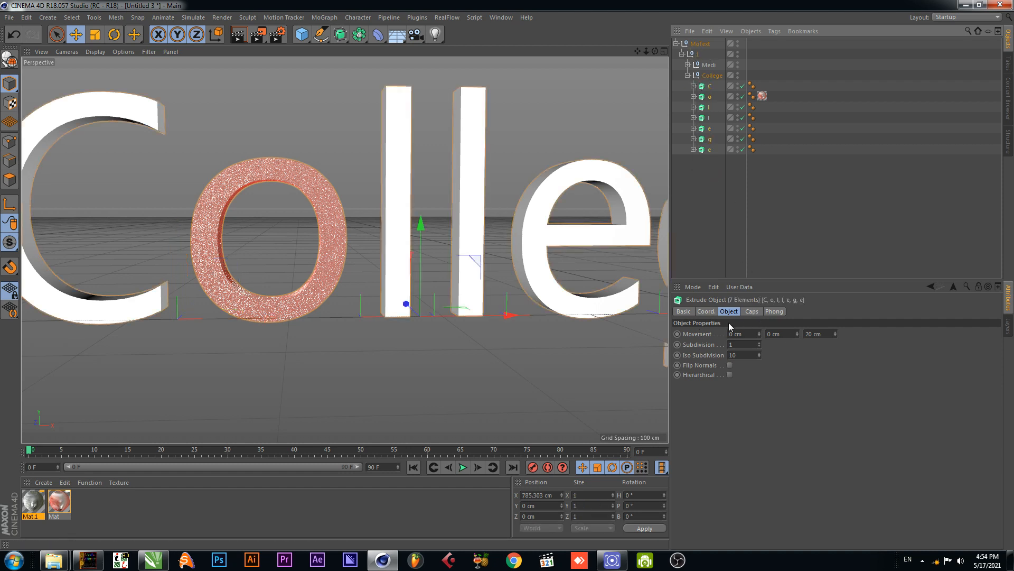
Set both the start and end caps of the College letters to Fillet Cap
left_click(752, 313)
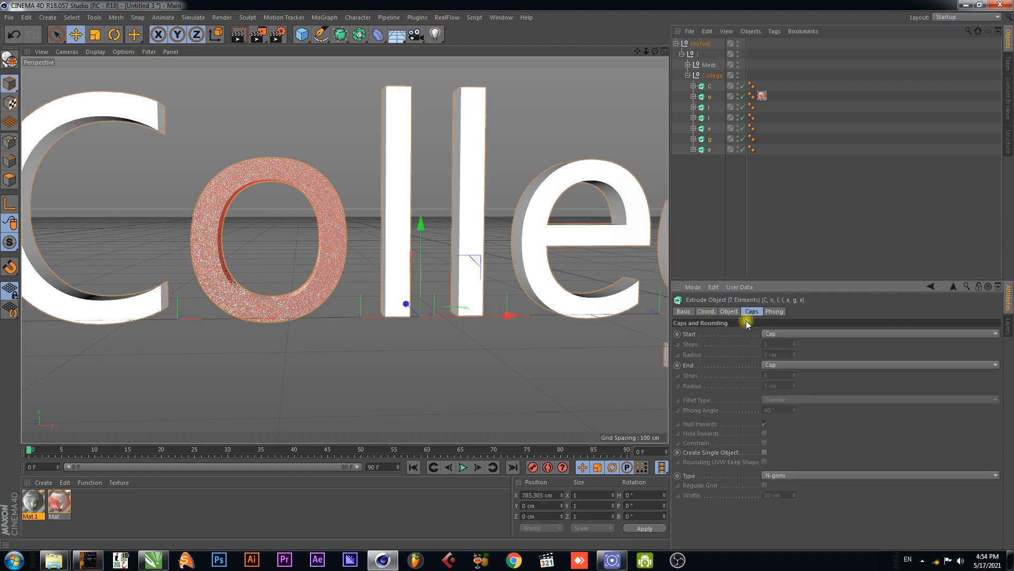
left_click(780, 335)
left_click(787, 357)
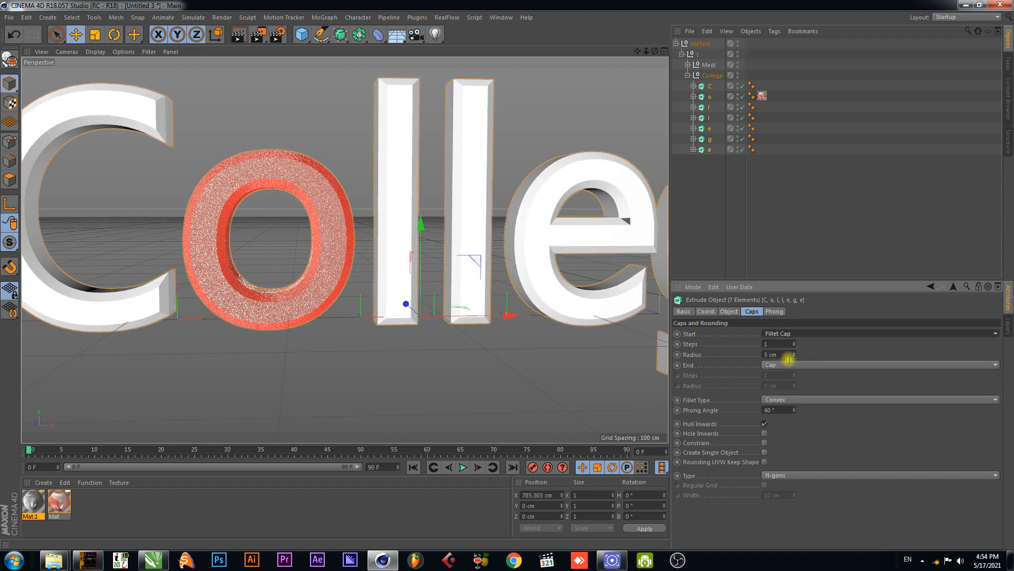
left_click(782, 363)
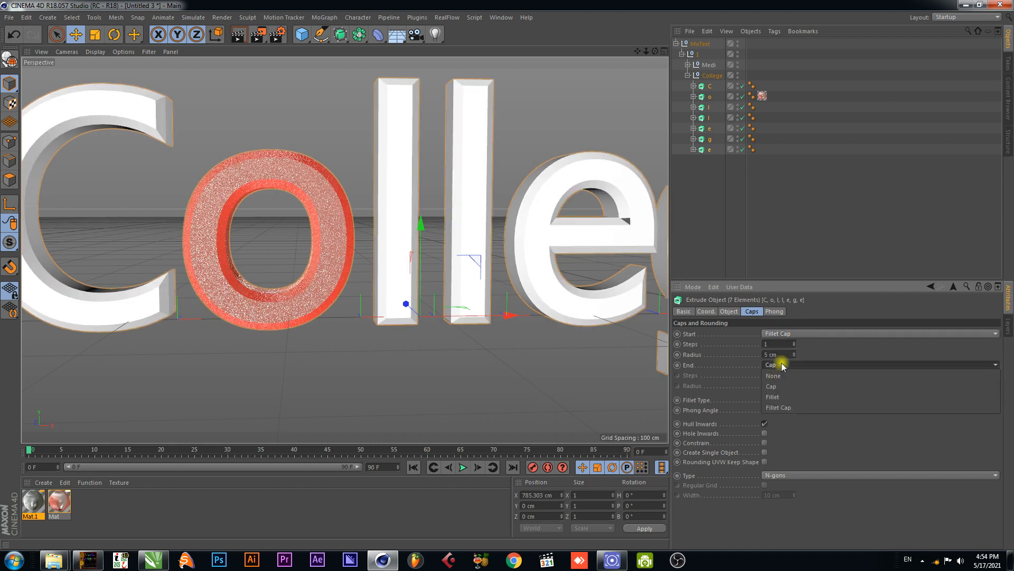
left_click(781, 408)
Set the start and end fillet radius of the College letters to 1 cm each
left_click_drag(782, 354, 755, 346)
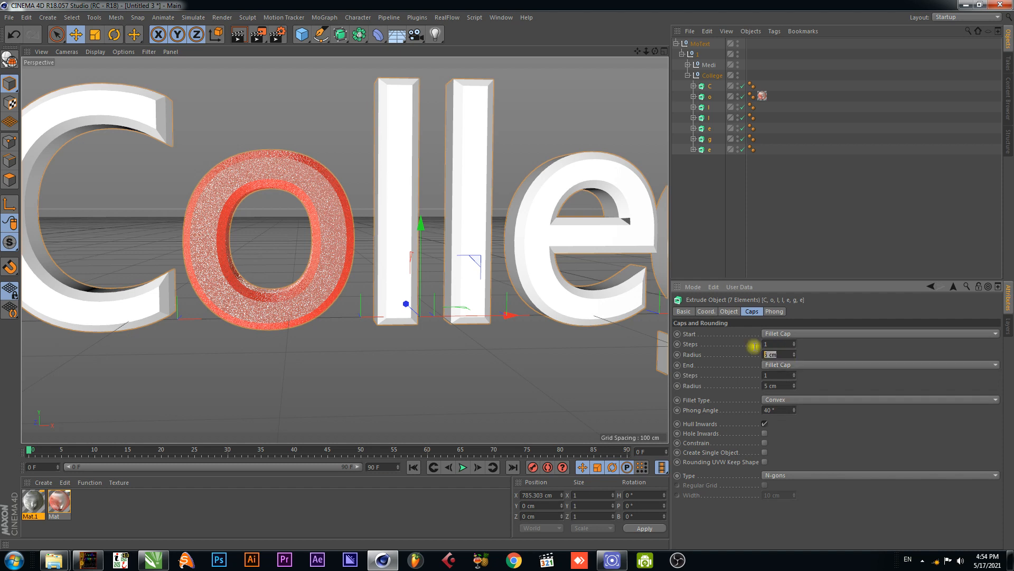
type("1")
key("Return")
key("Tab")
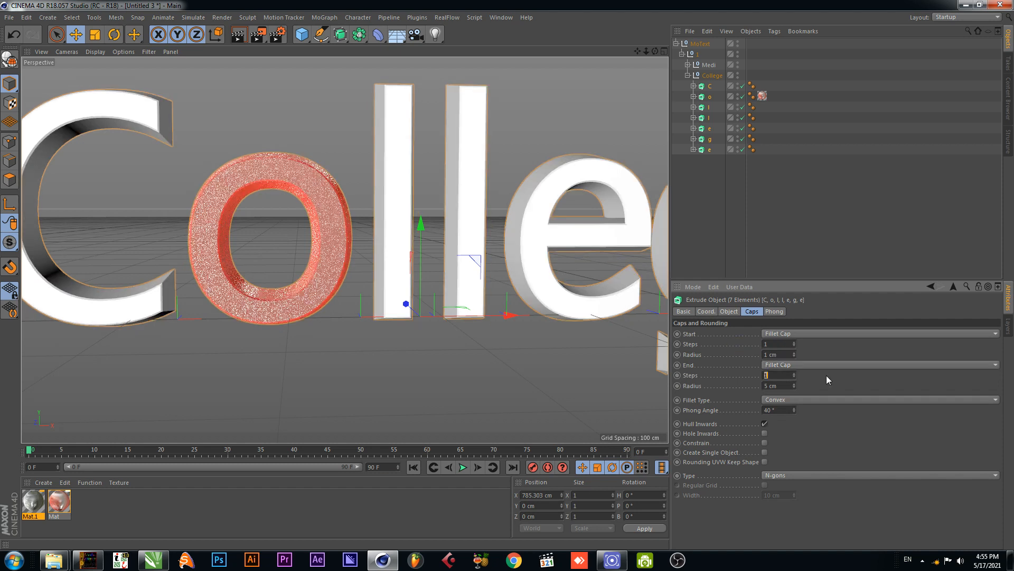
key("Tab")
type("1")
key("Return")
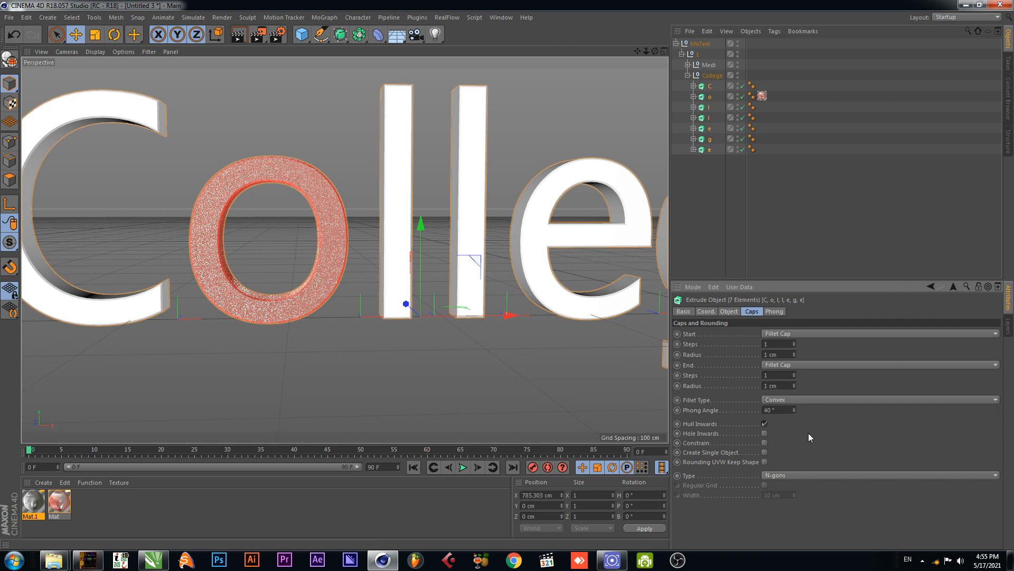
Change the letters' cap type to Quadrangles and enable Regular Grid
left_click(788, 475)
left_click(794, 498)
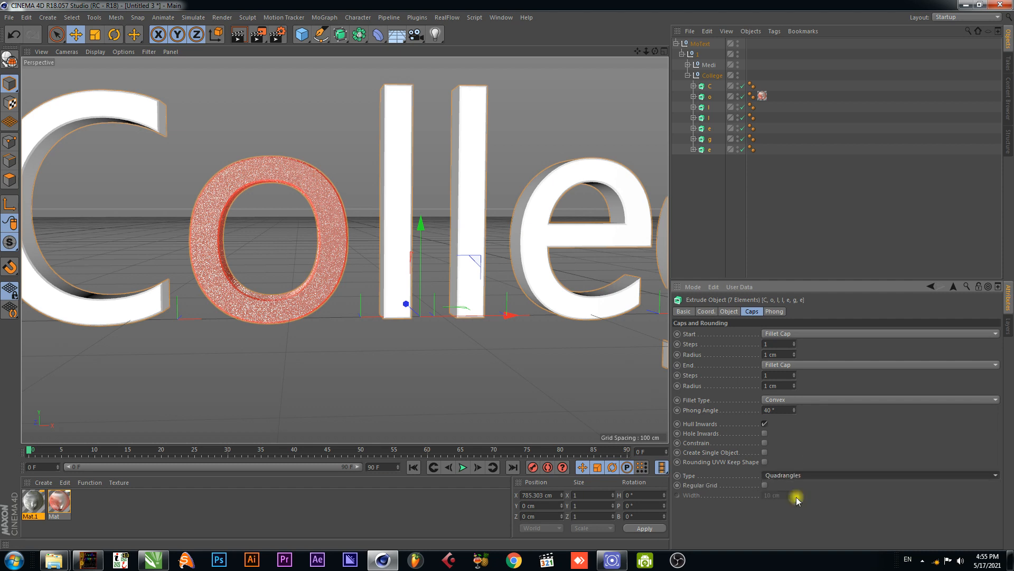
left_click(765, 485)
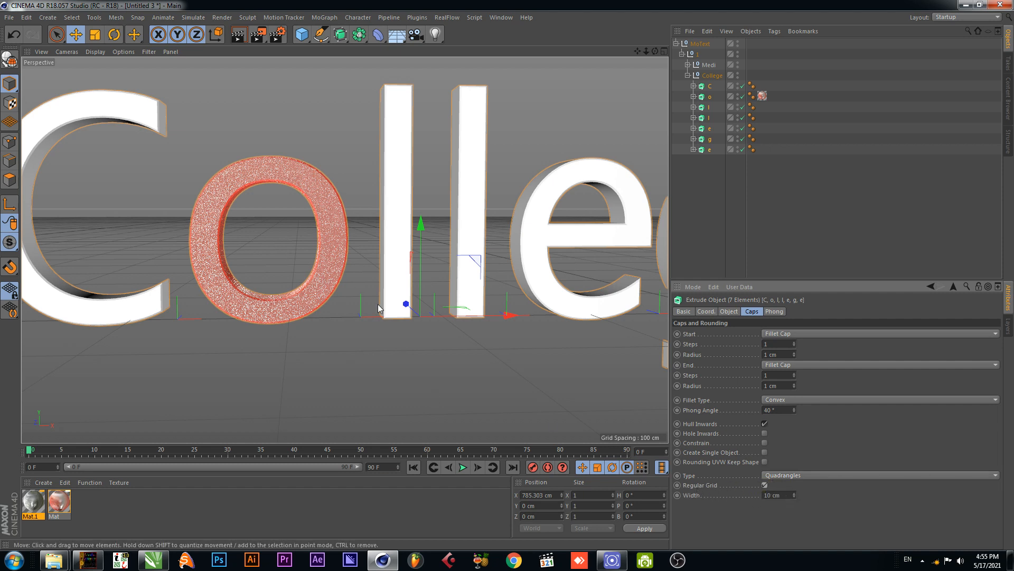
Apply the gradient material Mat.1 to the letter o on top of its red material
scroll(306, 267, "up", 3)
scroll(324, 291, "up", 3)
left_click_drag(416, 300, 429, 271, "alt")
left_click_drag(38, 503, 713, 101)
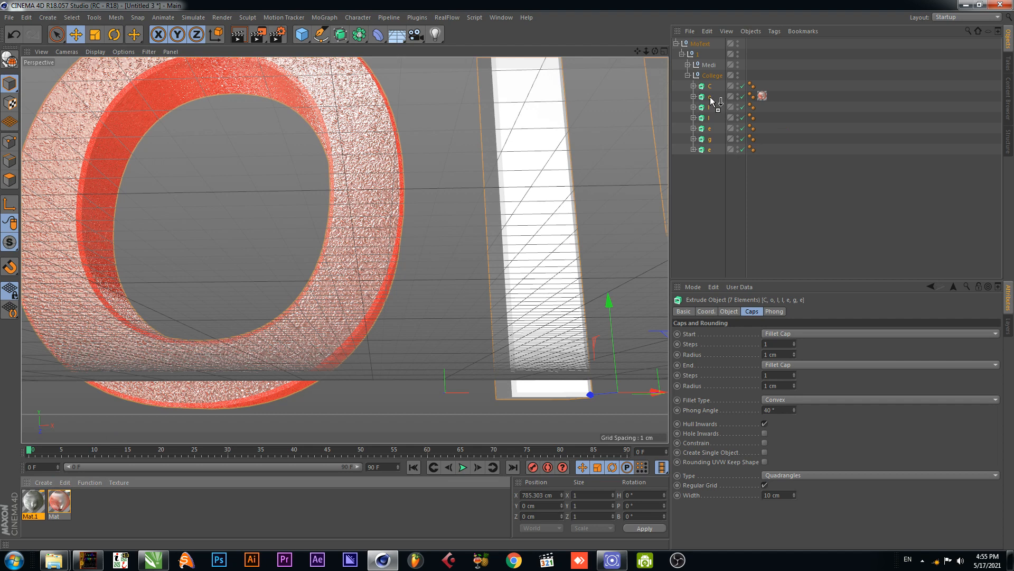
left_click_drag(713, 100, 713, 99)
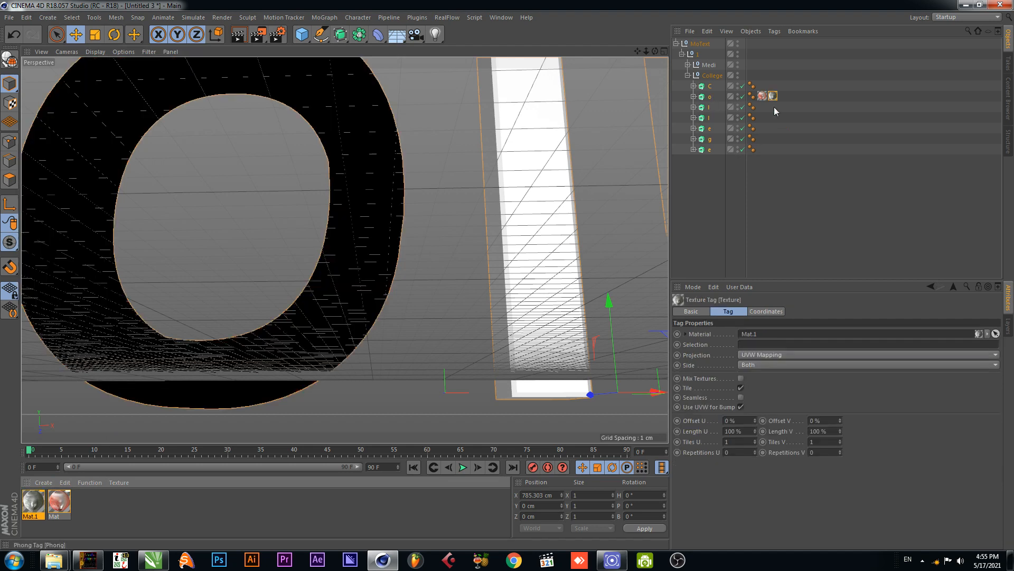
left_click_drag(481, 198, 429, 219, "alt")
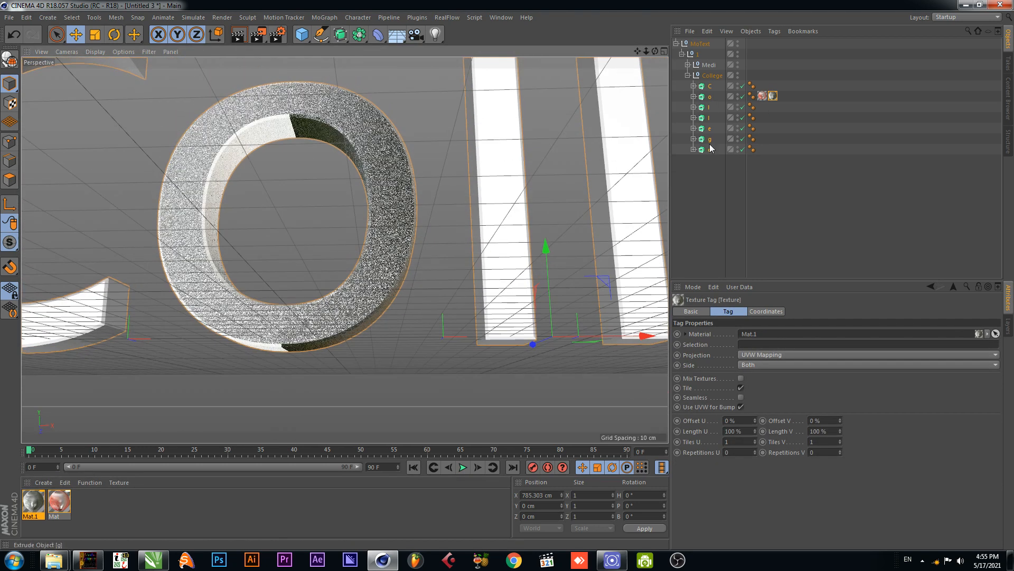
Restrict the o's Mat.1 texture tag to the selection R1
left_click(772, 97)
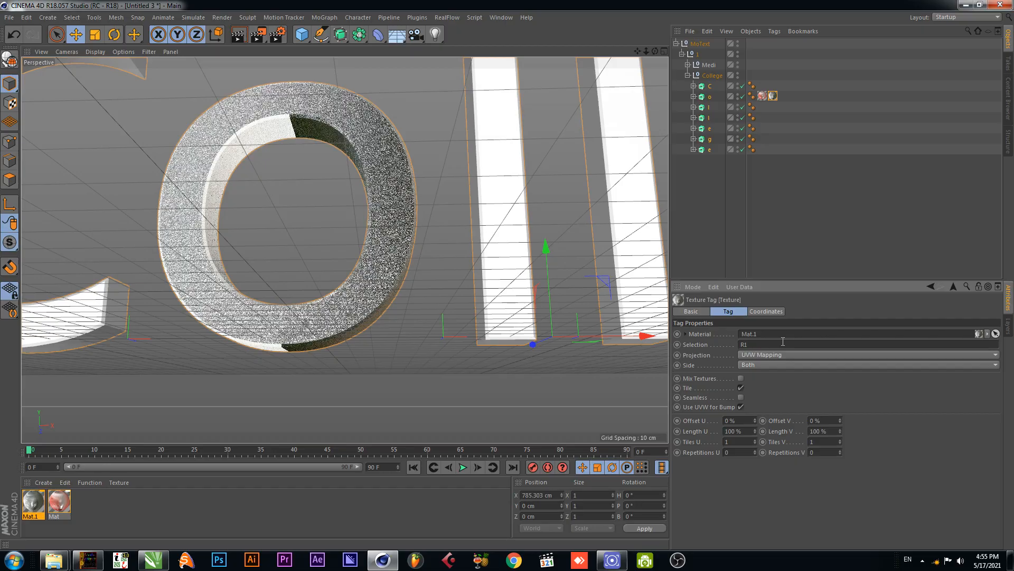
key("Return")
scroll(413, 273, "up", 5)
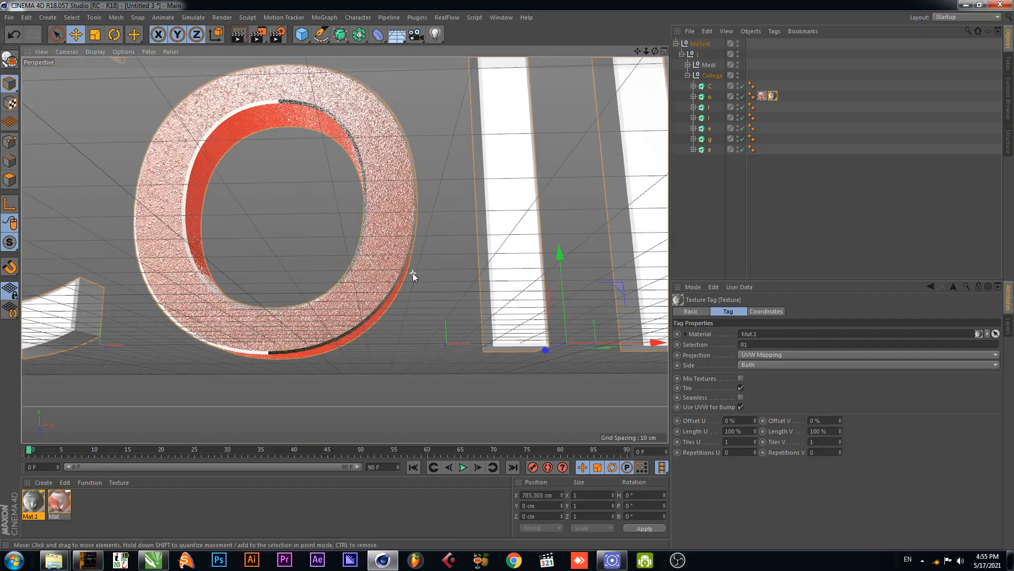
left_click_drag(413, 272, 432, 262, "alt")
scroll(432, 262, "down", 6)
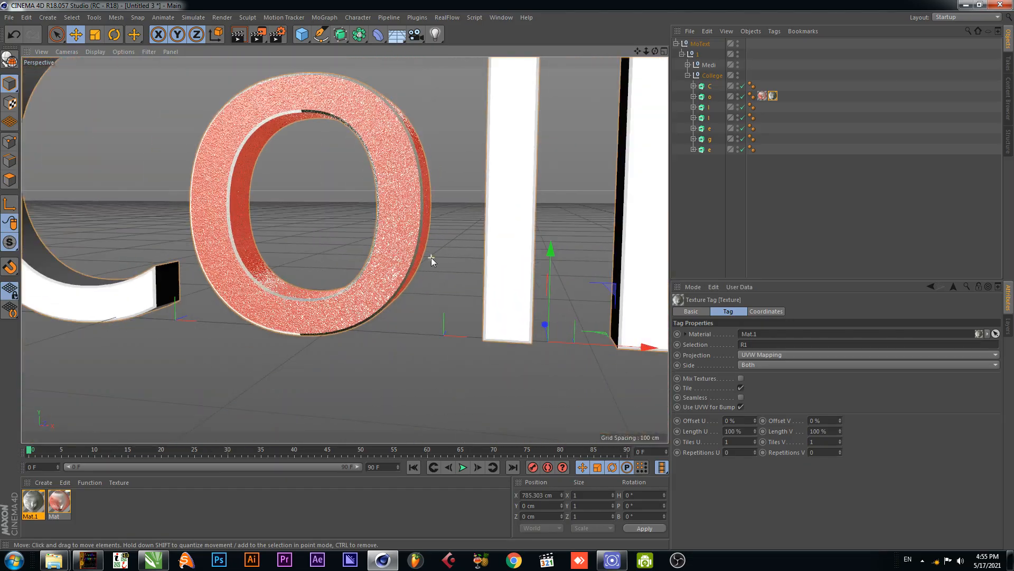
Render the active view to check the o's red surfaces and gradient fillet edge
left_click(239, 35)
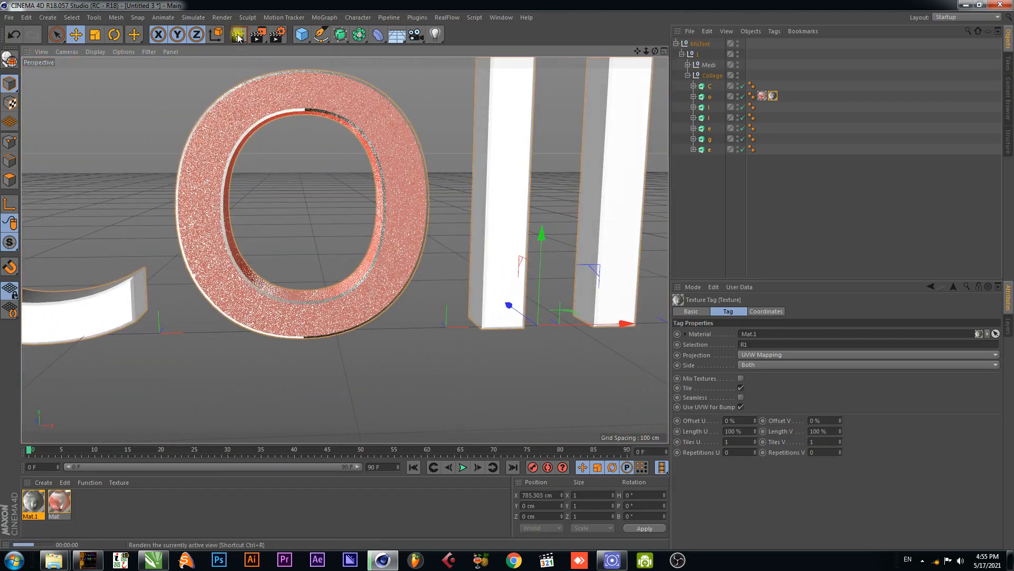
scroll(332, 179, "down", 8)
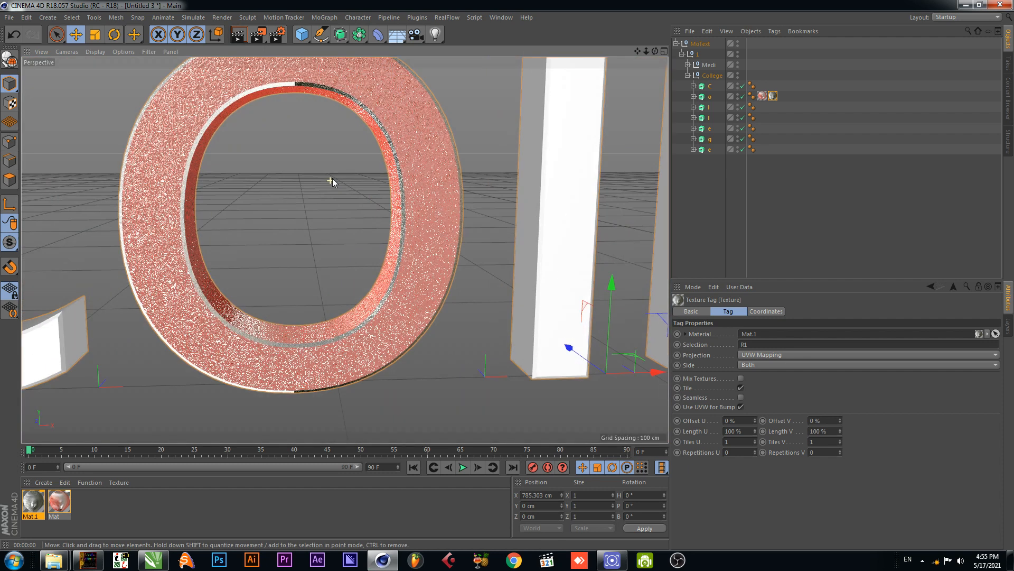
left_click_drag(382, 204, 407, 204, "alt")
Try applying the red material Mat to both l letters of College, and undo the two assignments
left_click(74, 502)
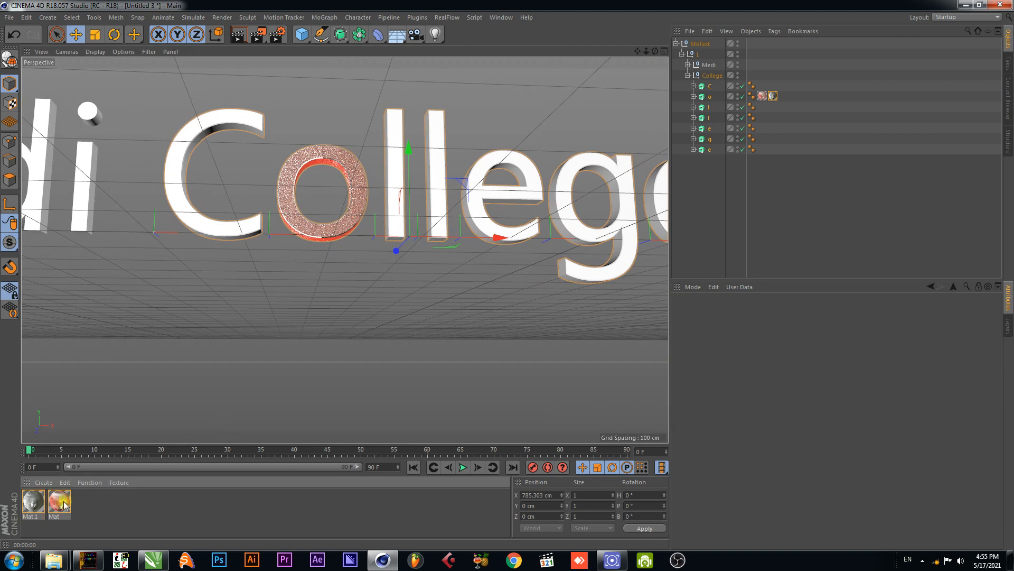
left_click_drag(59, 500, 708, 111)
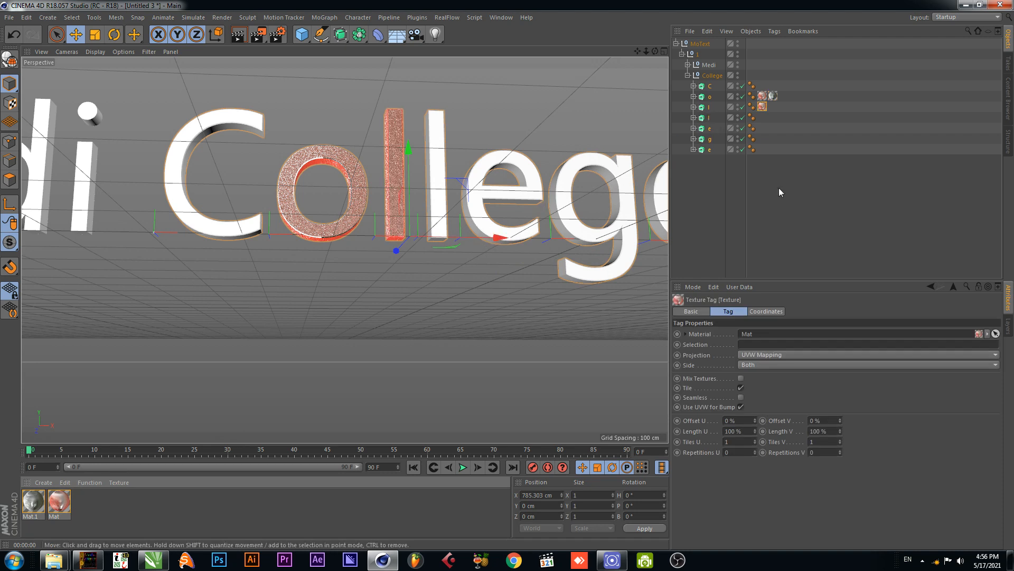
left_click_drag(61, 499, 709, 122)
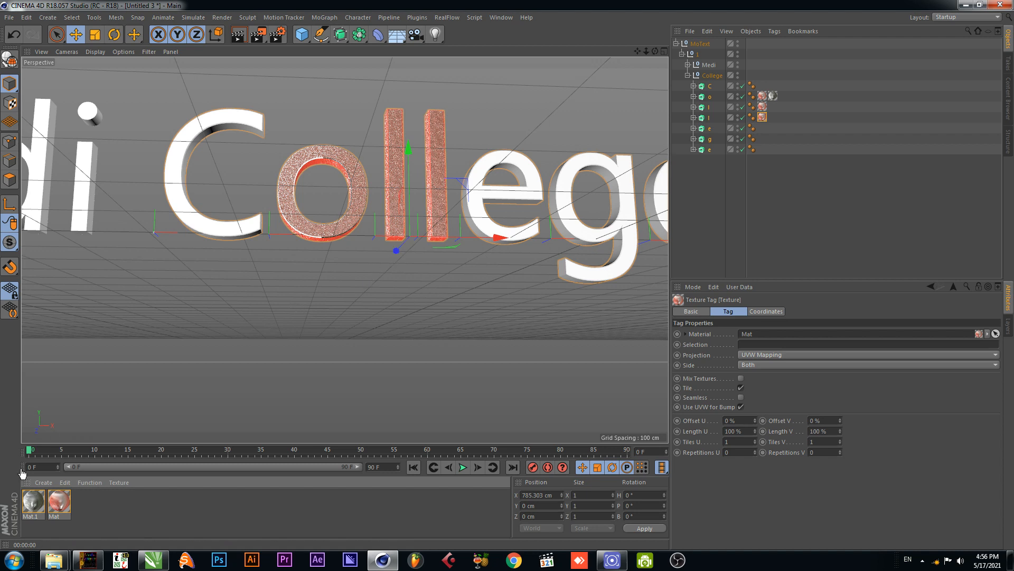
key("ctrl+z")
key("ctrl+z")
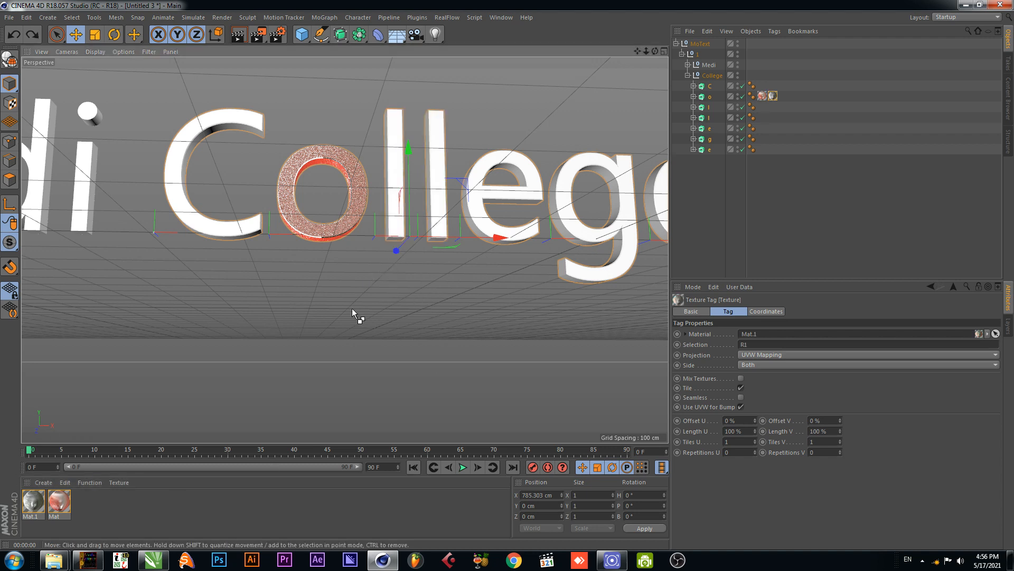
Create a third material and set its color to green with H 126°, S 87% and V 95%
double_click(111, 504)
left_click(126, 489)
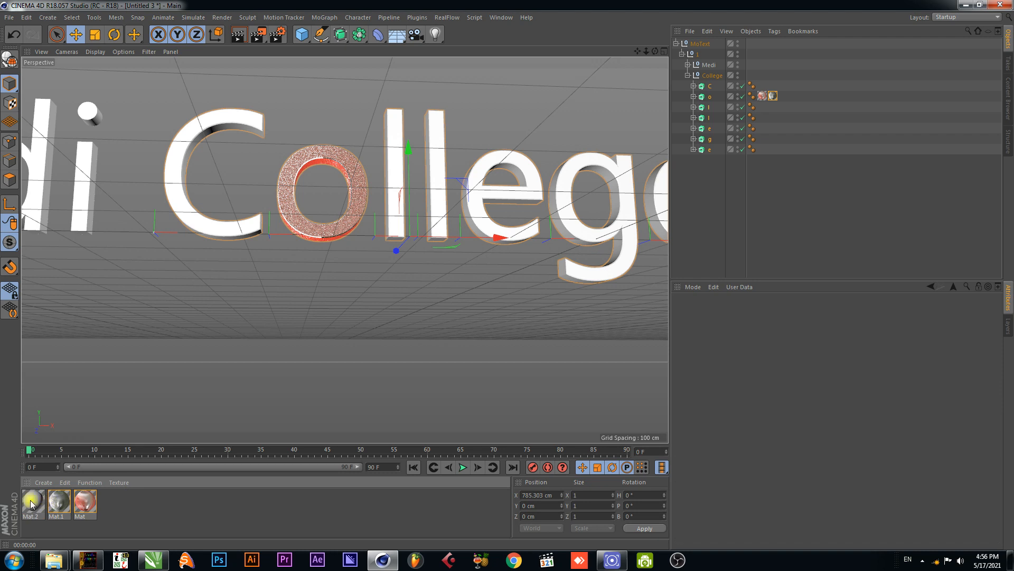
double_click(33, 502)
left_click_drag(299, 75, 528, 70)
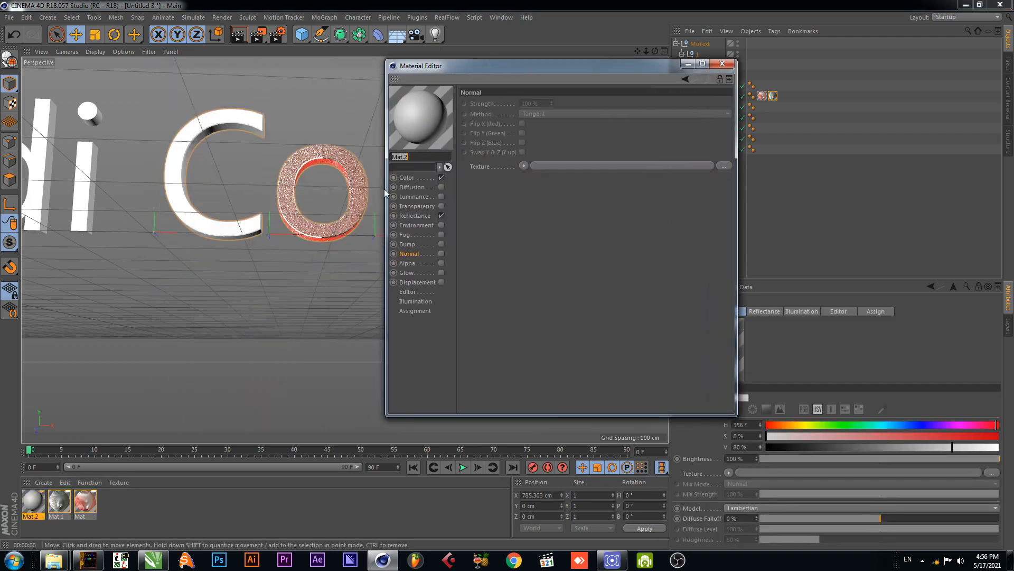
left_click(427, 181)
left_click(708, 140)
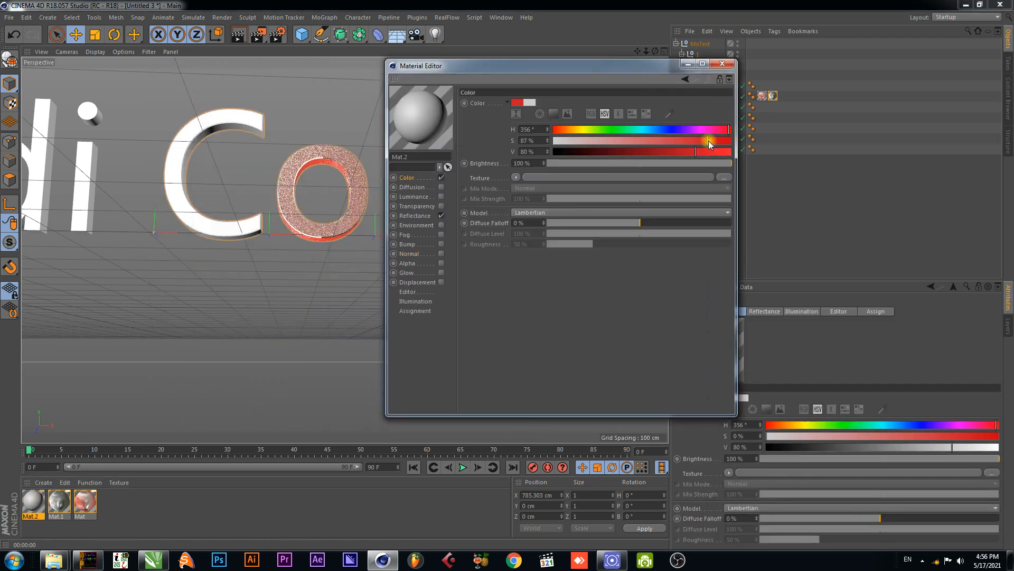
left_click_drag(667, 134, 616, 132)
left_click(723, 152)
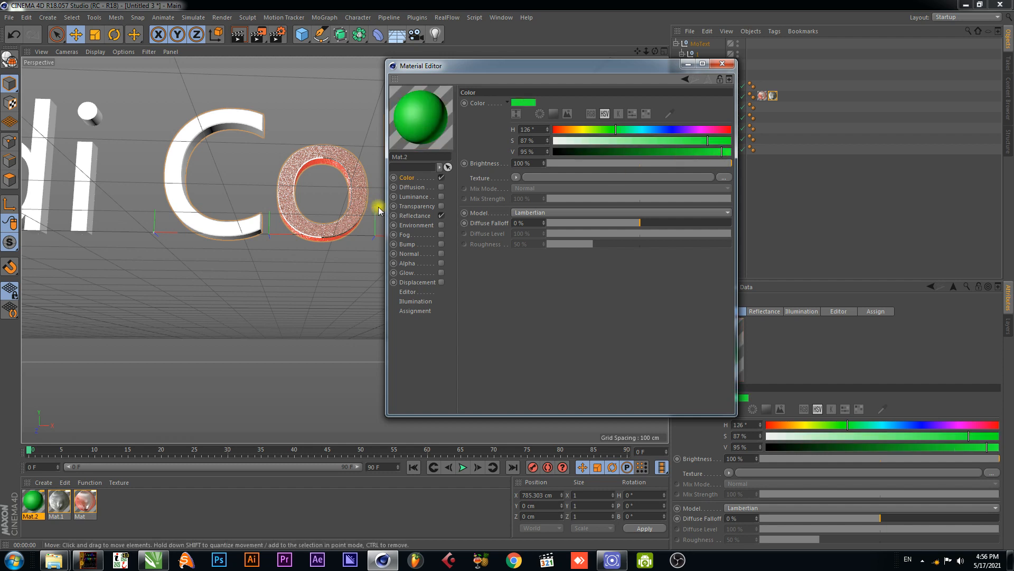
Enable the green material's Environment channel, load an image as its texture and accept the project copy
left_click(416, 216)
left_click(417, 225)
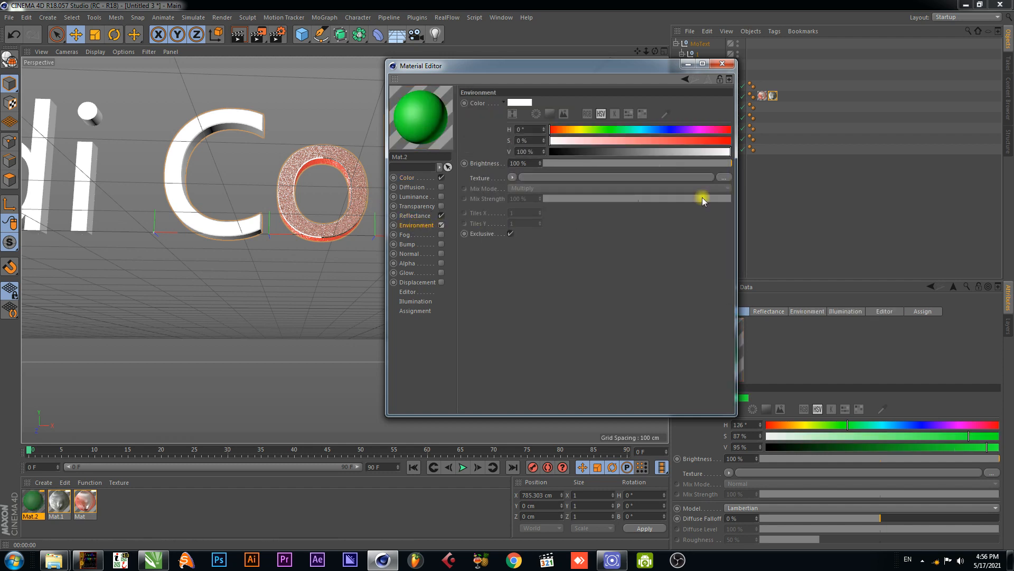
left_click(720, 177)
double_click(694, 288)
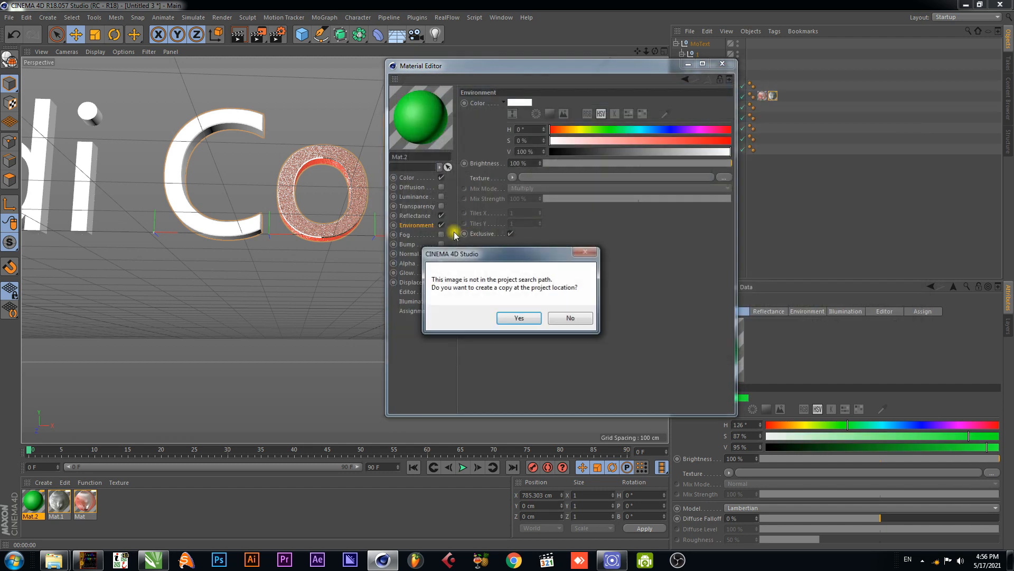
key("Return")
Assign a Noise shader as the green material's Bump texture and enable the Bump channel
left_click(435, 247)
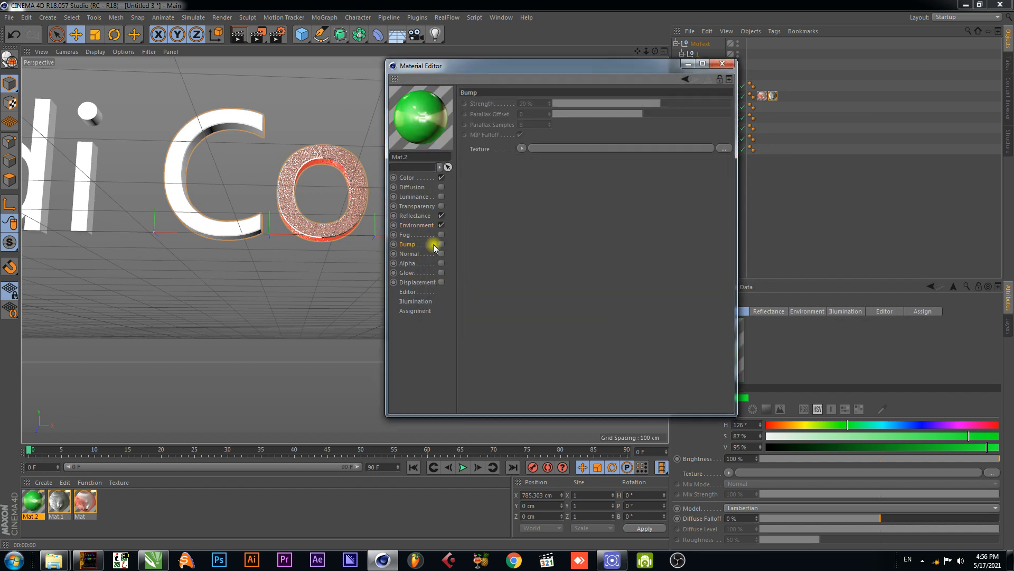
left_click(522, 149)
left_click(528, 177)
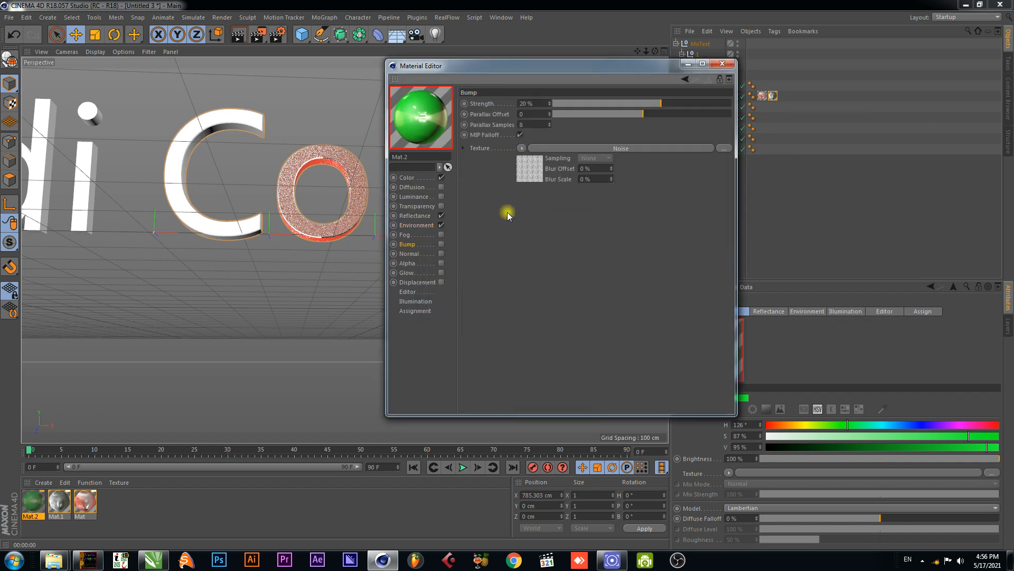
left_click(441, 245)
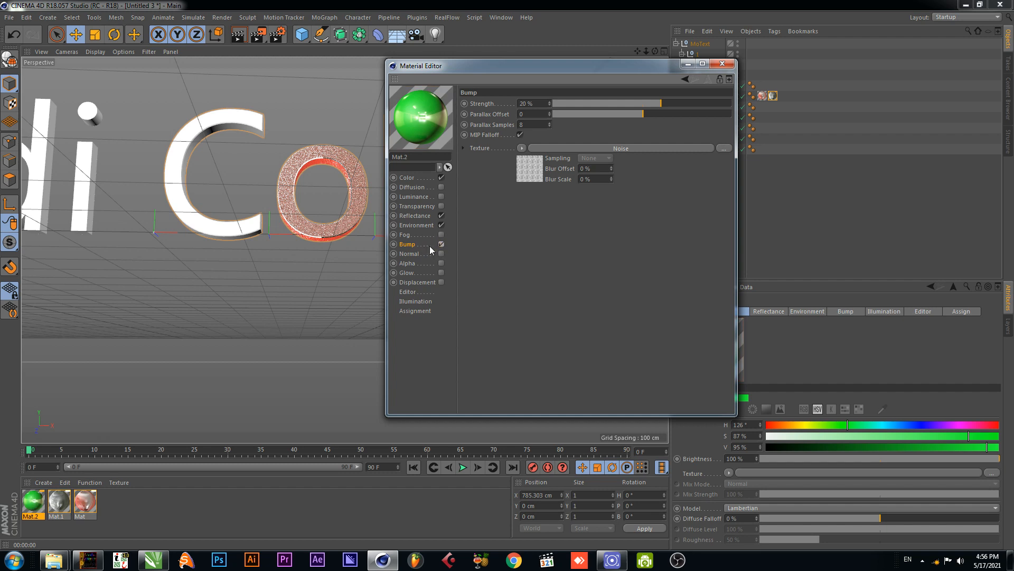
Enable the green material's Normal channel and paste the copied Noise shader as its texture
left_click(441, 254)
left_click(524, 167)
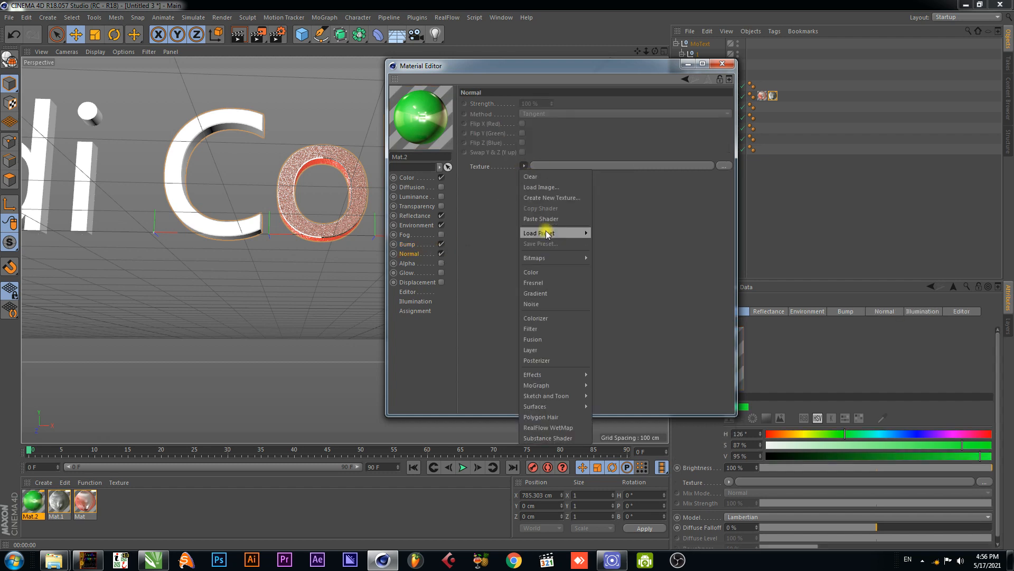
left_click(547, 217)
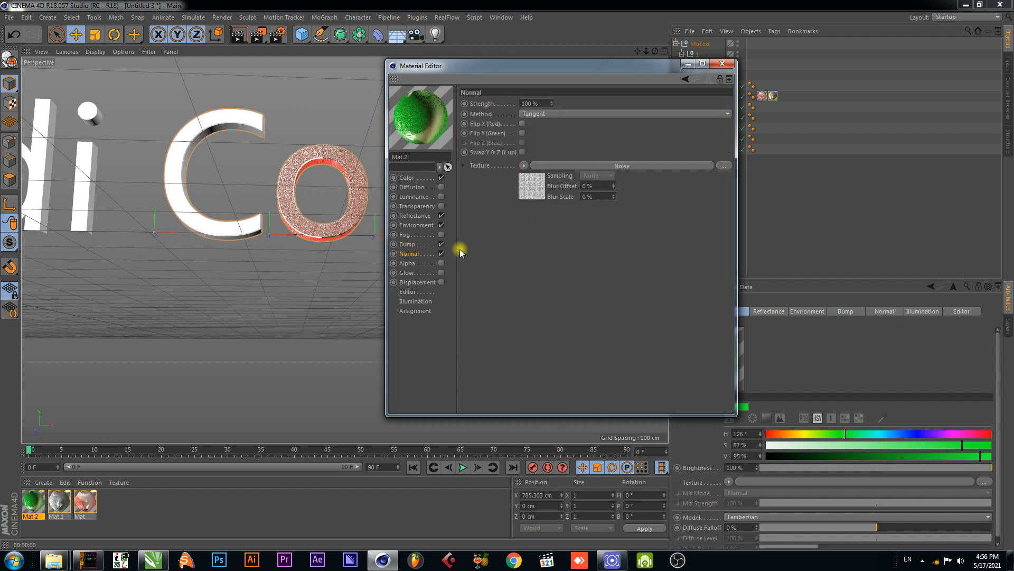
Set the green material's Normal strength to 20 % and close the material editor
left_click(410, 245)
left_click(411, 254)
left_click_drag(539, 104, 479, 114)
type("20")
key("Return")
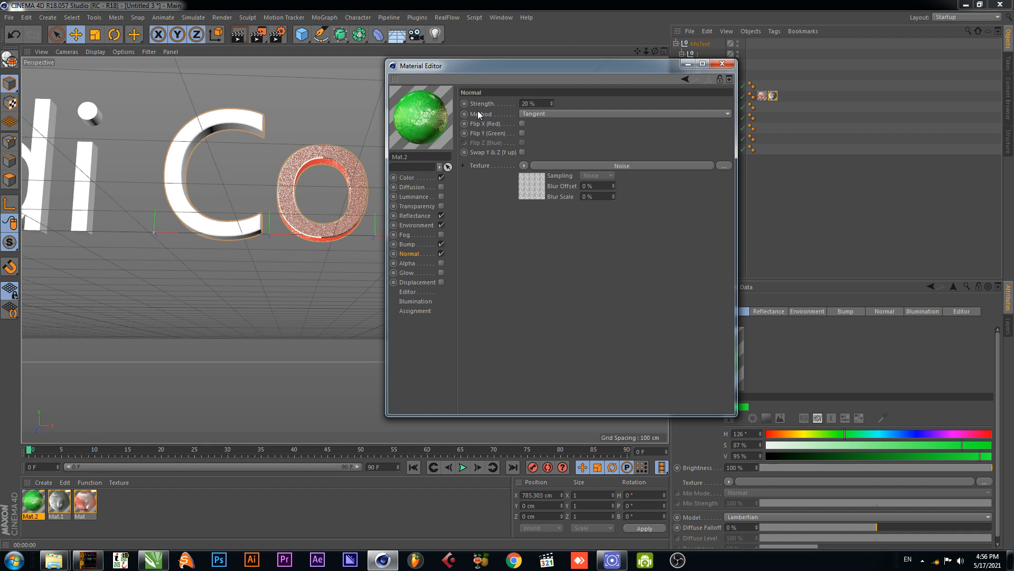
left_click(723, 64)
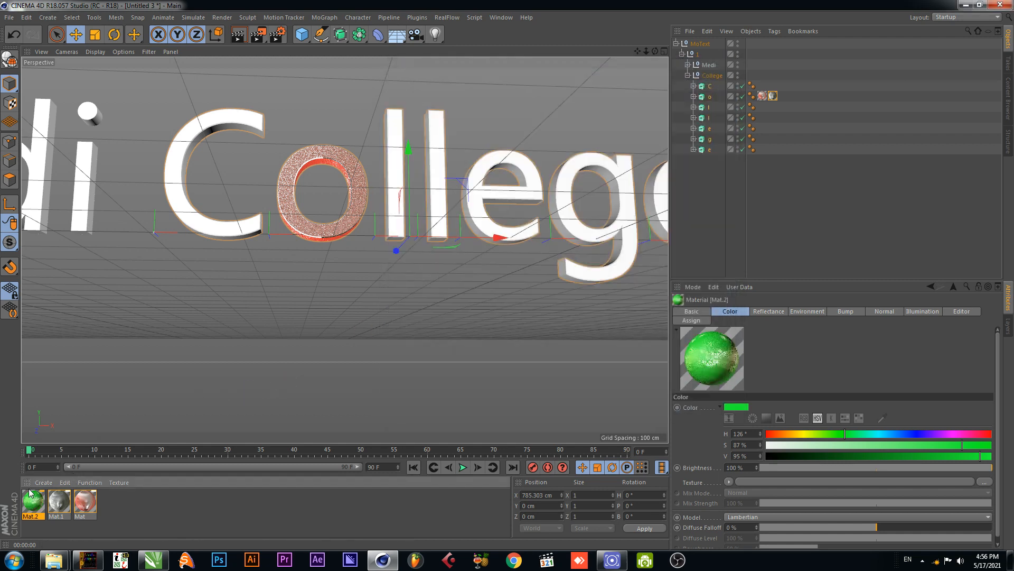
left_click_drag(46, 496, 391, 183)
key("ctrl+z")
left_click_drag(35, 503, 397, 207)
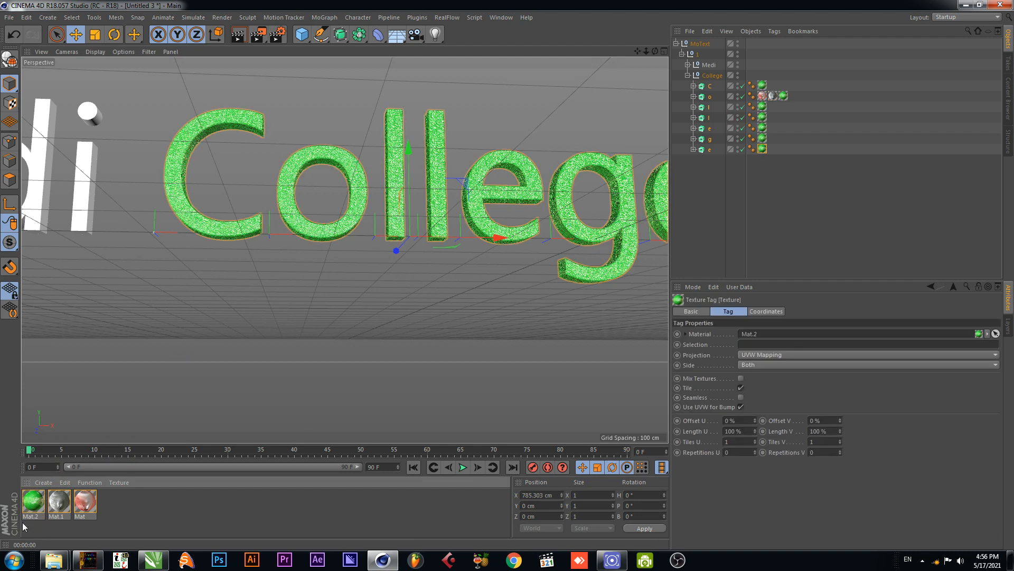
key("ctrl+z")
Apply the green material only to the first letter "l" of "College"
left_click_drag(30, 507, 710, 107)
scroll(339, 232, "up", 5)
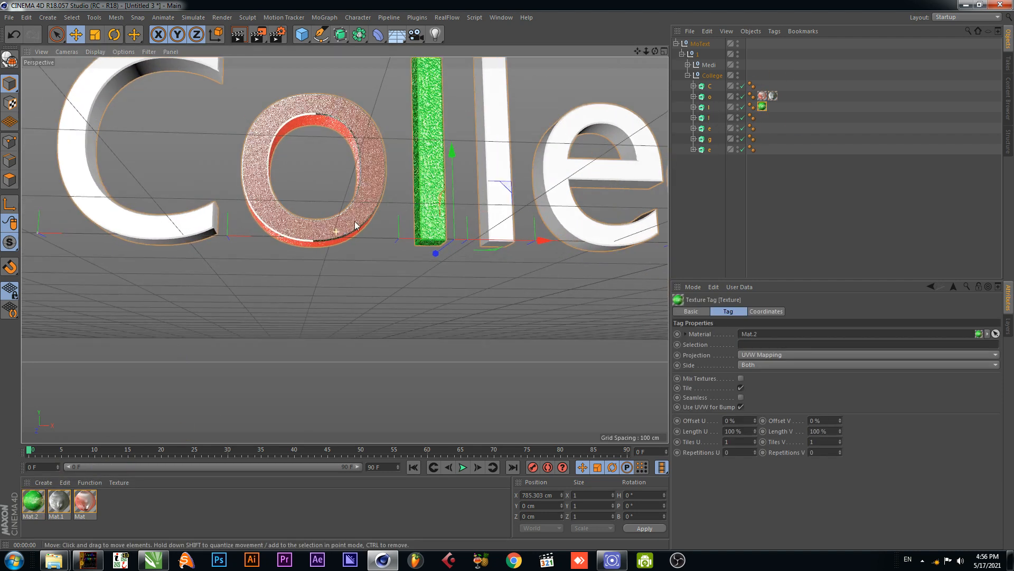
left_click_drag(455, 202, 483, 149, "alt")
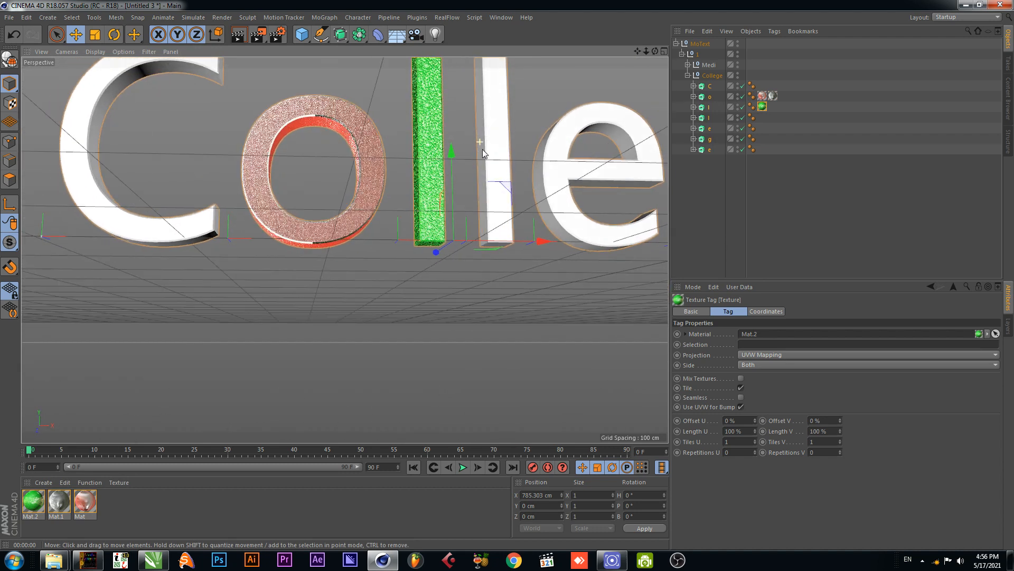
Add the Mat.1 gradient material to the first "l" and restrict it to the R1 fillet selection
left_click(131, 503)
left_click_drag(55, 507, 719, 107)
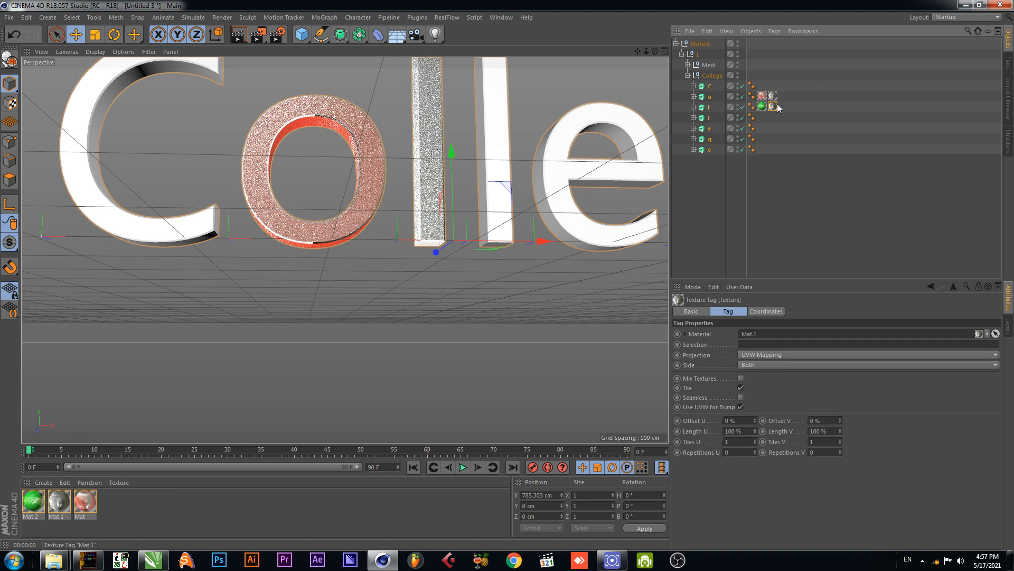
left_click(768, 344)
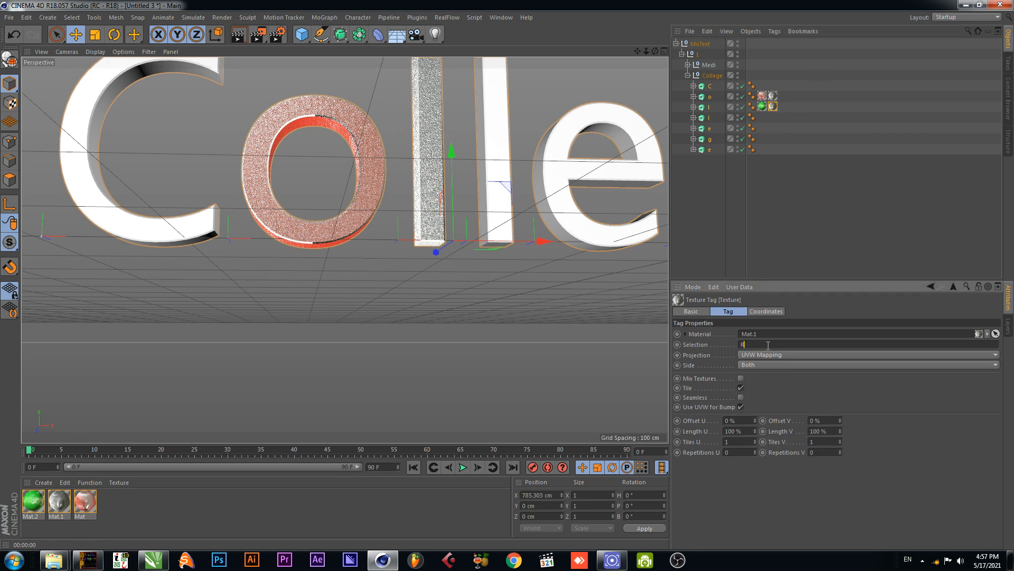
key("Return")
scroll(369, 178, "up", 3)
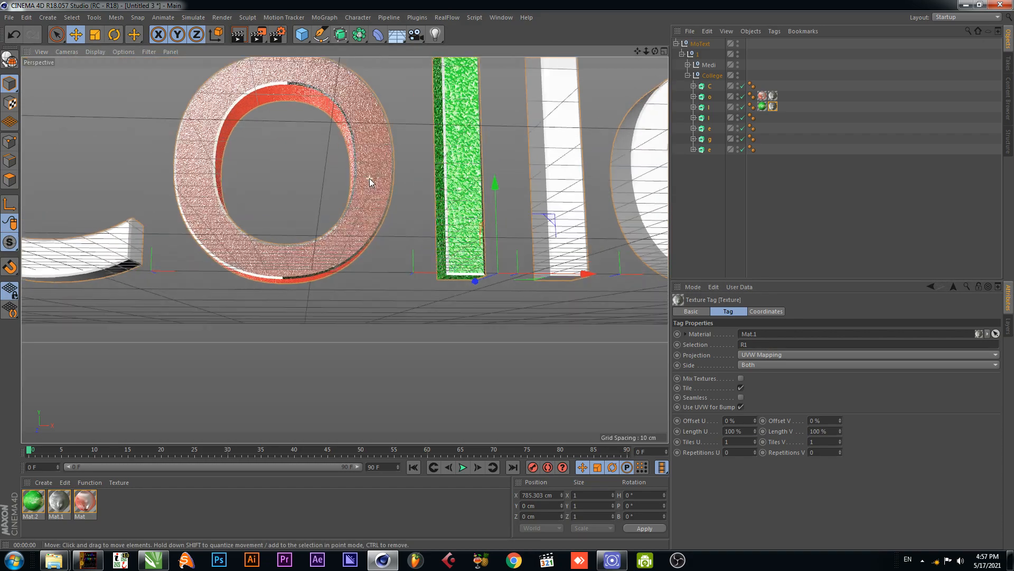
left_click_drag(505, 158, 395, 267, "alt")
scroll(501, 161, "down", 2)
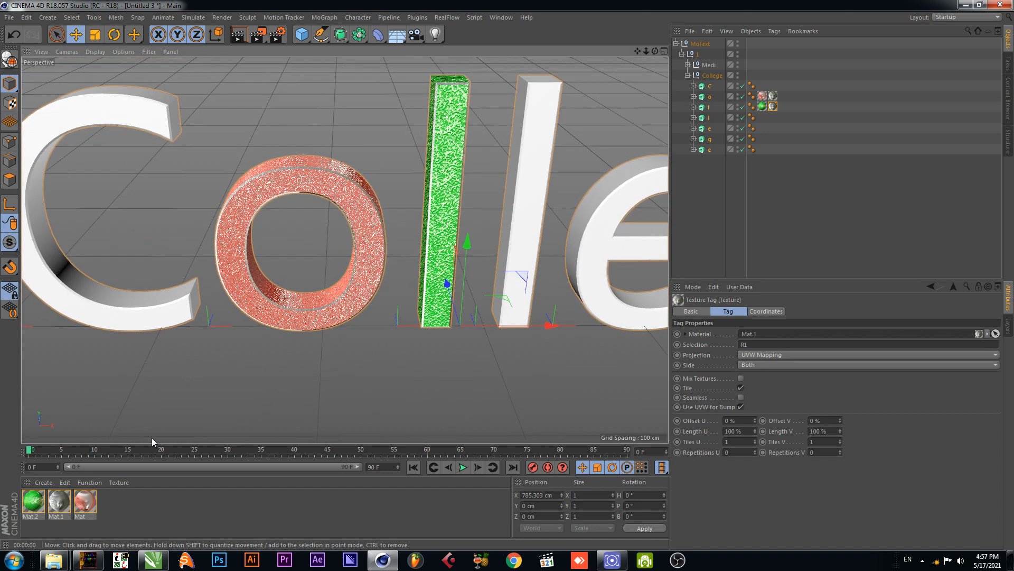
Render the active view to check the materials on the "o" and the first "l"
left_click(239, 36)
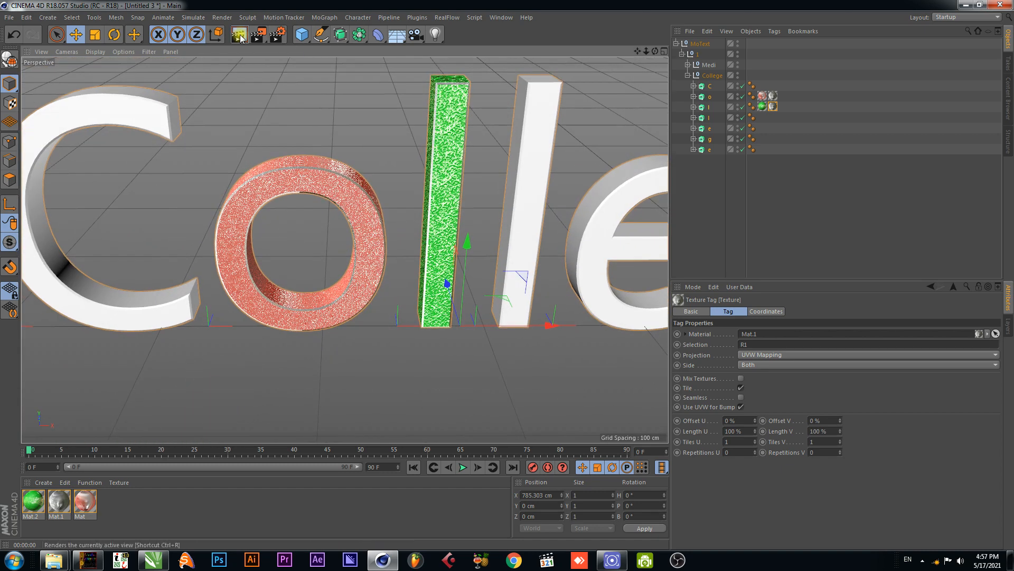
scroll(344, 259, "up", 3)
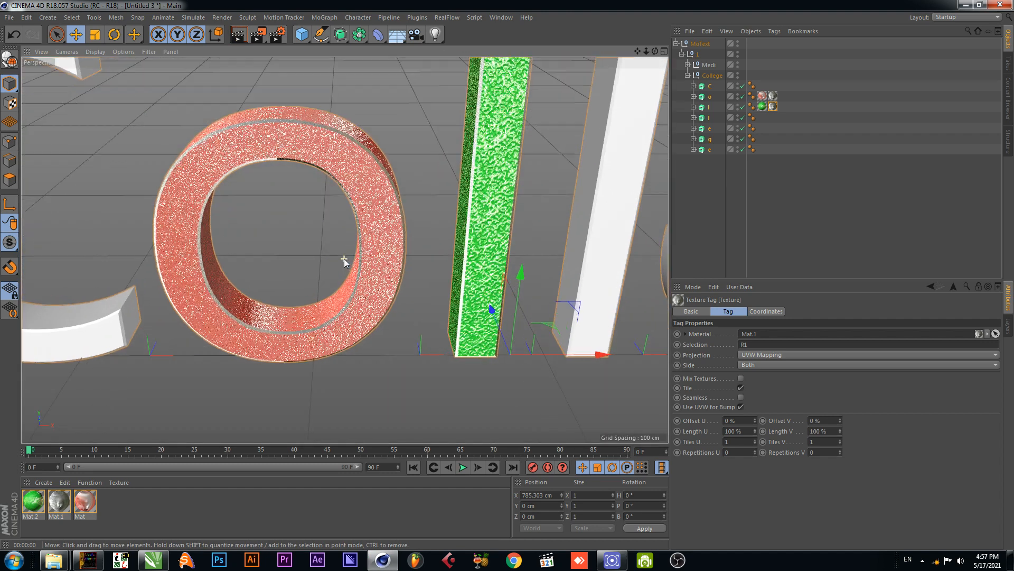
scroll(415, 269, "up", 2)
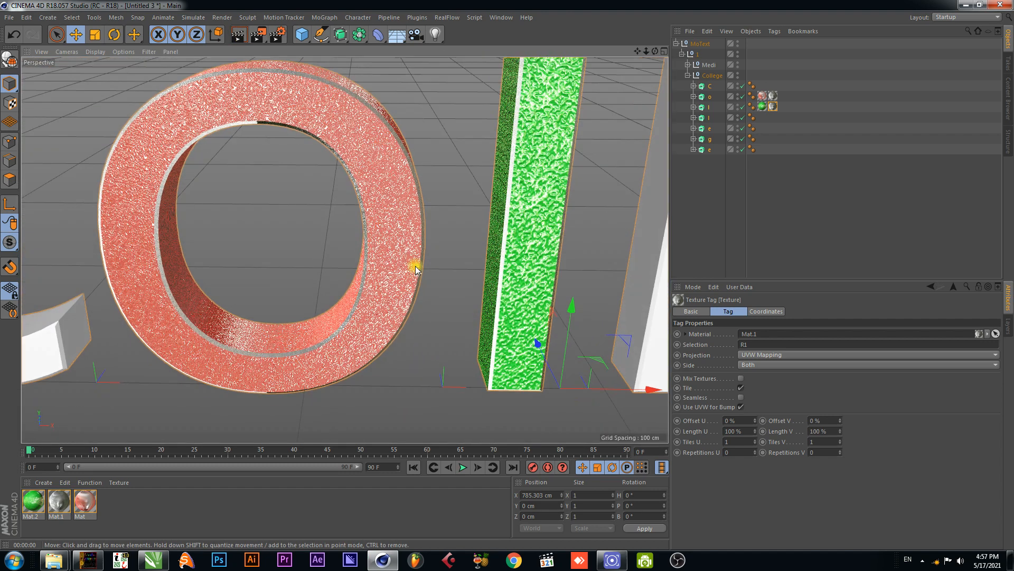
scroll(416, 269, "down", 8)
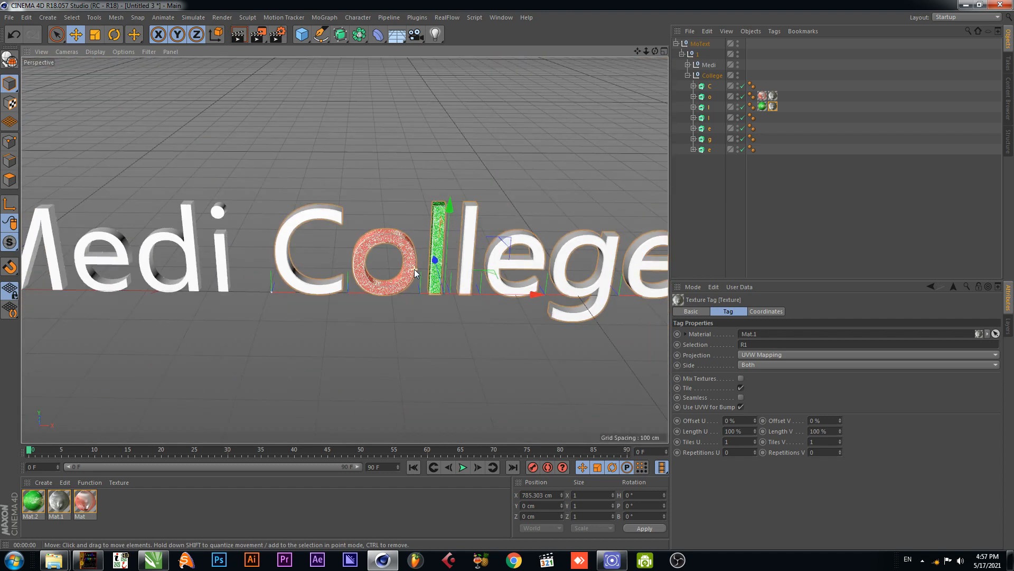
Add a plane under the text and enlarge it to about 1589 cm wide and 1721 cm high
left_click_drag(437, 283, 402, 264, "alt")
left_click_drag(302, 34, 385, 72)
left_click(385, 72)
scroll(349, 239, "down", 6)
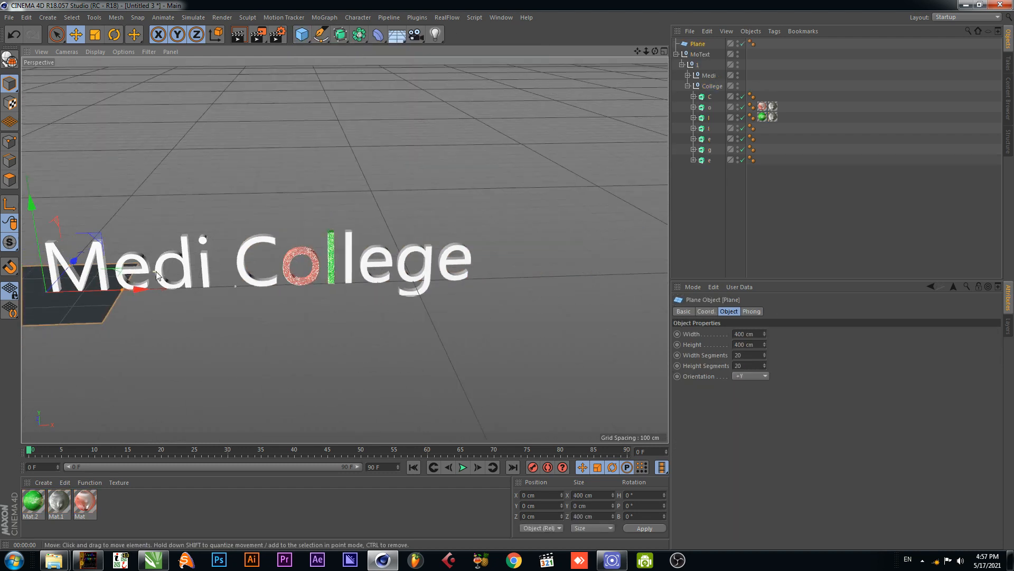
left_click_drag(182, 280, 447, 274)
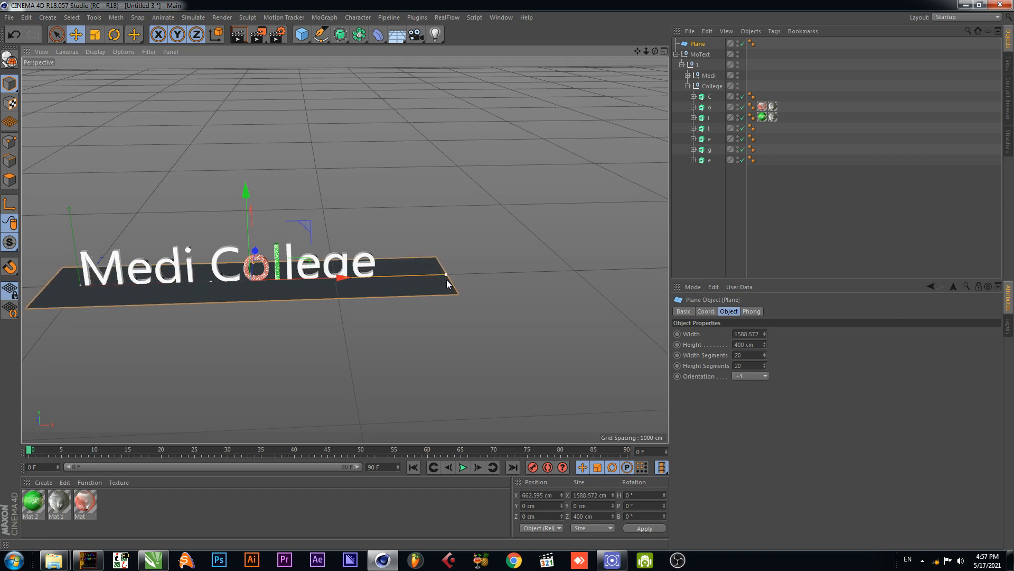
left_click_drag(253, 265, 261, 218)
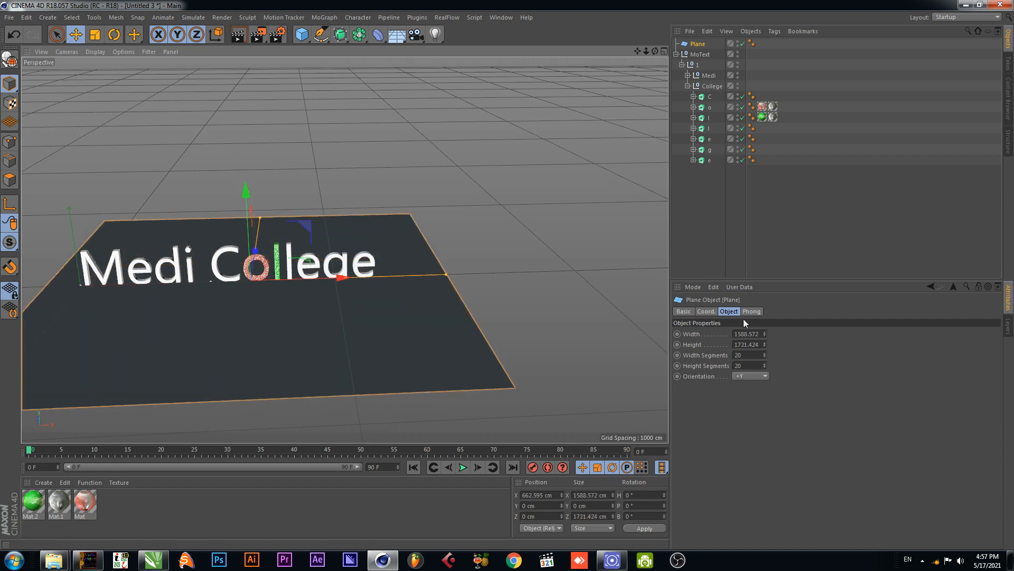
Stand the plane upright by setting its pitch rotation to -90°
left_click(705, 311)
left_click(832, 345)
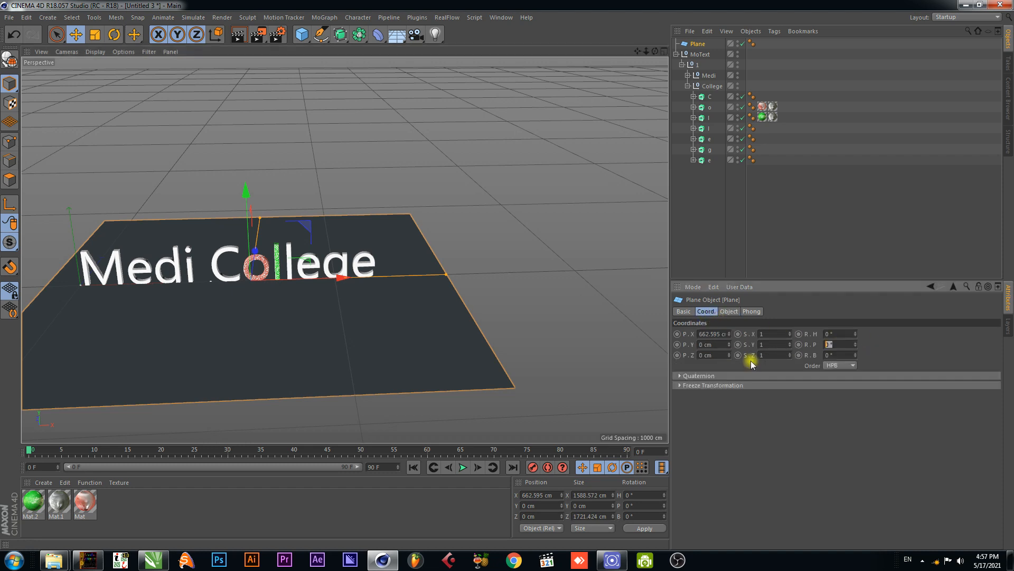
type("-90")
key("Return")
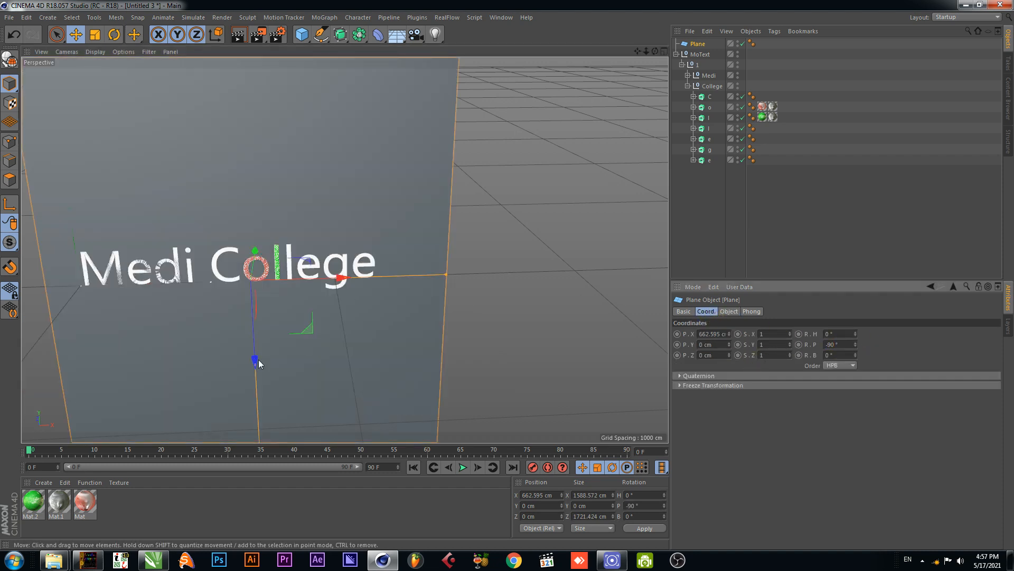
Move the plane backward behind the text, to about Z 56 cm
left_click_drag(256, 369, 256, 319)
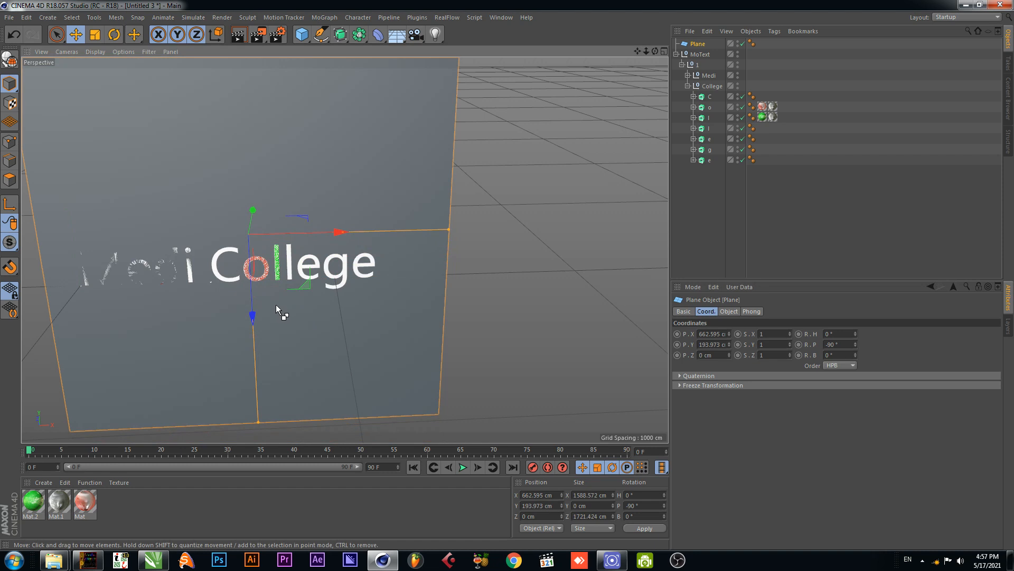
key("ctrl+z")
scroll(322, 319, "down", 6)
left_click_drag(544, 303, 413, 271, "alt")
left_click_drag(395, 321, 500, 332)
key("ctrl+z")
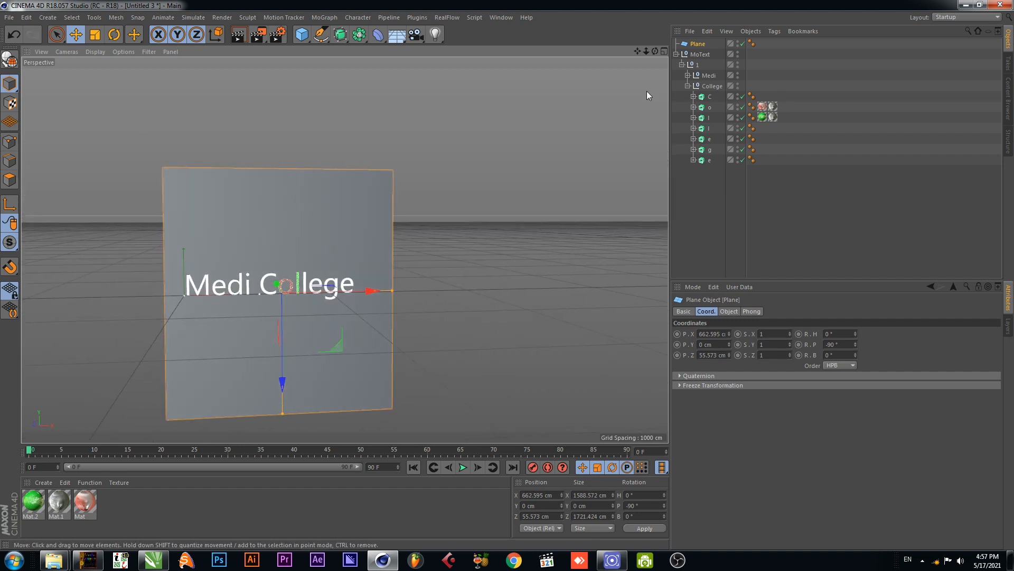
Reduce the plane's height to about 840 cm and reposition it behind the text at about X 652, Y 59, Z 61 cm
left_click_drag(283, 413, 271, 373)
scroll(255, 273, "up", 4)
scroll(256, 274, "up", 4)
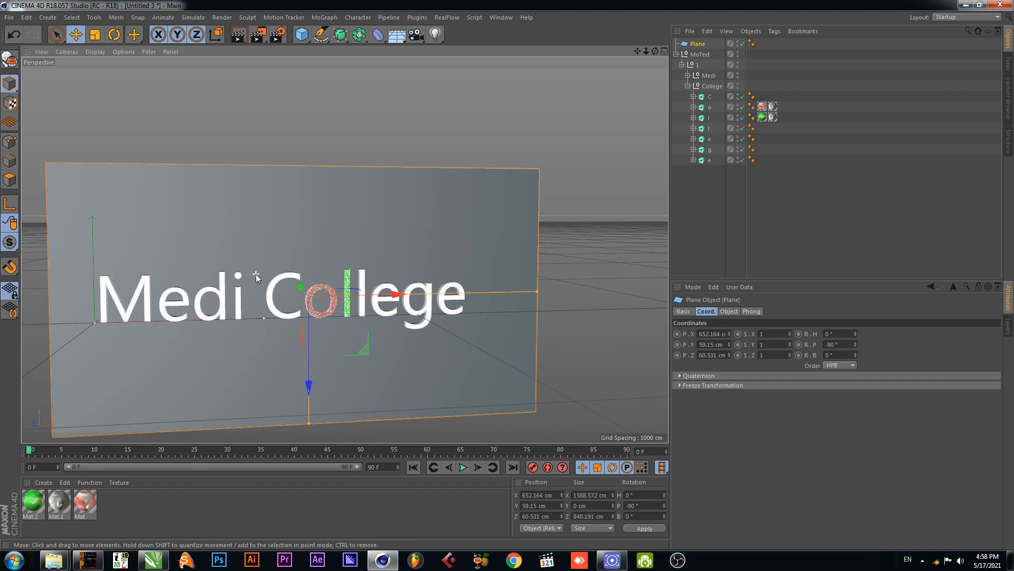
Create a new default material and apply it to the backdrop plane
double_click(140, 527)
left_click_drag(30, 505, 194, 277)
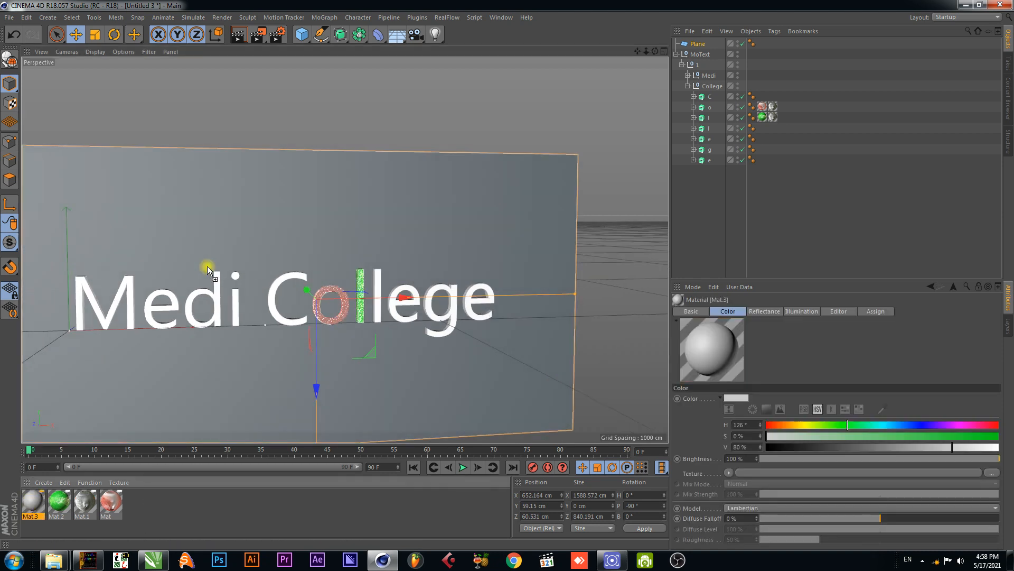
left_click_drag(238, 244, 237, 244)
Assign a Gradient shader as the Color texture of the plane's material
double_click(32, 502)
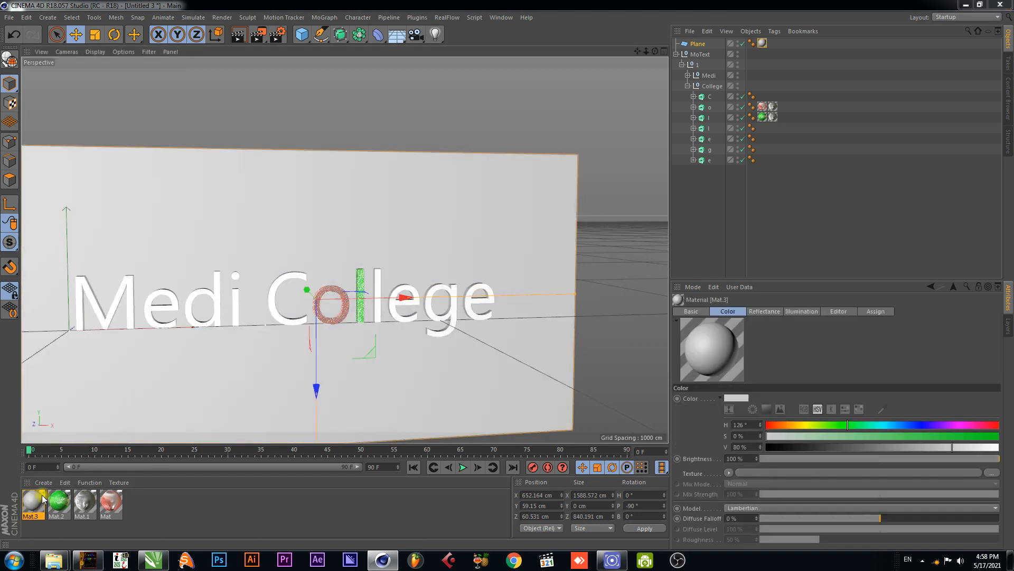
left_click(176, 183)
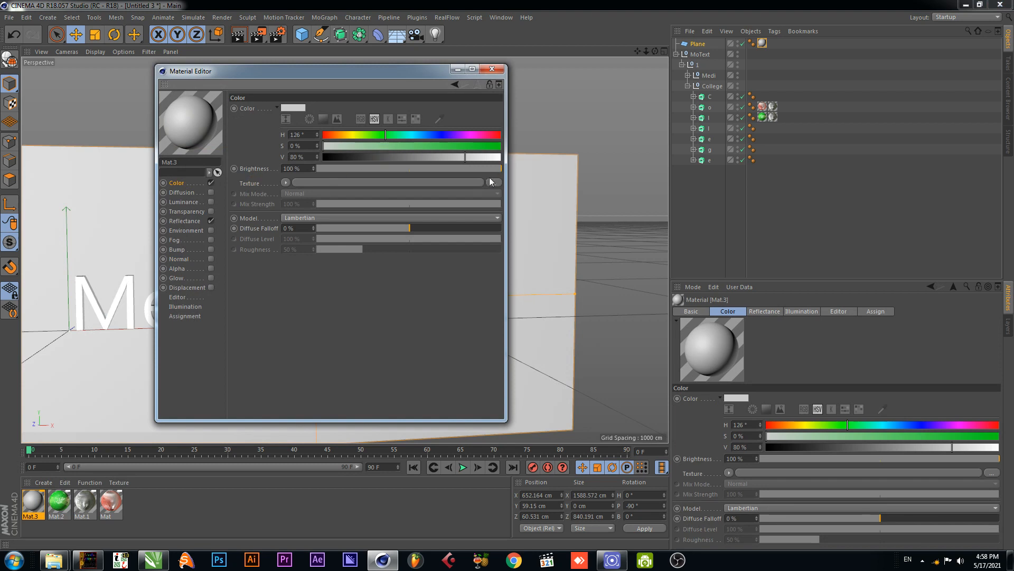
left_click(286, 182)
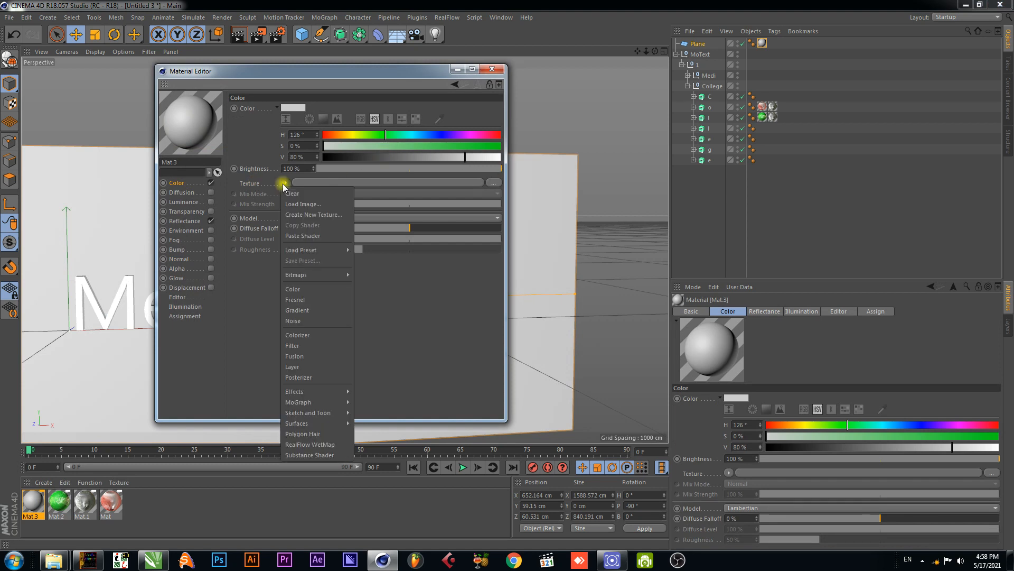
left_click(319, 310)
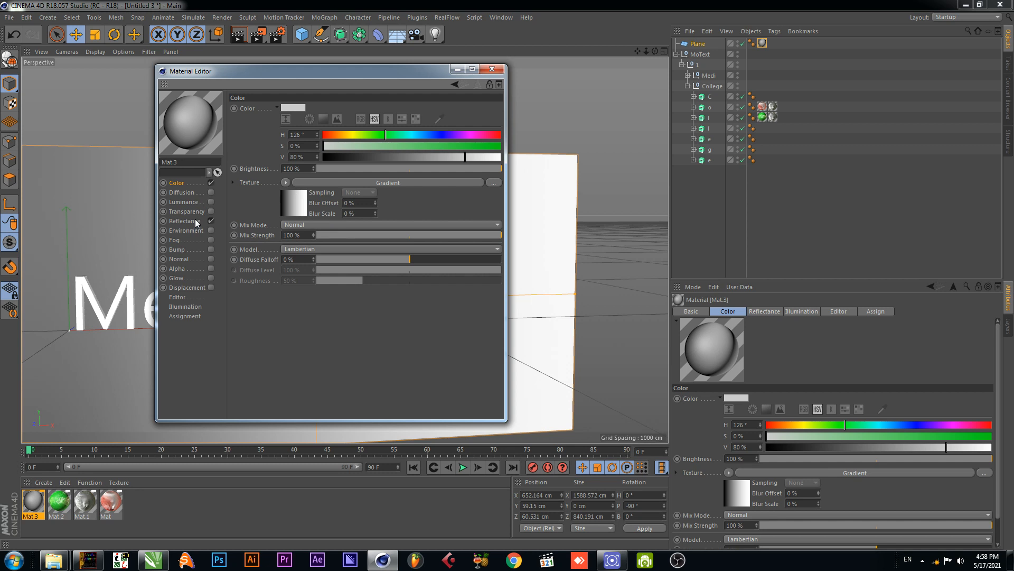
Enable the plane material's Environment channel, load Basic_2K_06.jpg with a project copy, and set its mix strength to 43 %
left_click(210, 230)
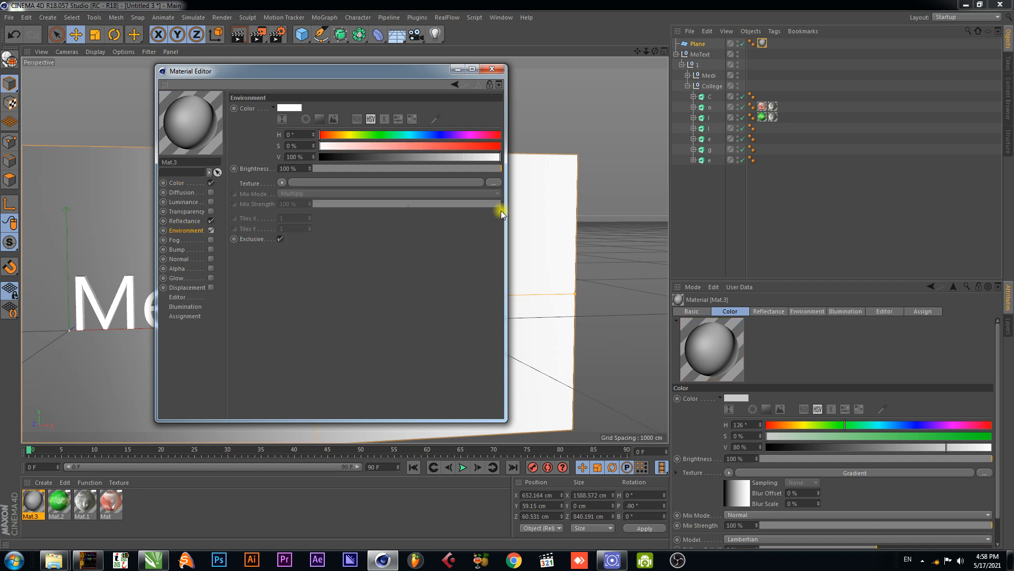
left_click(493, 183)
left_click(523, 222)
double_click(523, 222)
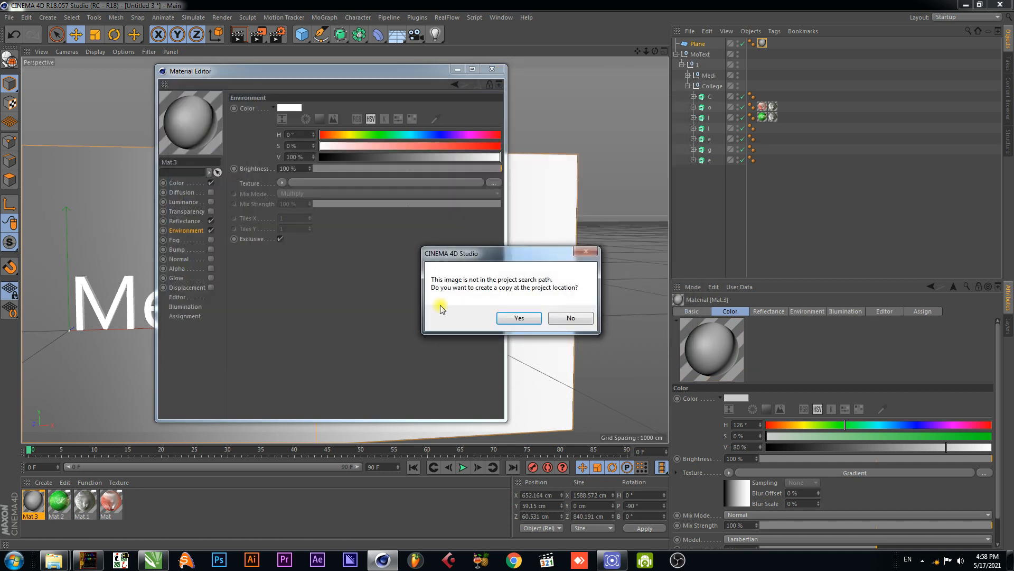
left_click(518, 318)
left_click_drag(386, 244, 394, 243)
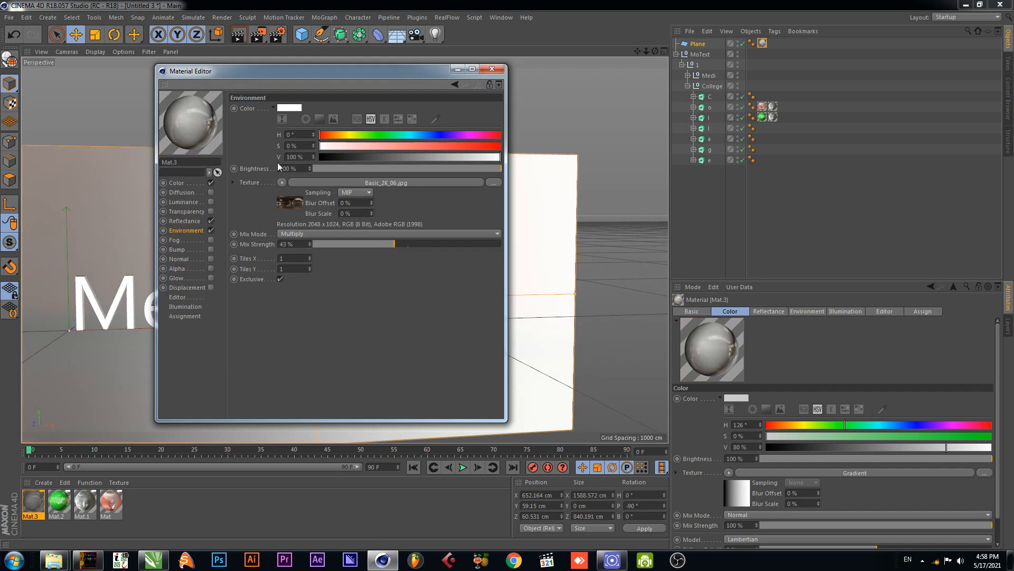
left_click_drag(358, 78, 659, 48)
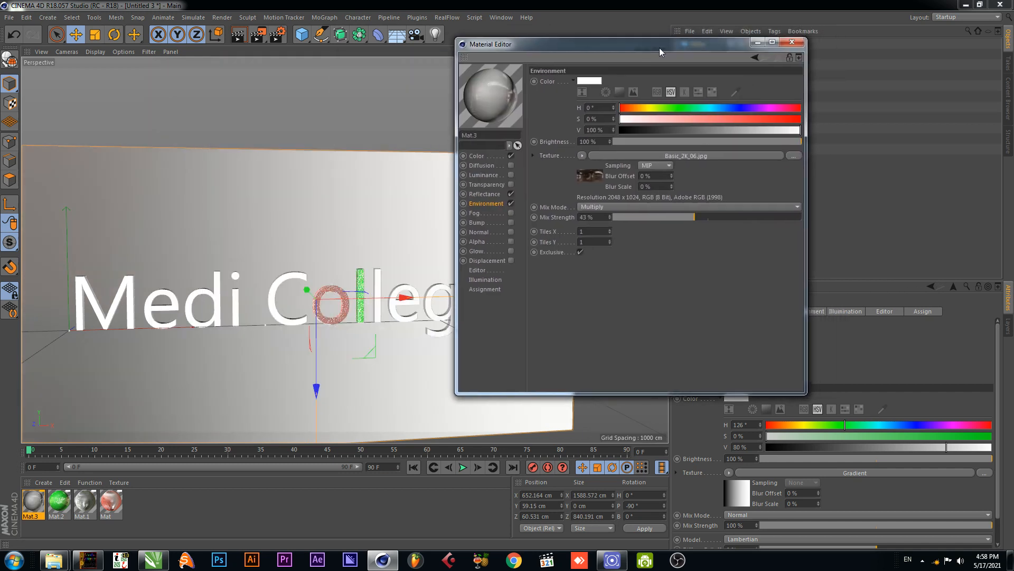
left_click(799, 40)
Examine the text and backdrop from an angled close view and render that view to check the reflections
scroll(356, 274, "down", 4)
left_click_drag(454, 284, 443, 238, "alt")
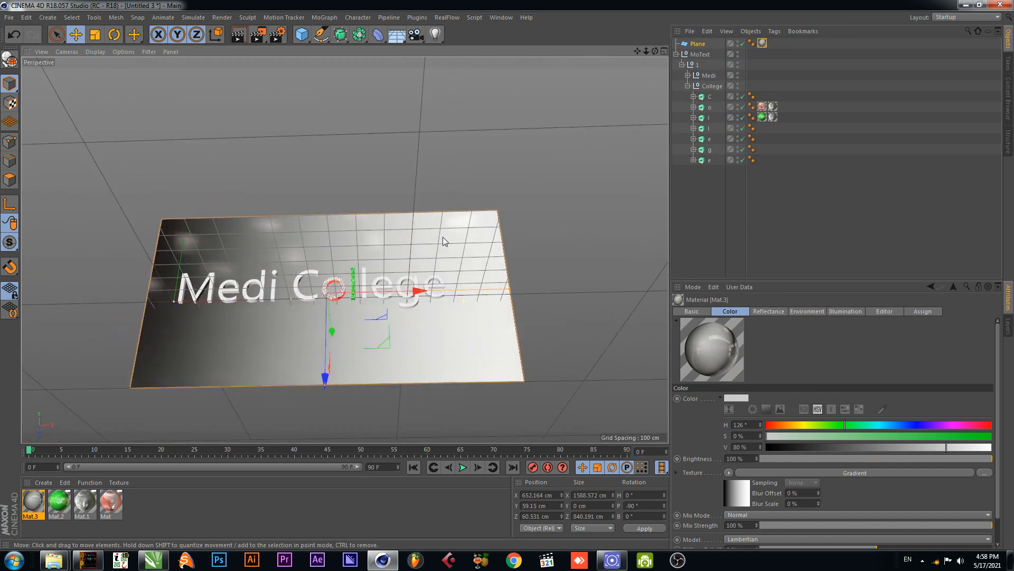
scroll(391, 283, "up", 3)
left_click_drag(356, 257, 373, 246, "alt")
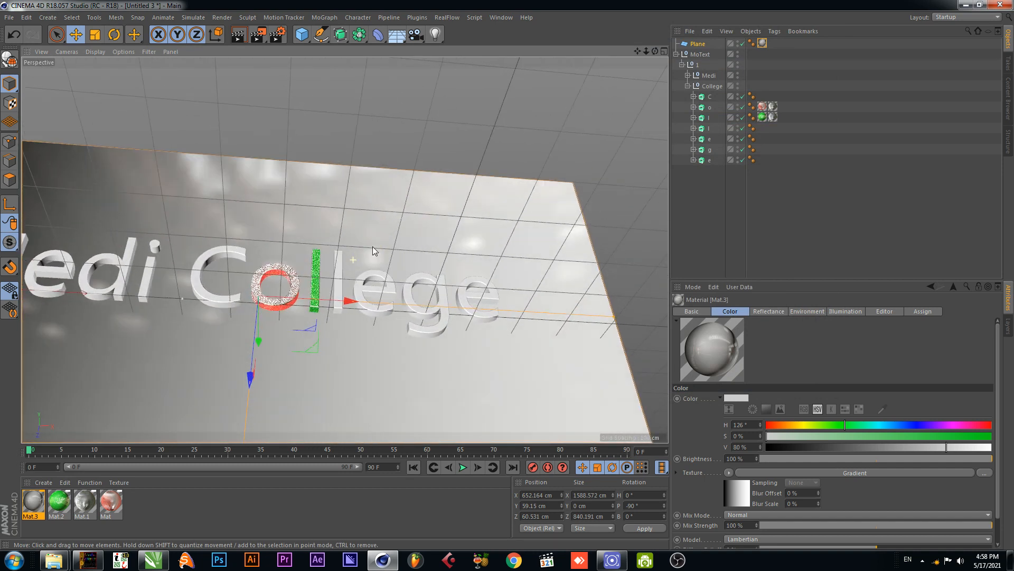
left_click_drag(637, 52, 723, 53)
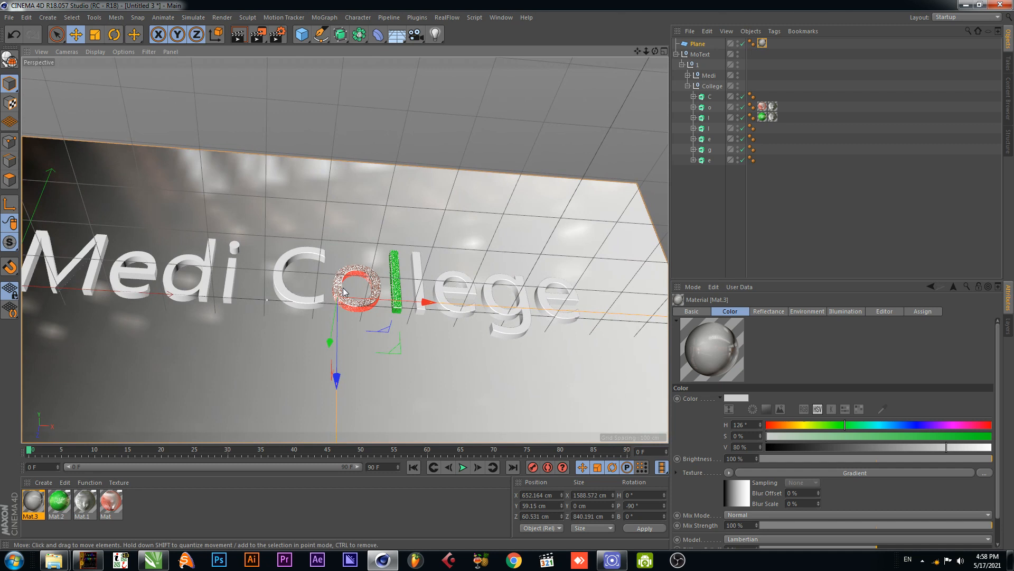
scroll(379, 289, "up", 4)
scroll(379, 289, "up", 4)
left_click(240, 39)
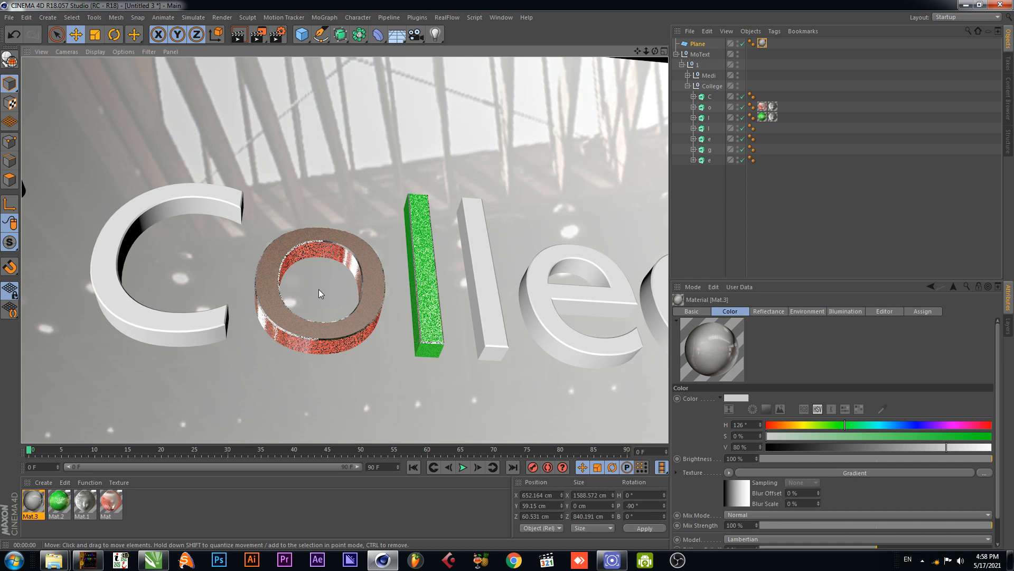
scroll(318, 290, "down", 4)
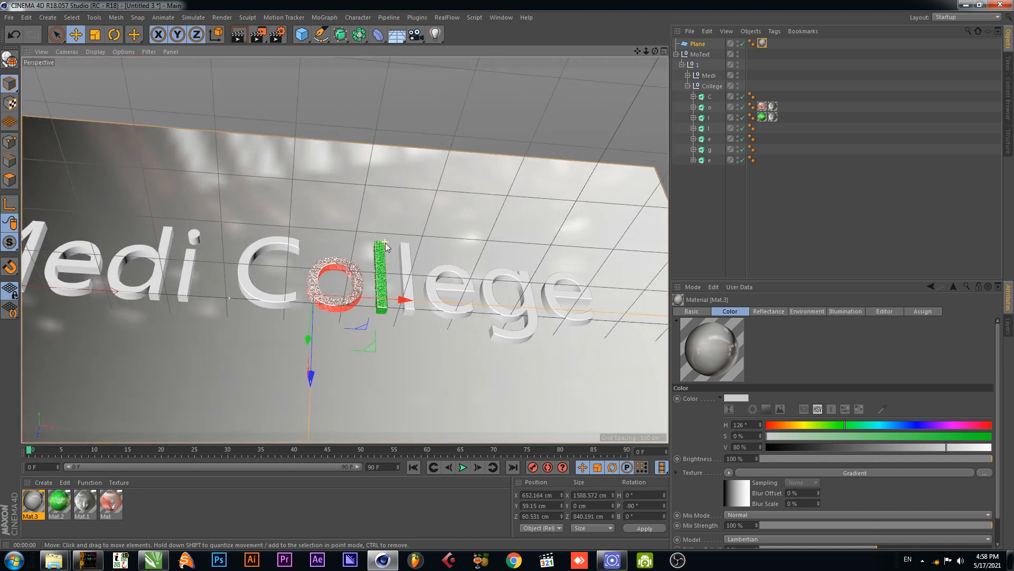
Frame a close angled view of the letters "o" and "l" and render it to check their surfaces
scroll(355, 259, "up", 6)
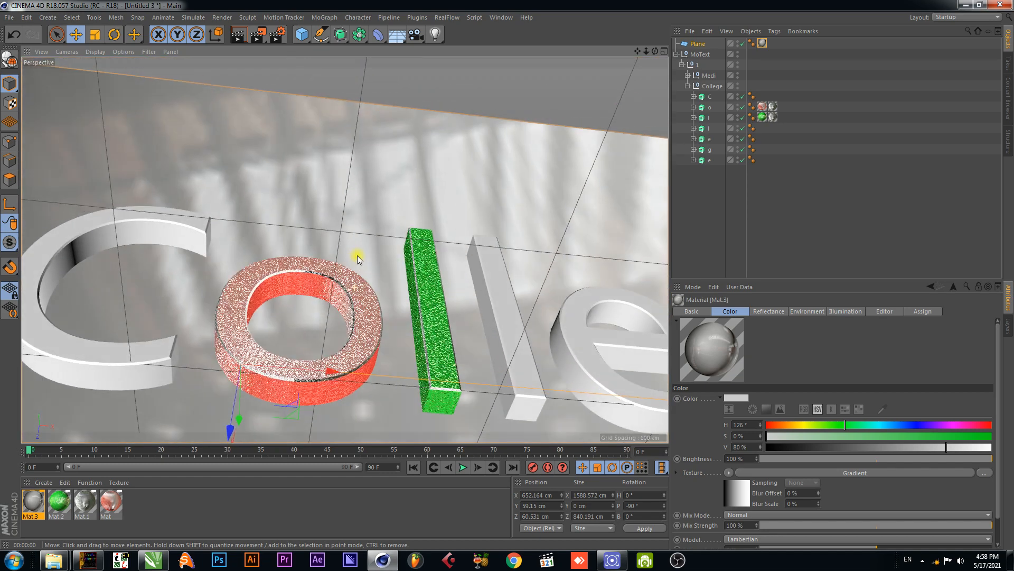
left_click_drag(358, 255, 343, 355, "alt")
scroll(310, 330, "up", 3)
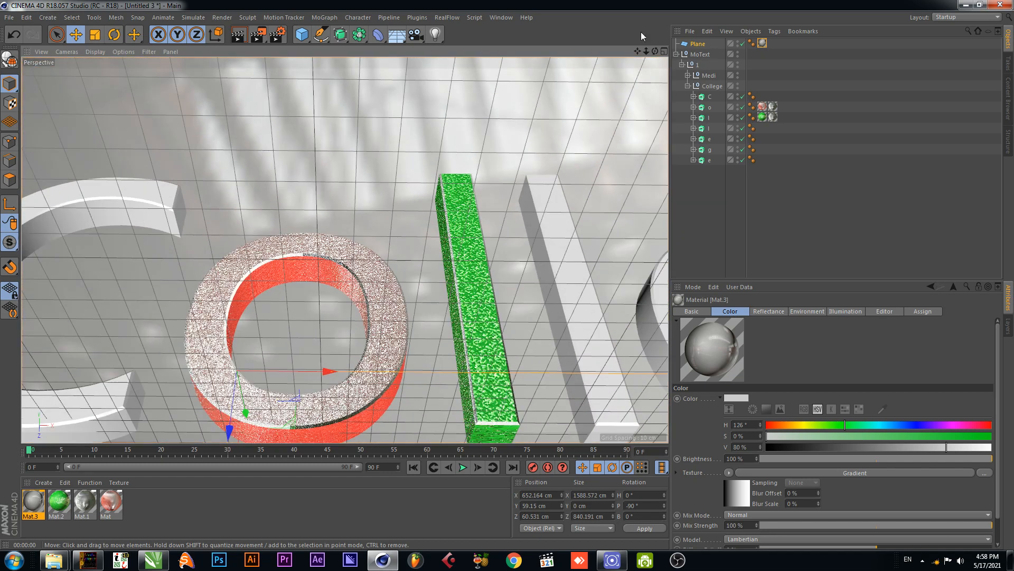
left_click_drag(638, 51, 668, 3)
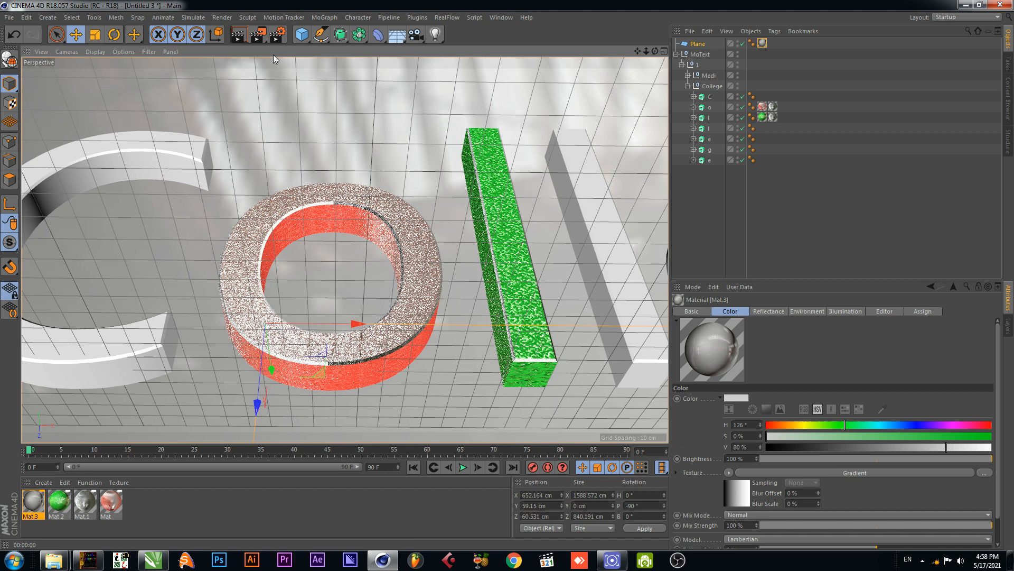
left_click(241, 35)
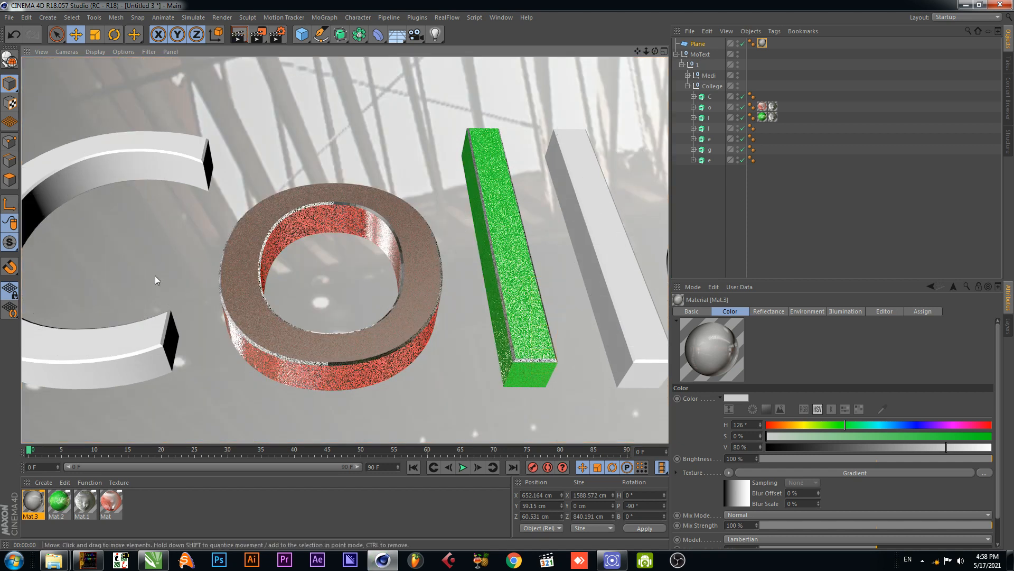
Open the Reflectance channel settings of the red material used on the "o"
double_click(109, 500)
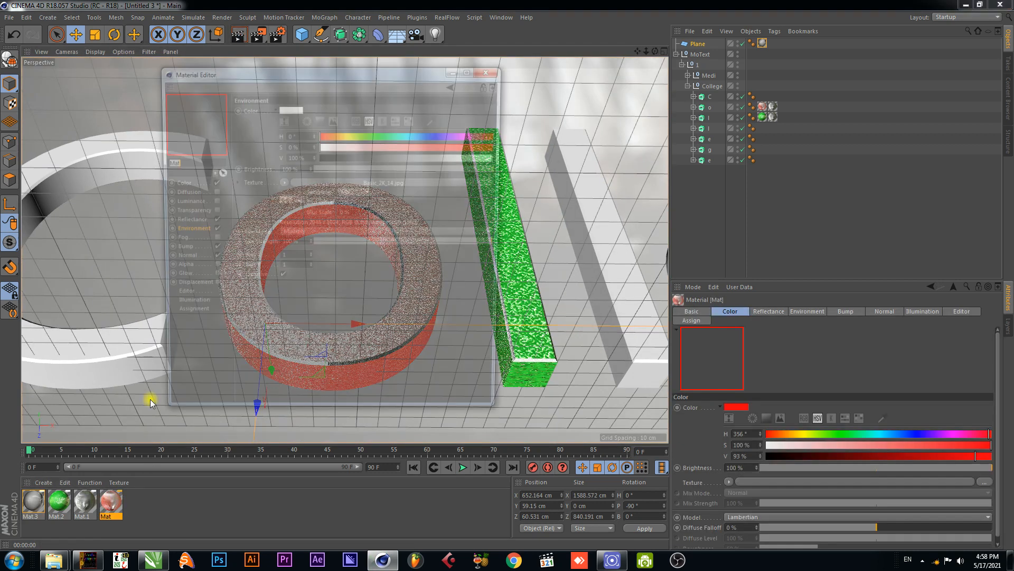
left_click_drag(349, 74, 740, 43)
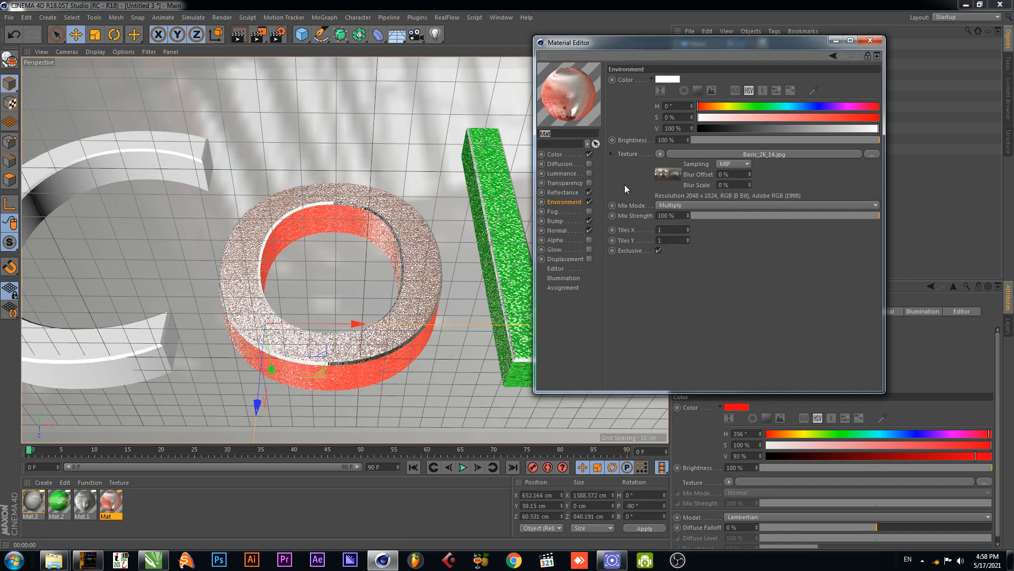
left_click(574, 192)
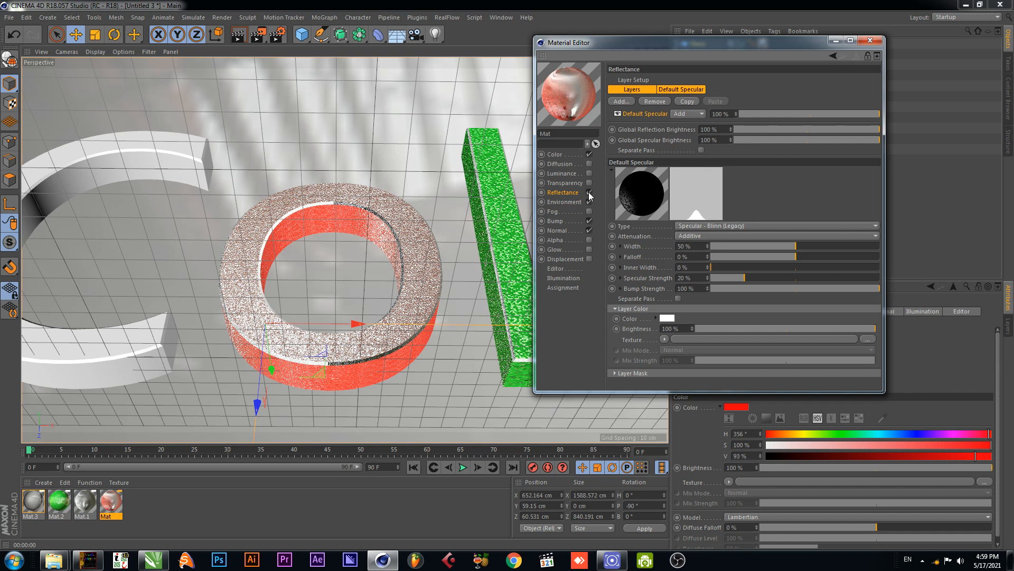
Test-render the view with the red material's Reflectance channel disabled and re-enable the channel
left_click(589, 192)
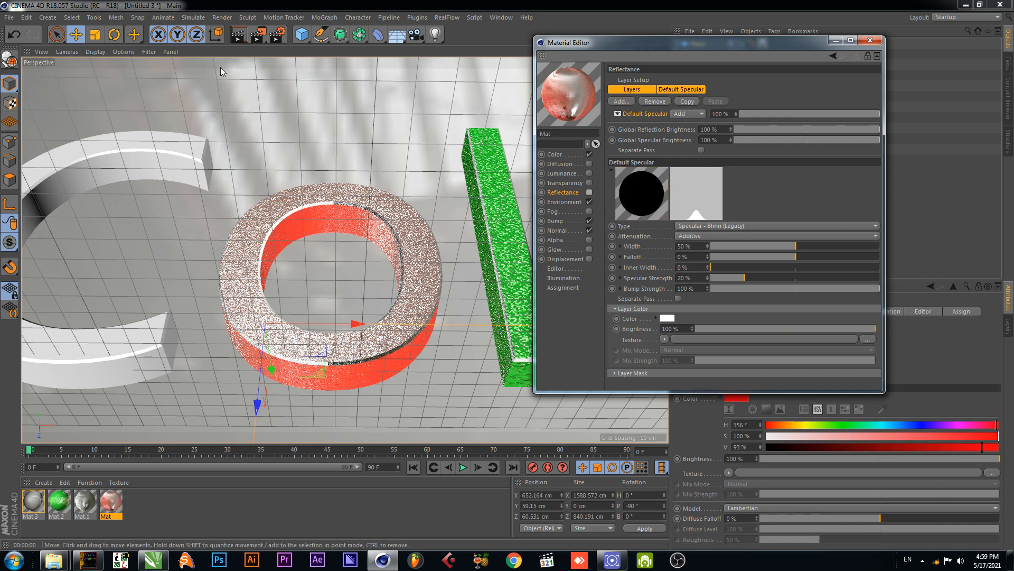
left_click(237, 35)
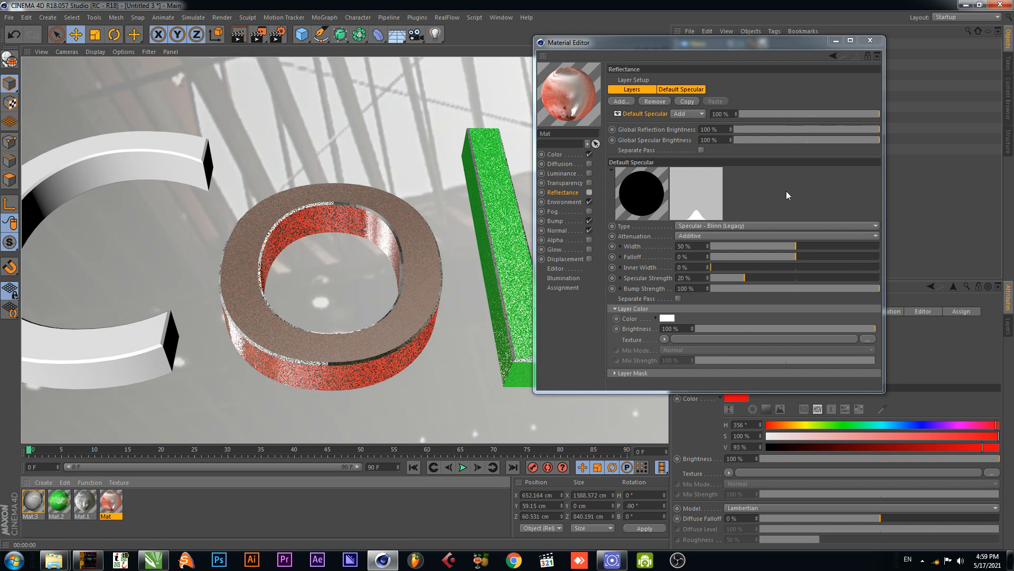
left_click(589, 192)
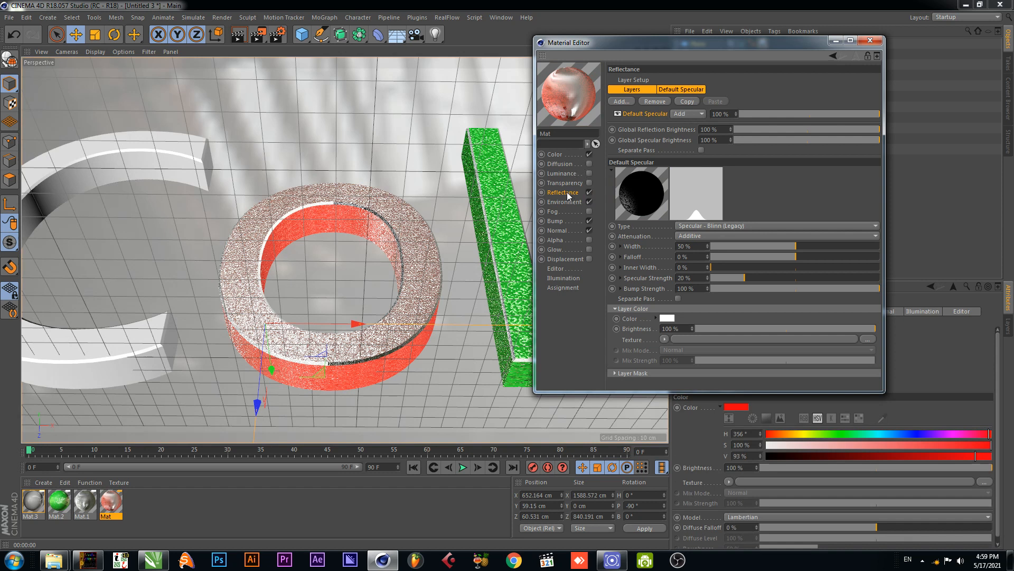
Replace the red material's Default Specular layer with a Reflection (Legacy) layer and assign a Fresnel shader as its Layer Color texture
left_click(655, 99)
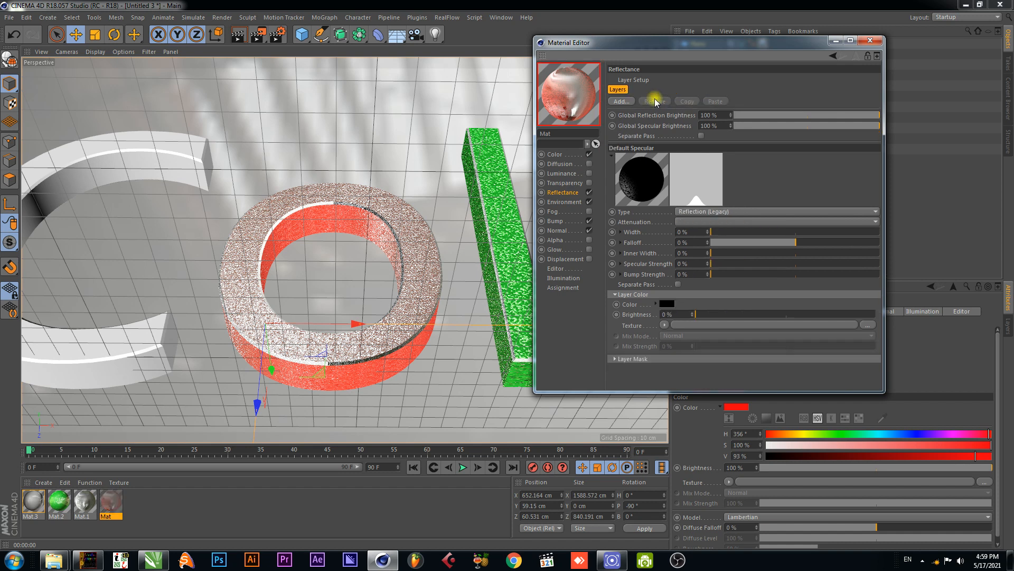
left_click(628, 103)
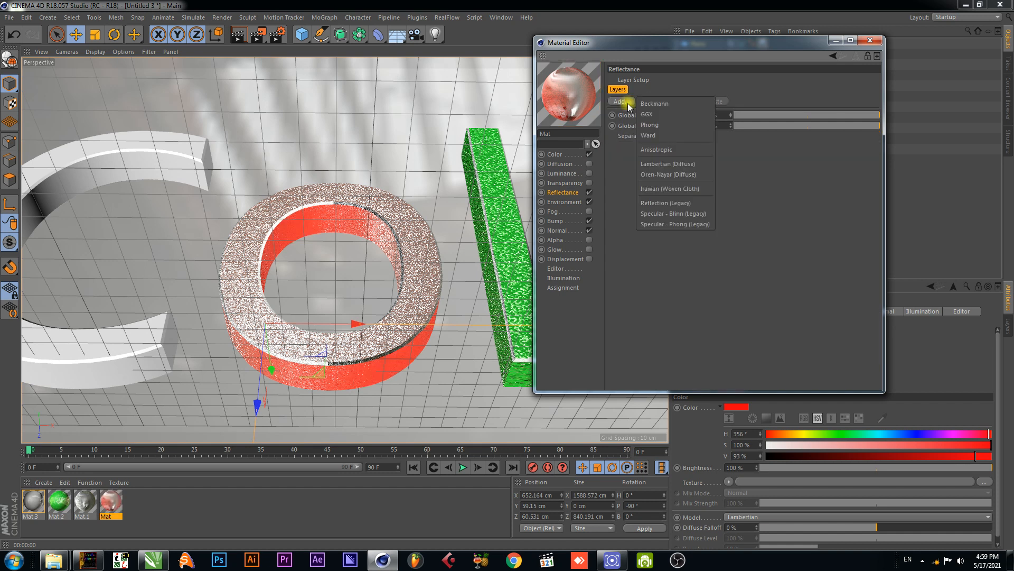
left_click(663, 204)
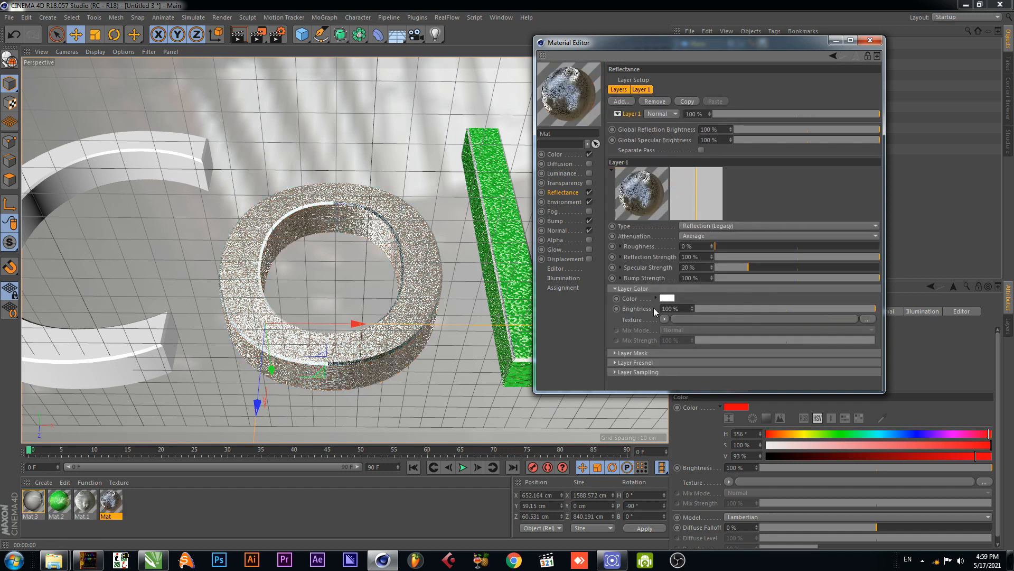
left_click(664, 319)
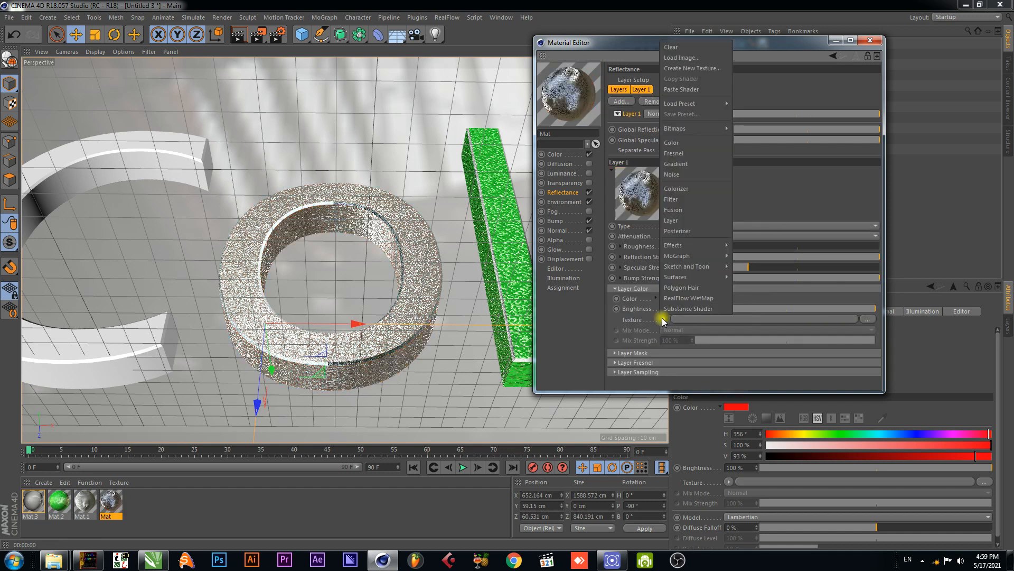
left_click(686, 153)
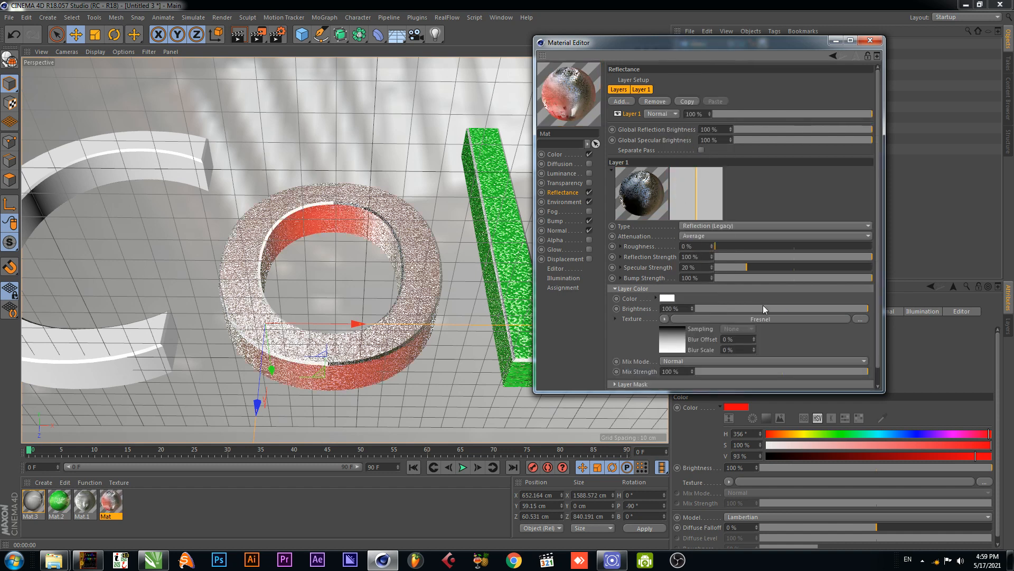
Invert the knots of the Fresnel shader's gradient and render the view to check the reflection
left_click(676, 342)
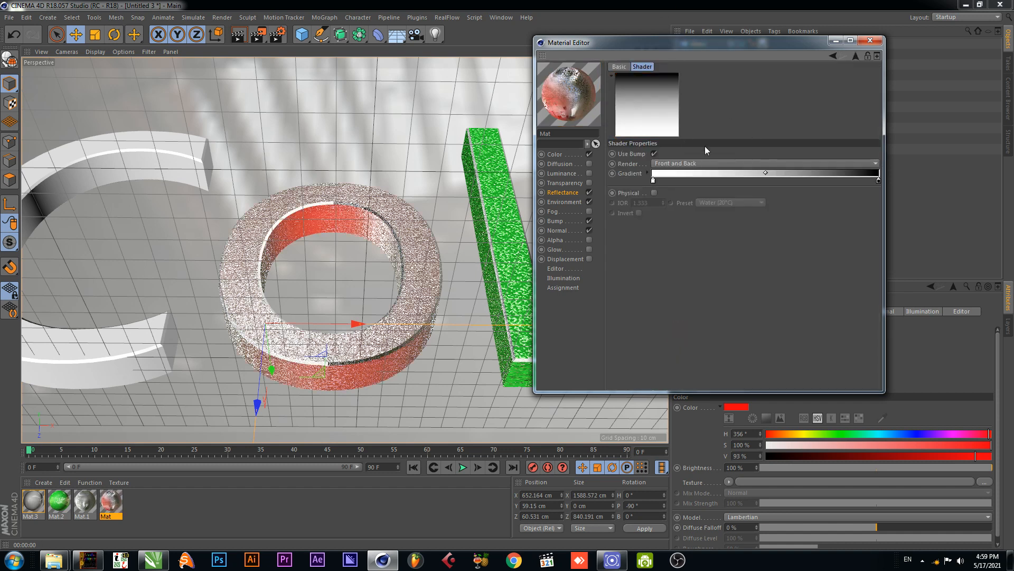
right_click(757, 172)
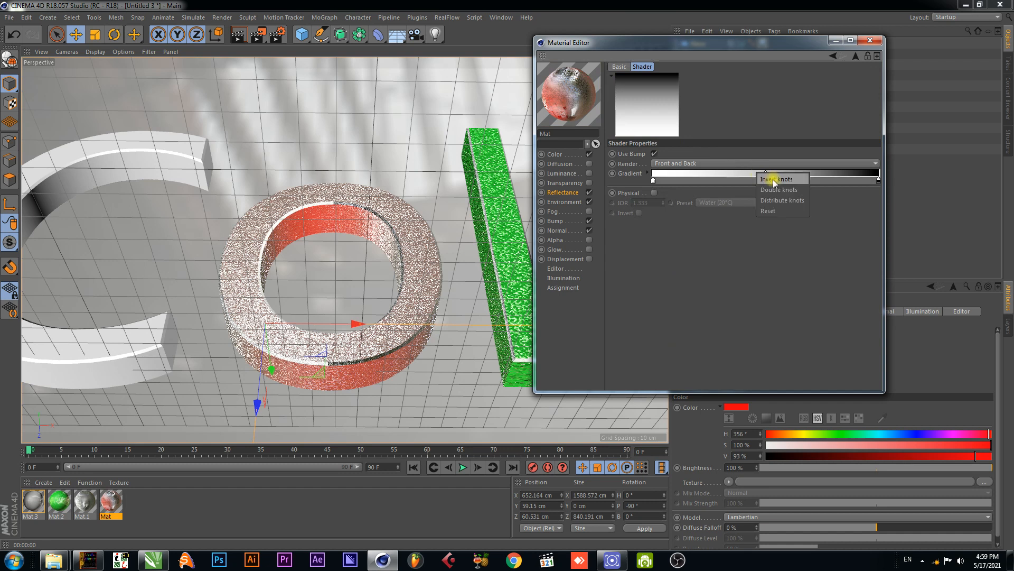
left_click(772, 179)
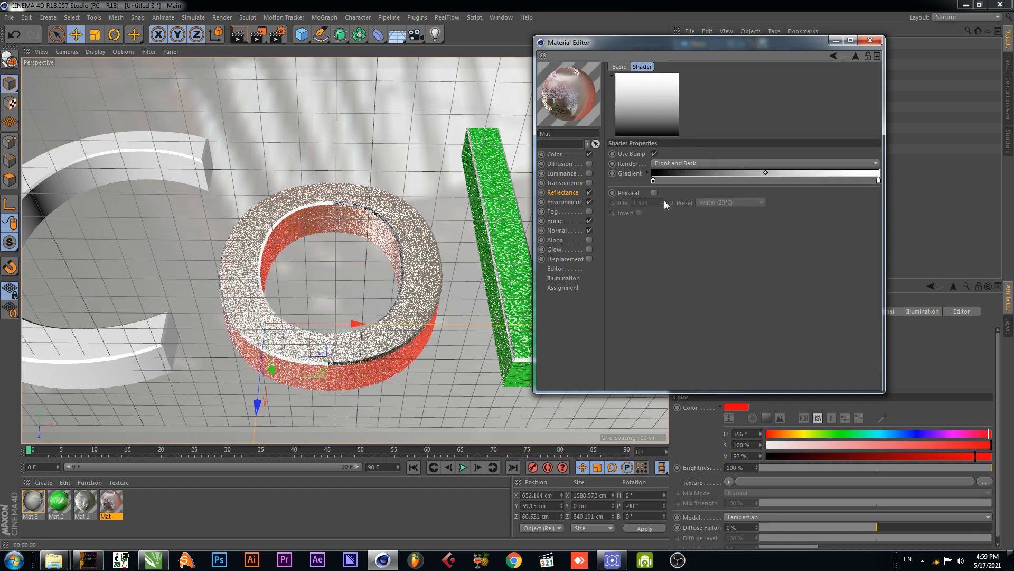
left_click(238, 36)
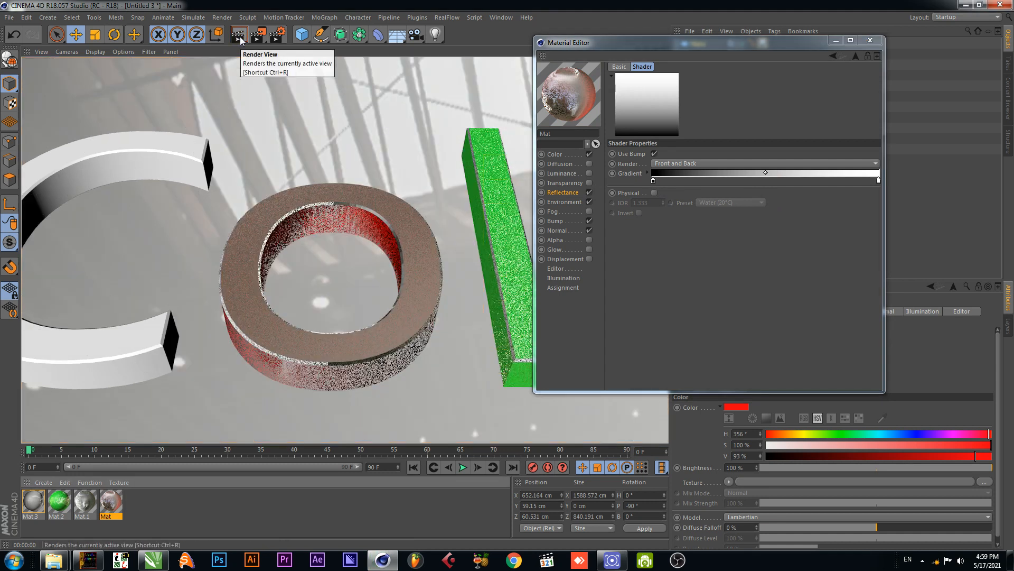
Flip the Fresnel gradient back for a comparison render, and invert its knots again
right_click(758, 173)
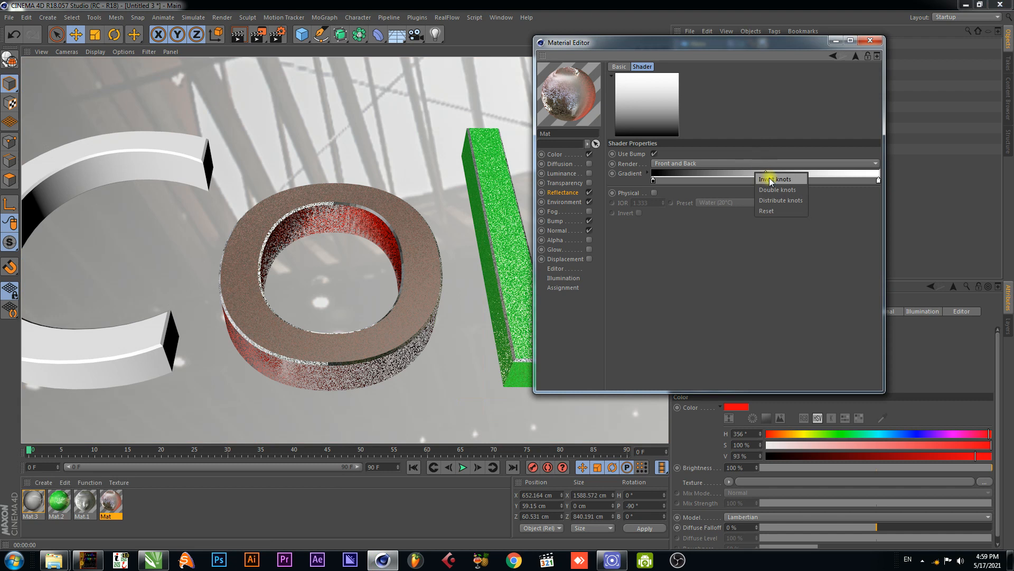
left_click(771, 180)
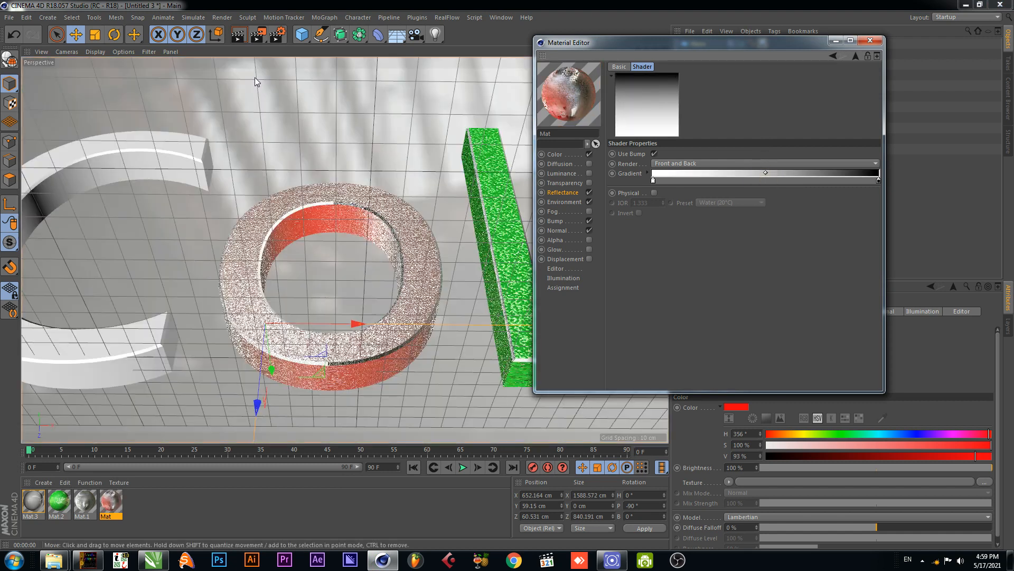
left_click(236, 38)
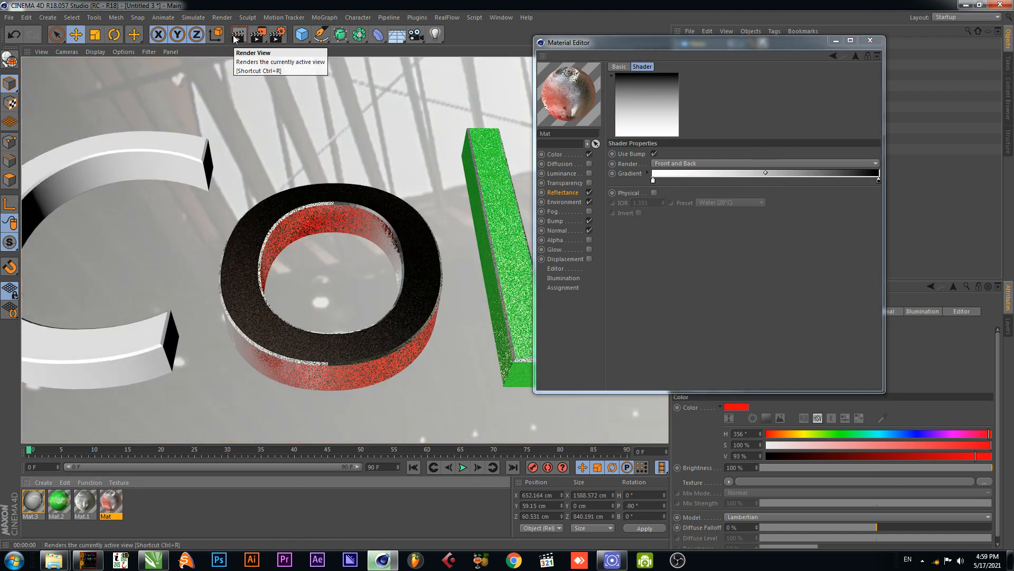
right_click(758, 174)
left_click(771, 179)
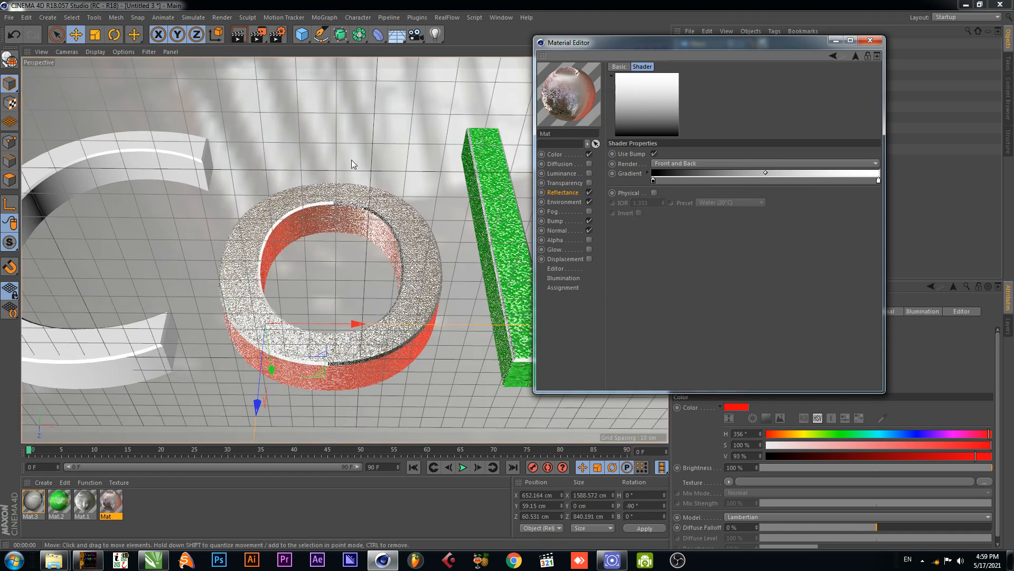
Set the red material's Bump strength to 5 % and render the view
left_click(575, 201)
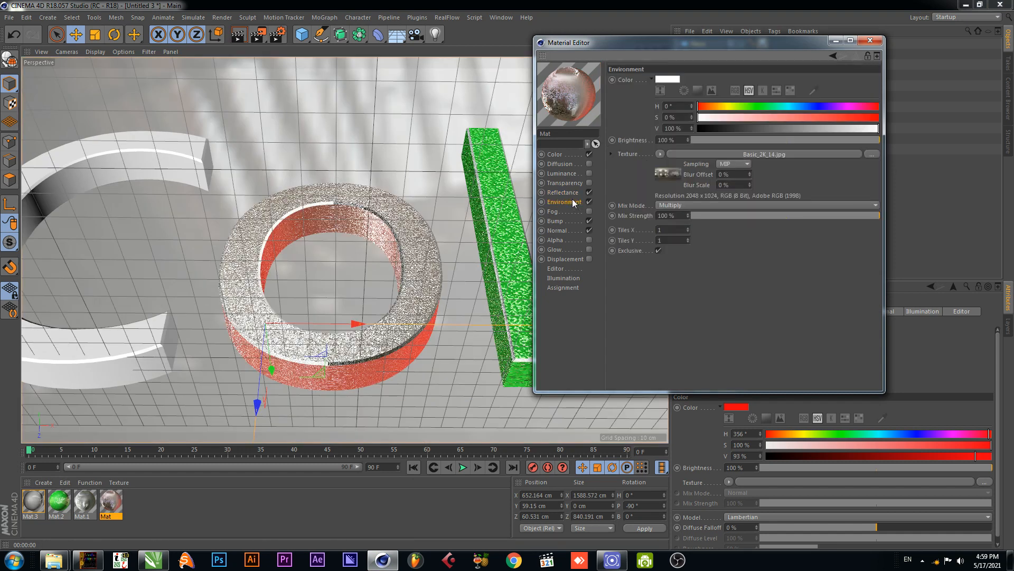
left_click(573, 222)
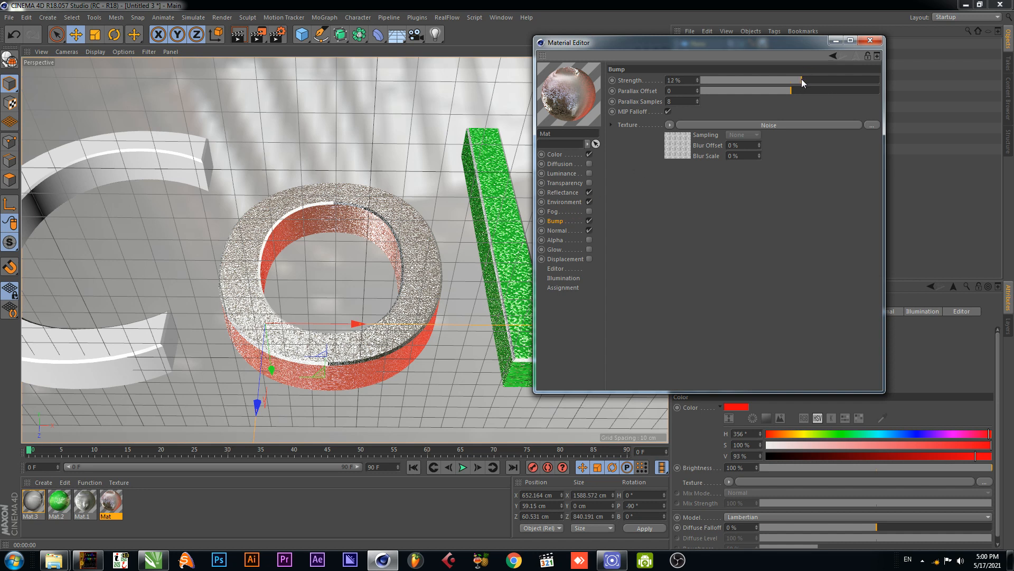
left_click_drag(800, 80, 799, 80)
left_click(236, 36)
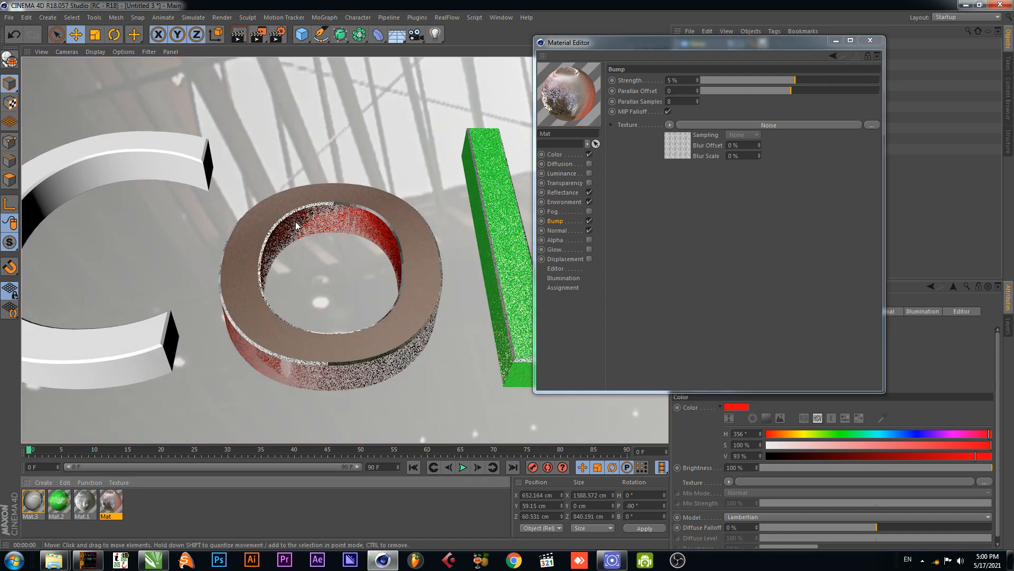
Examine the red letter "o" from closer angles and the front, rendering a close-up to check the noise texture
left_click(346, 206)
mouse_move(359, 191)
left_mouse_down("alt")
mouse_move(373, 279)
mouse_move(364, 181)
left_mouse_up("alt")
scroll(339, 258, "up", 3)
scroll(339, 257, "up", 3)
left_click(241, 35)
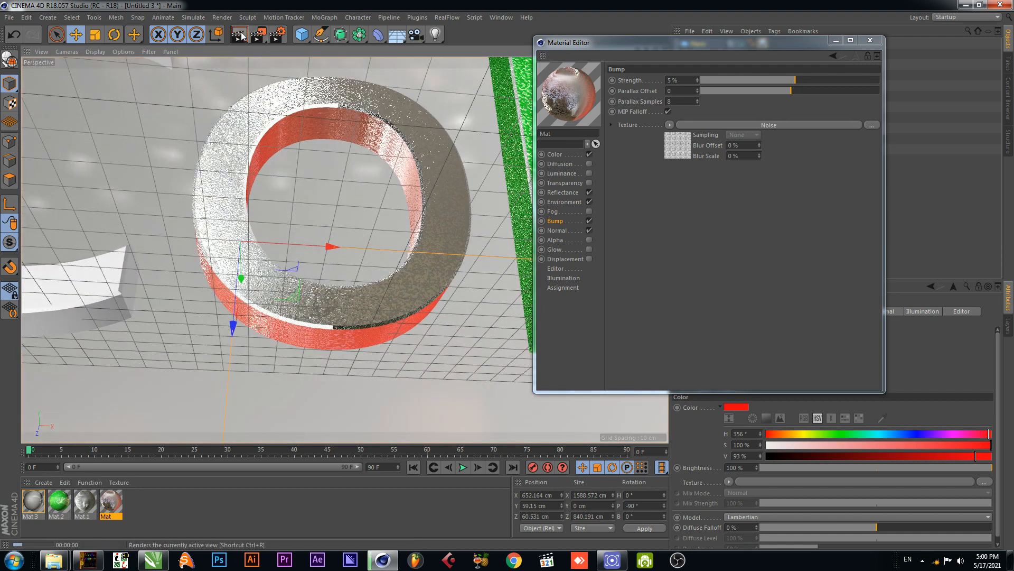
scroll(299, 208, "up", 2)
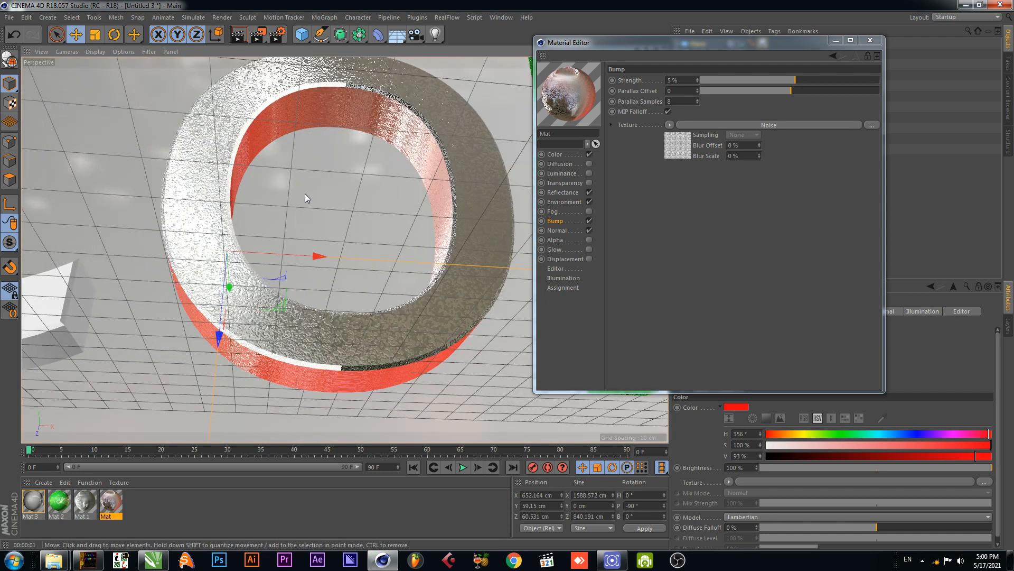
scroll(305, 193, "down", 4)
left_click_drag(344, 170, 325, 218, "alt")
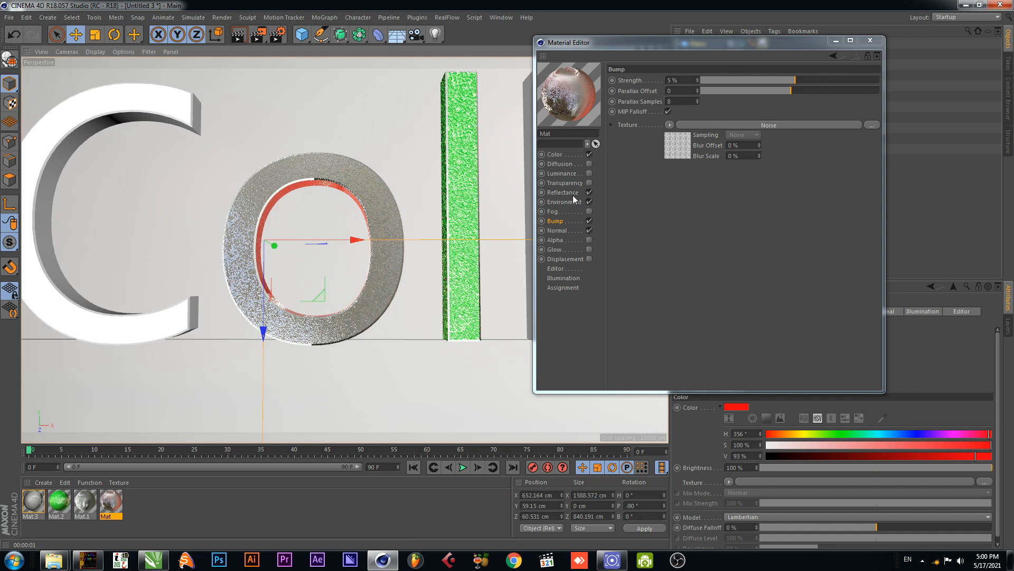
Set the red material's Normal strength to 20 % and render the front view
left_click(570, 231)
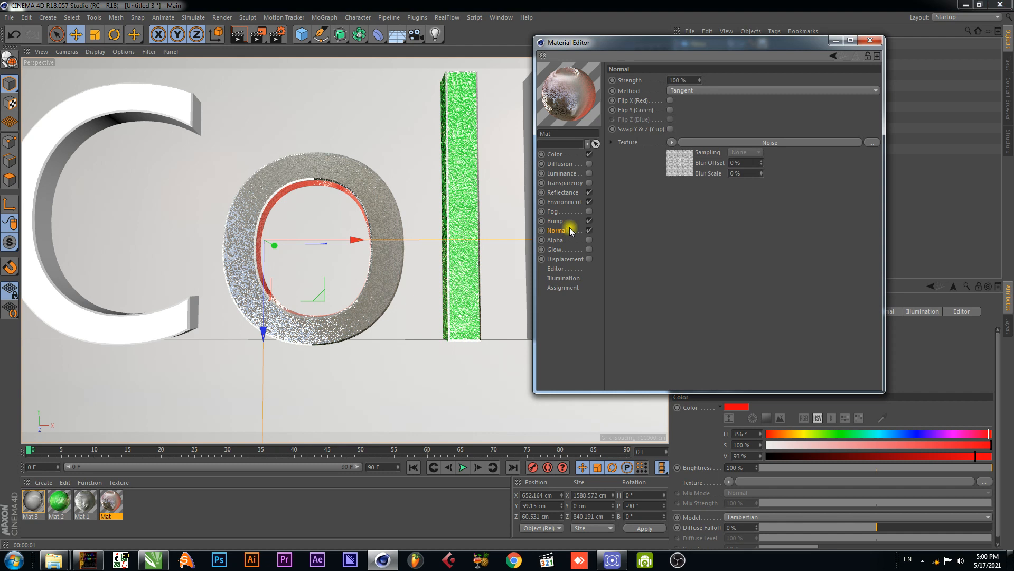
left_click(697, 80)
type("20")
key("Return")
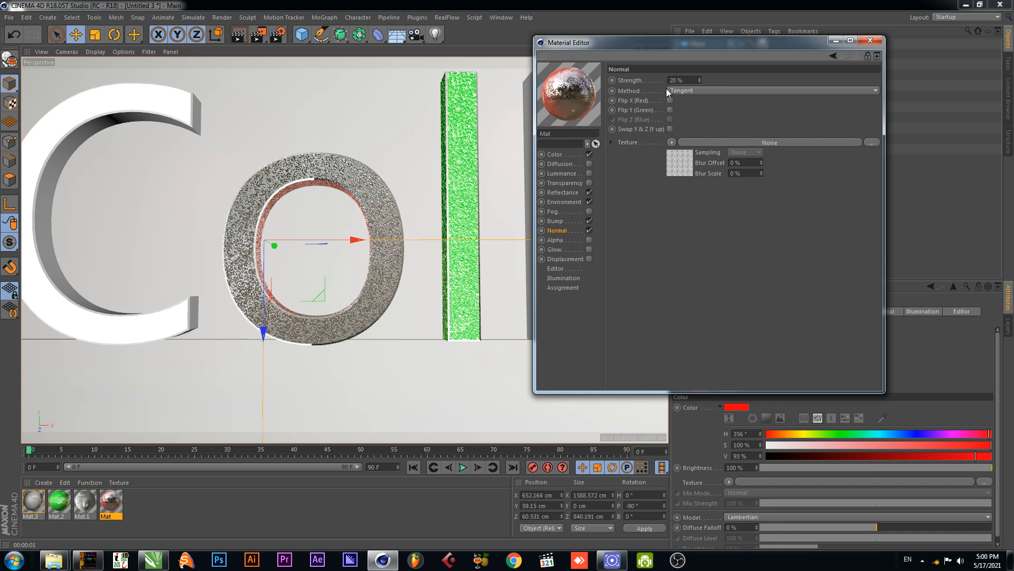
left_click(239, 36)
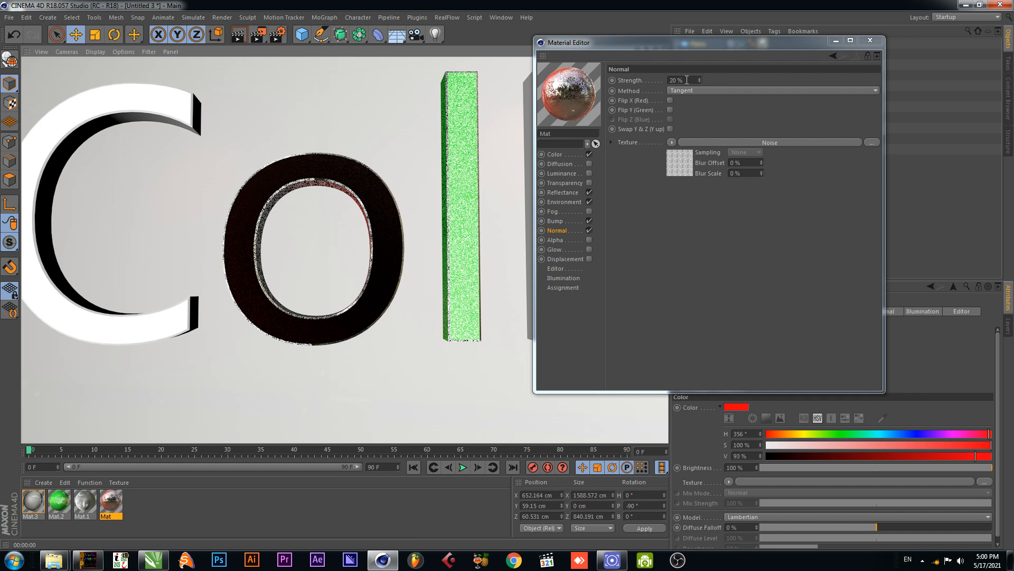
Review the Noise shader properties of the red material's Normal and Bump channels and view the "o" from an angle
left_click(612, 142)
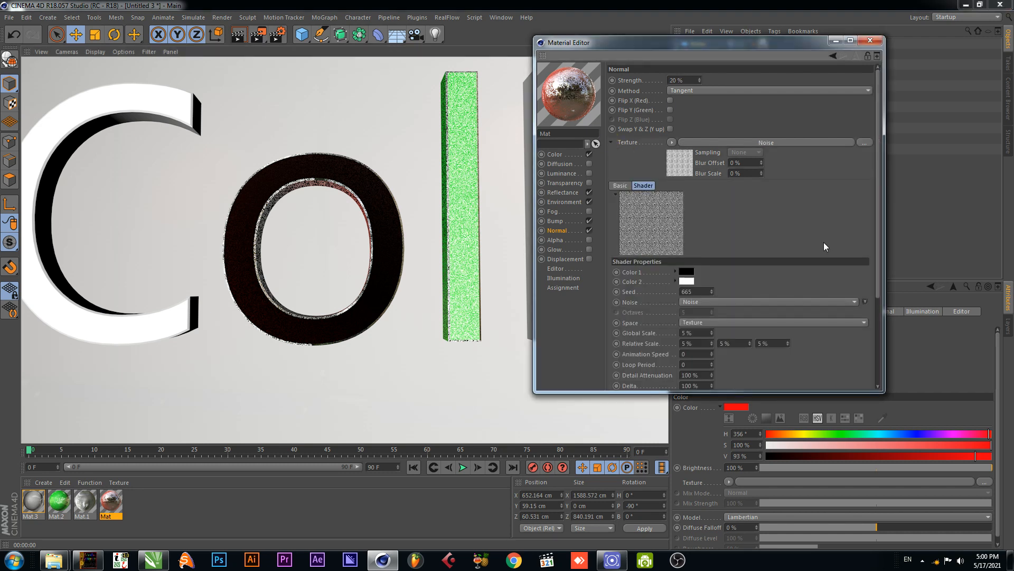
left_click(576, 221)
left_click(611, 125)
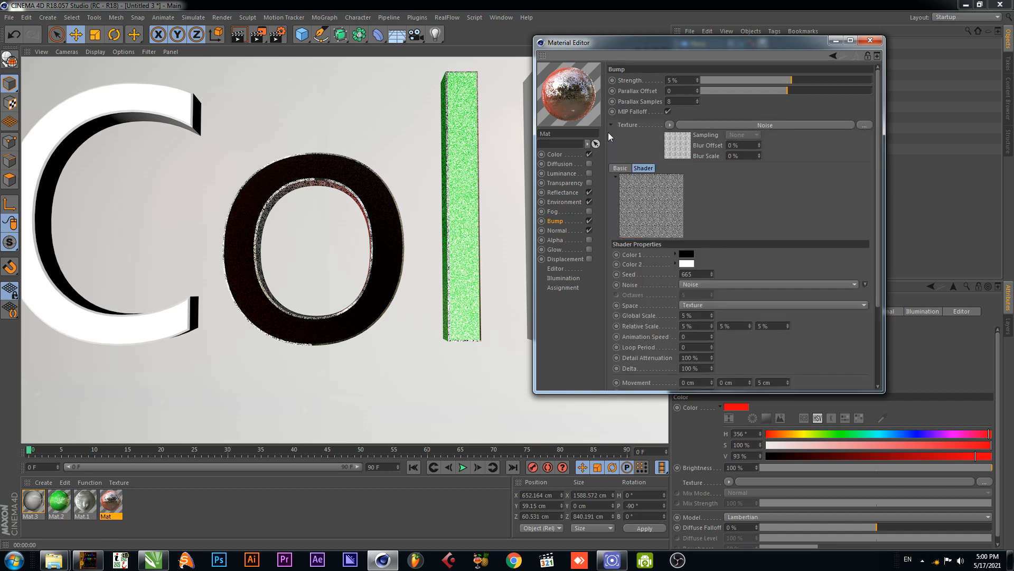
left_click_drag(408, 252, 412, 221, "alt")
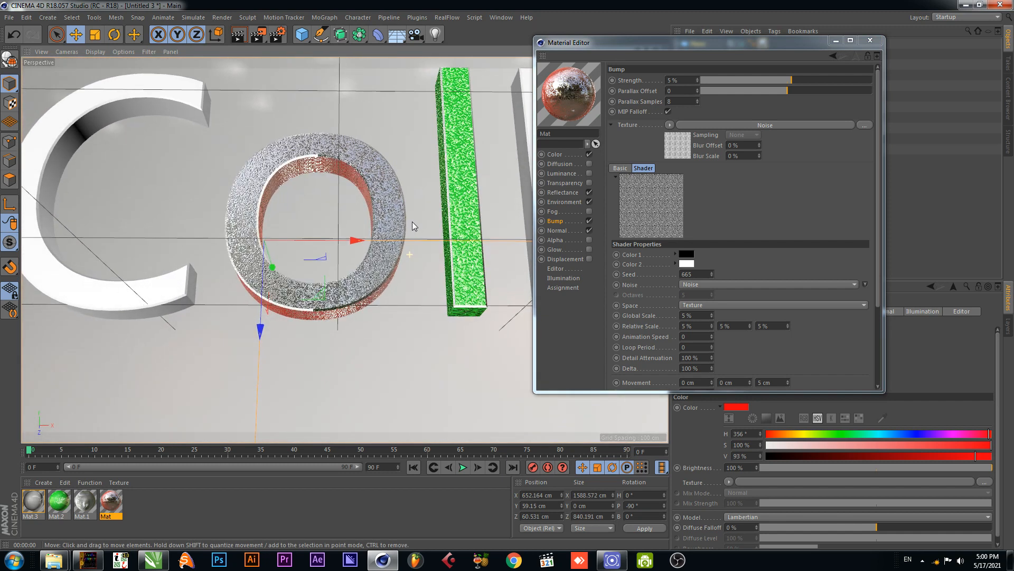
Disable the red material's Bump channel, rendering the view of the red "o" to compare its surface
left_click(238, 35)
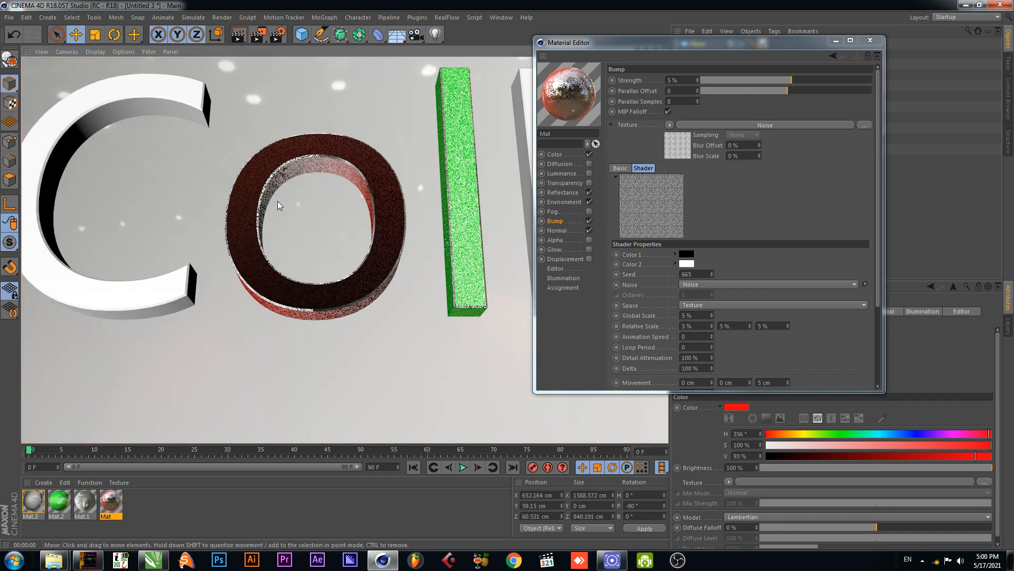
left_click(589, 220)
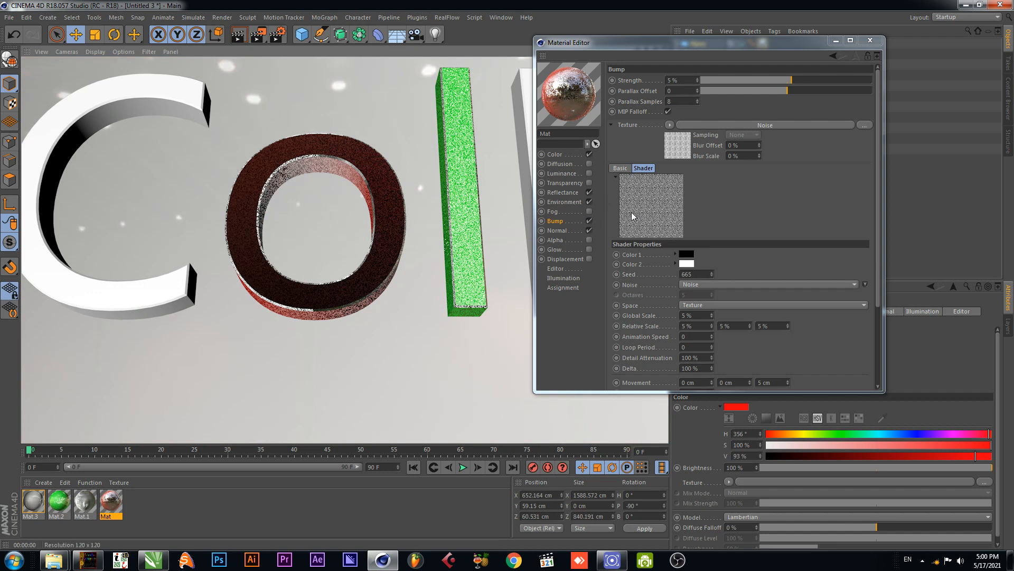
left_click(589, 221)
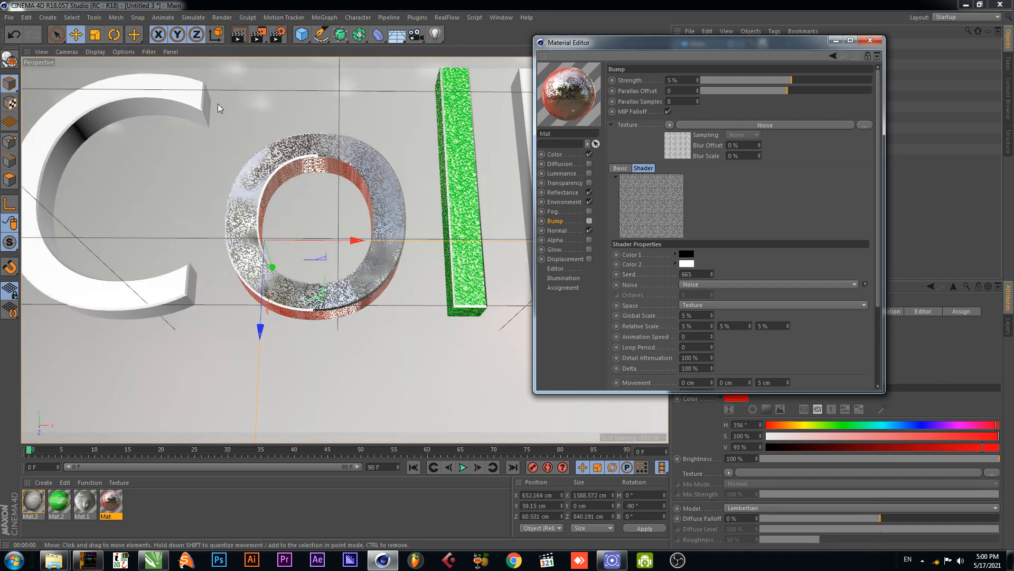
left_click(239, 35)
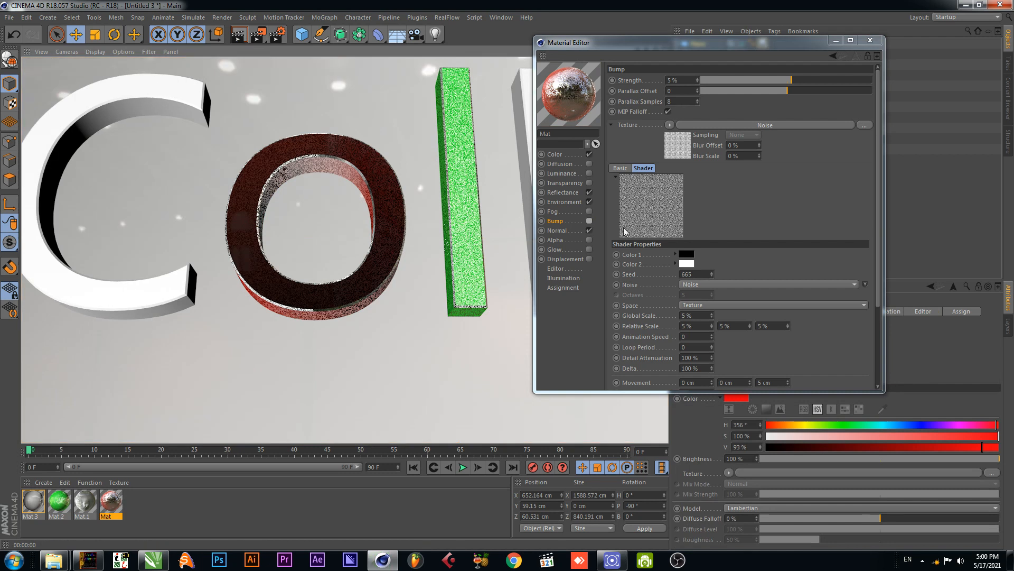
Disable the red material's Normal channel and render the "o" both from a distance and in close-up
left_click(590, 230)
left_click(246, 35)
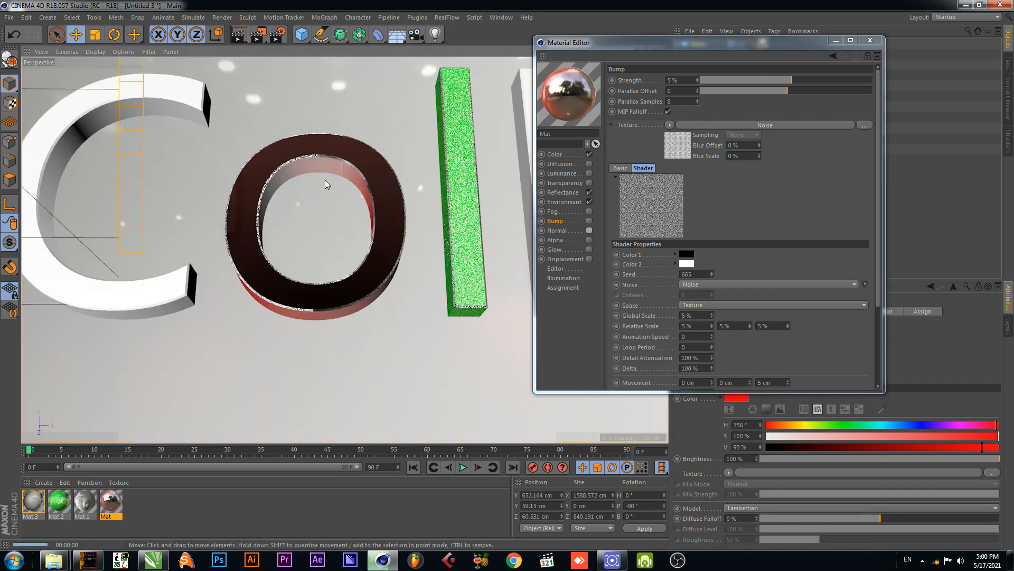
scroll(318, 189, "up", 5)
scroll(360, 199, "up", 1)
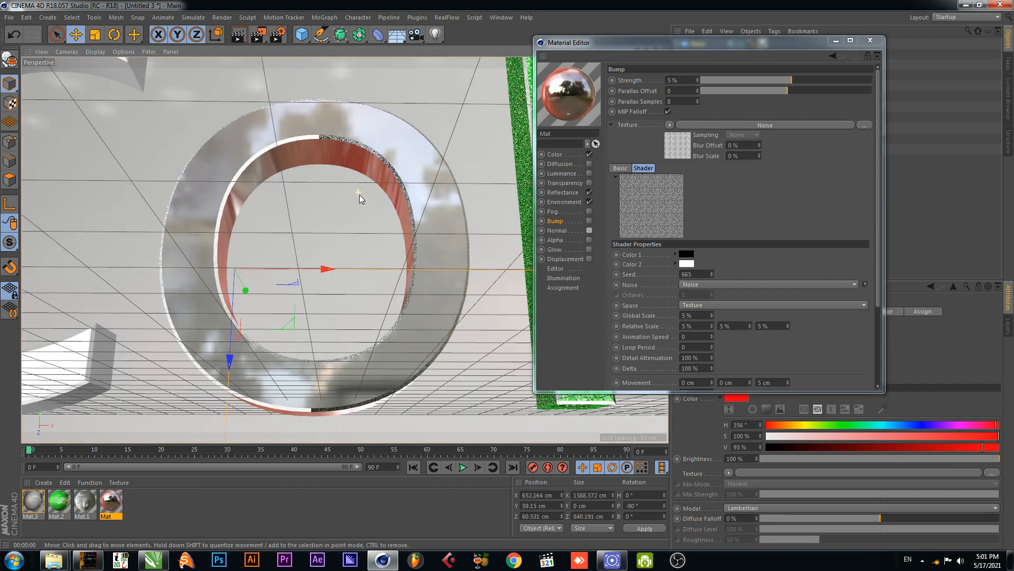
left_click(239, 37)
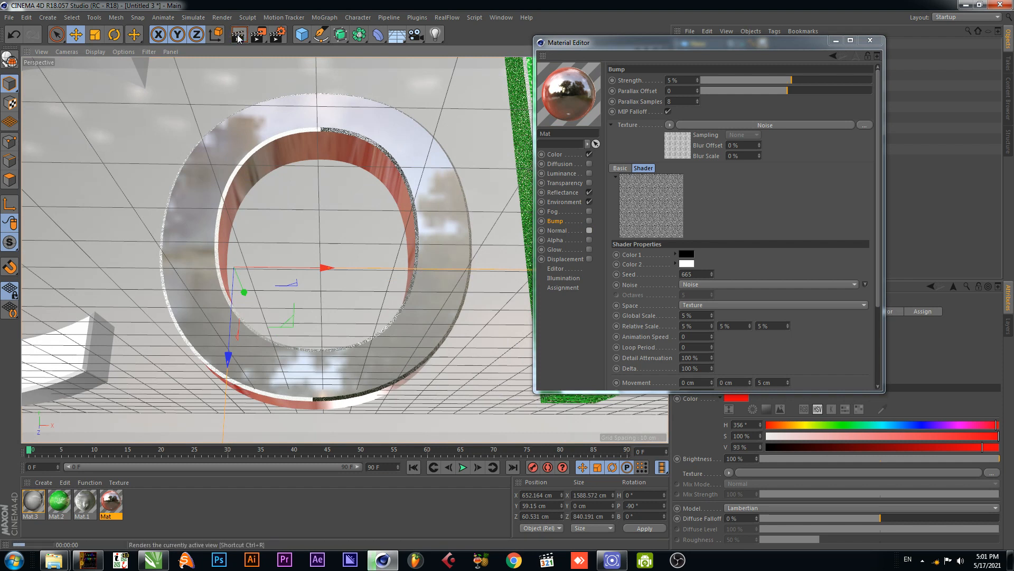
left_click(326, 210)
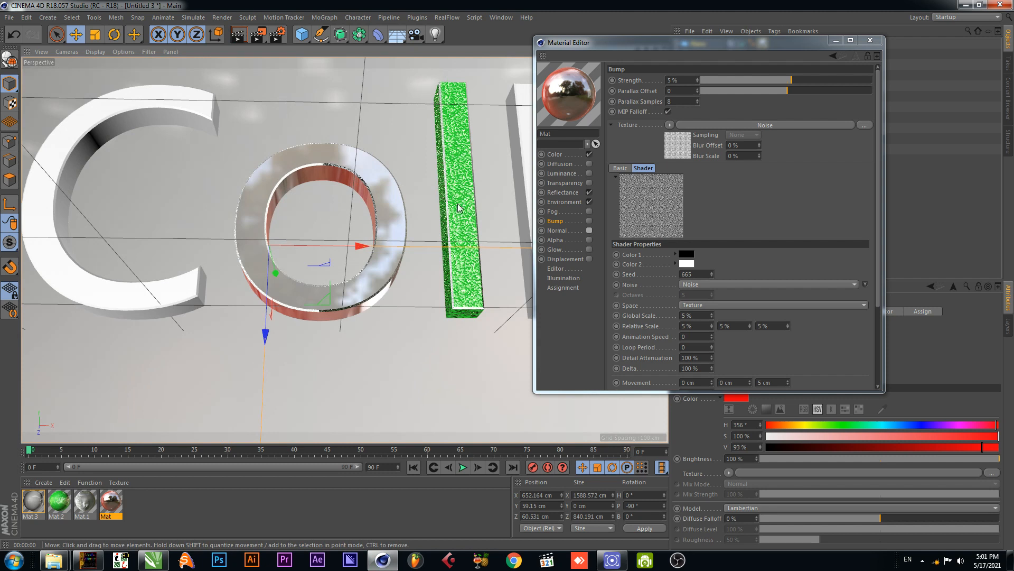
Disable the red material's Reflectance channel and render the "o" from an angled close-up view
left_click(565, 192)
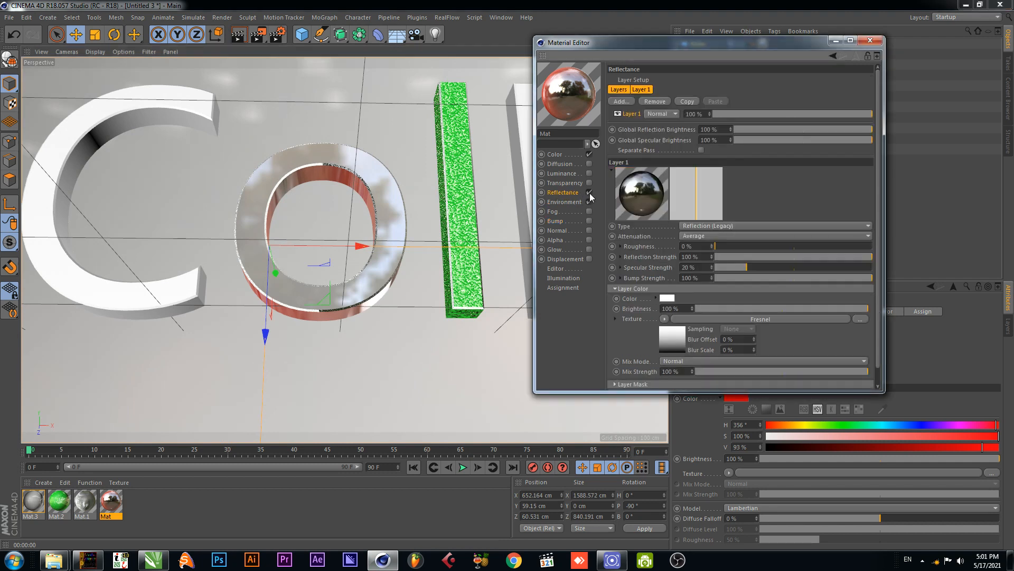
left_click(589, 192)
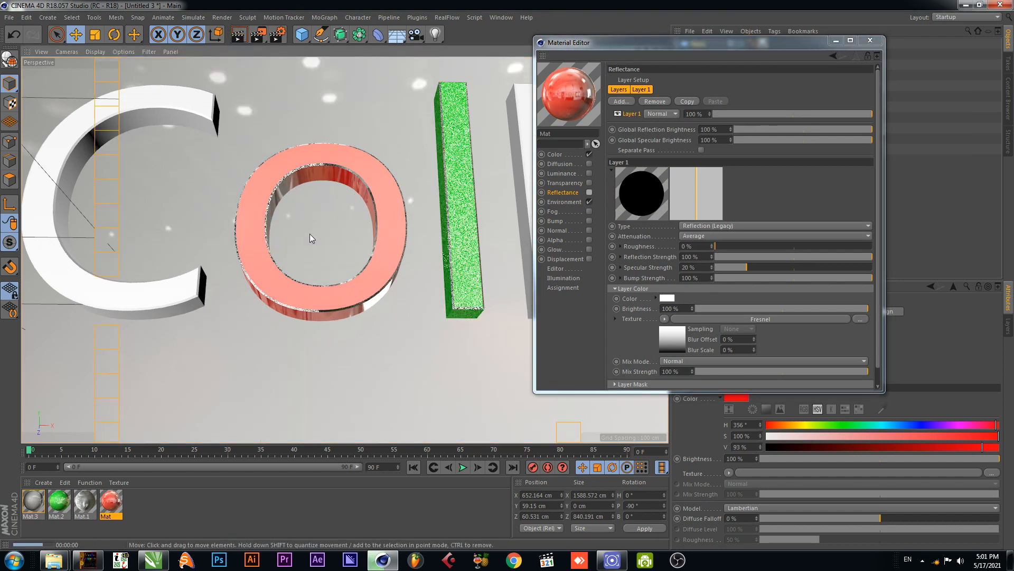
scroll(302, 239, "up", 5)
left_click_drag(350, 221, 280, 257, "alt")
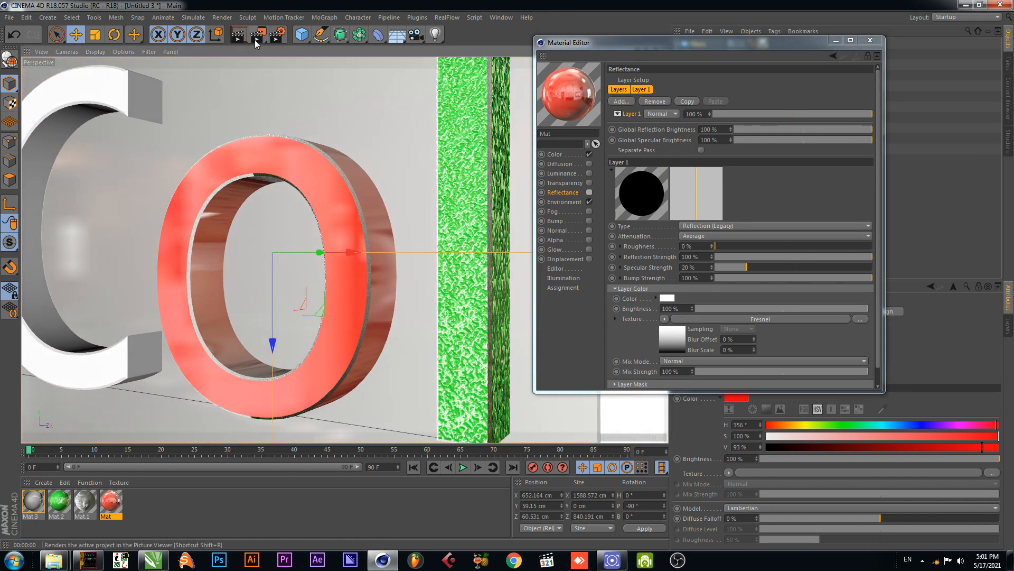
left_click(238, 35)
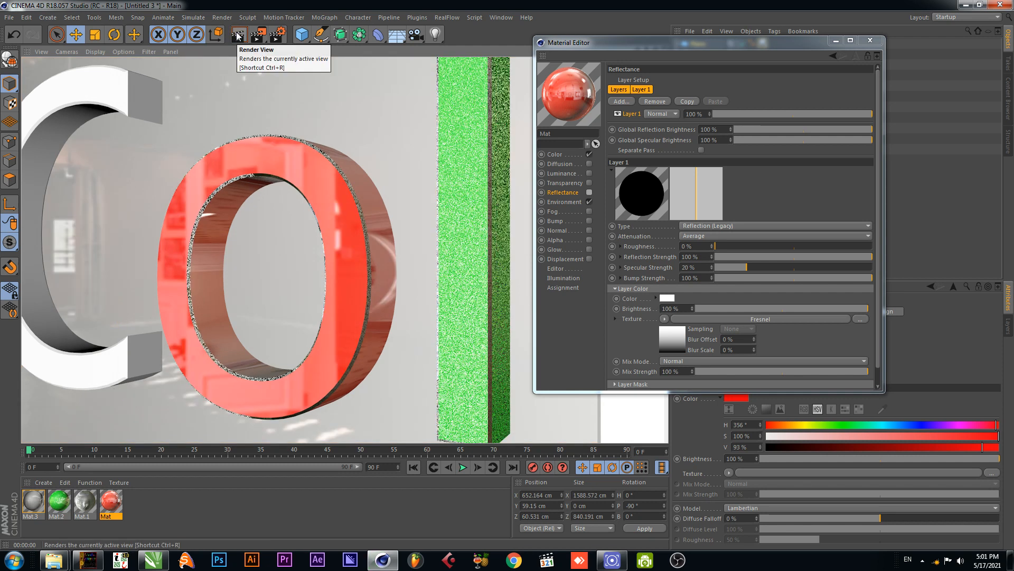